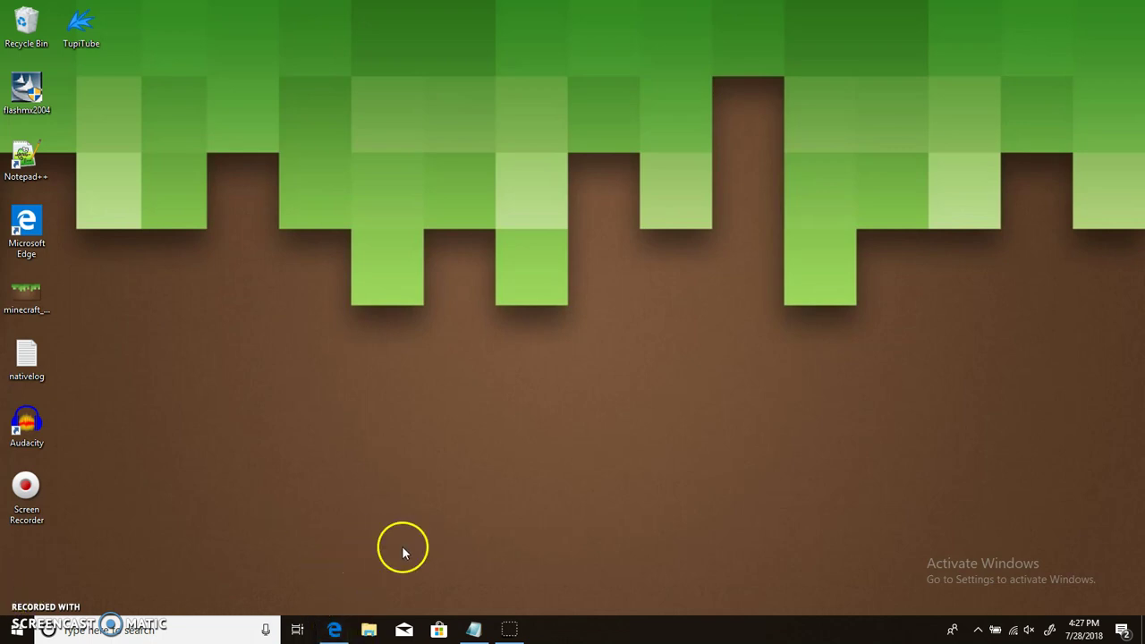
Open the TupiTube Desk downloads page in Edge and scroll to its download form.
{"action": "left_click", "coordinate": [334, 630]}
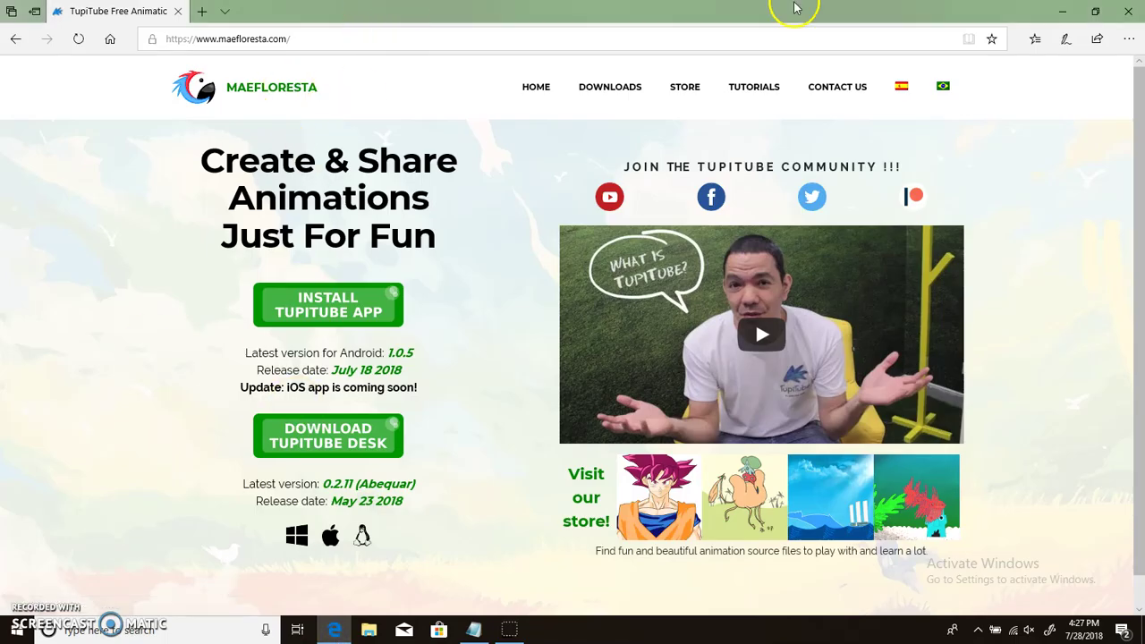
{"action": "left_click", "coordinate": [1072, 12]}
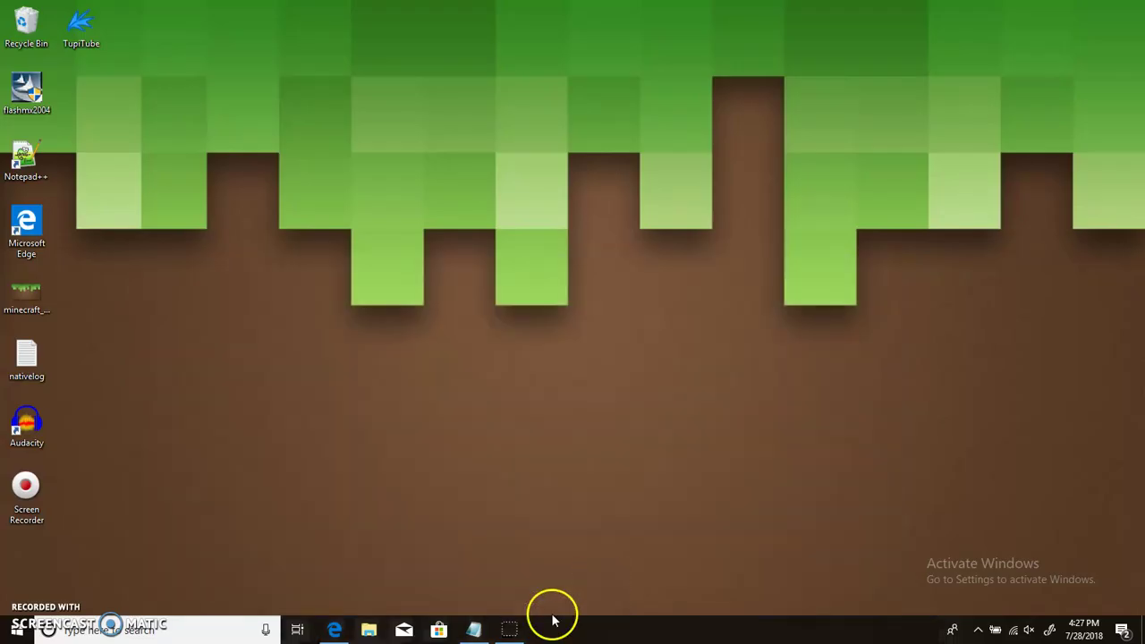
{"action": "left_click", "coordinate": [331, 628]}
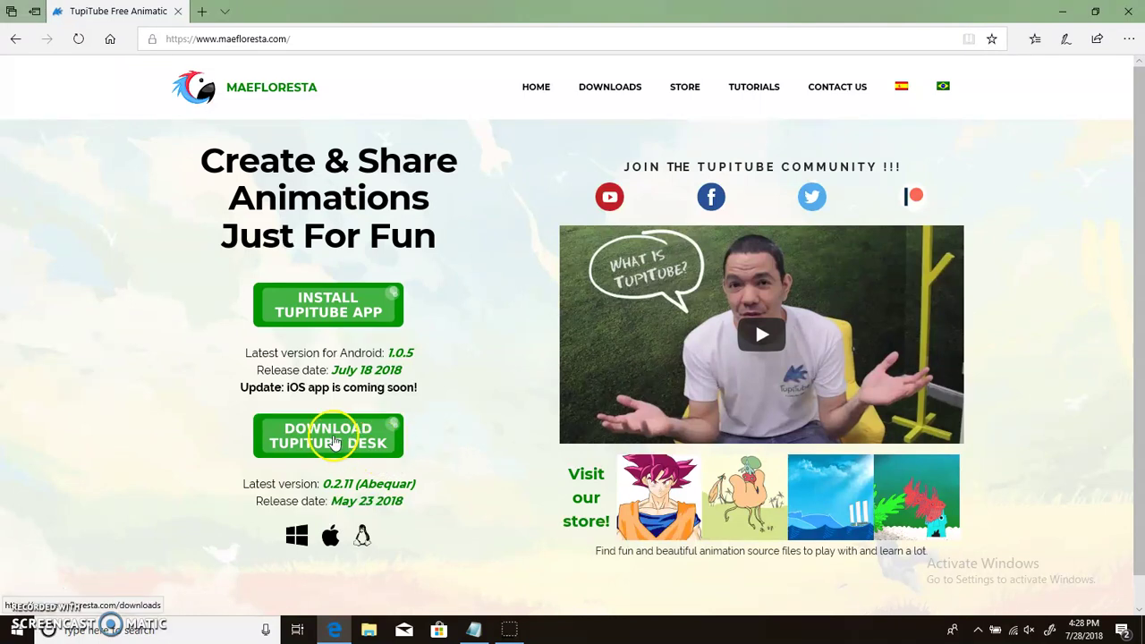
{"action": "left_click", "coordinate": [335, 443]}
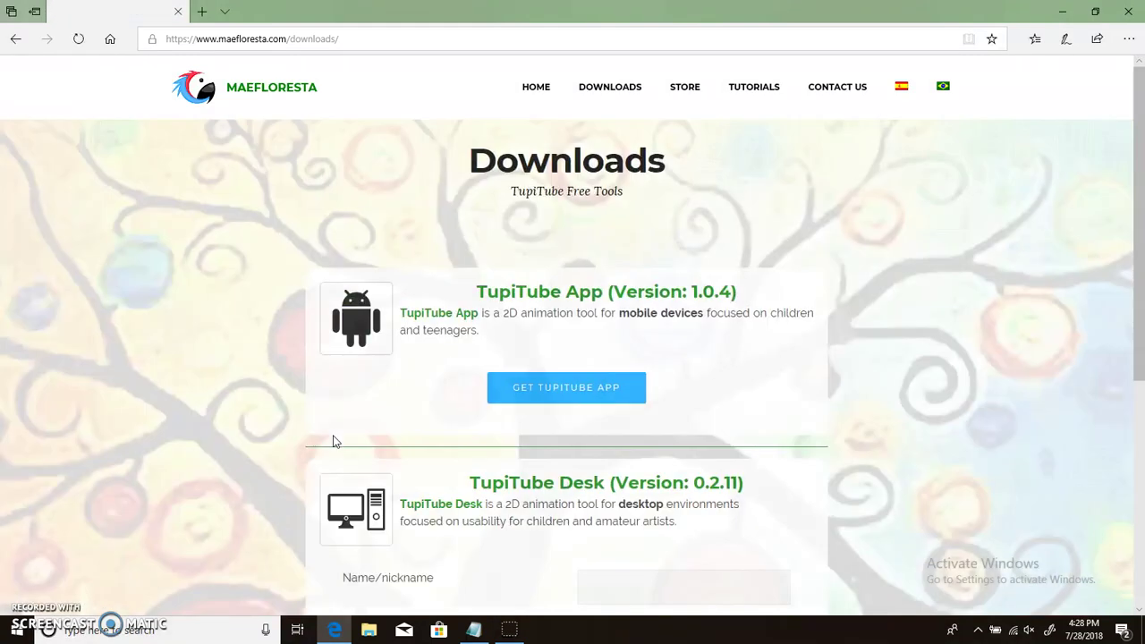
{"action": "left_click_drag", "start_coordinate": [1141, 170], "coordinate": [1136, 350]}
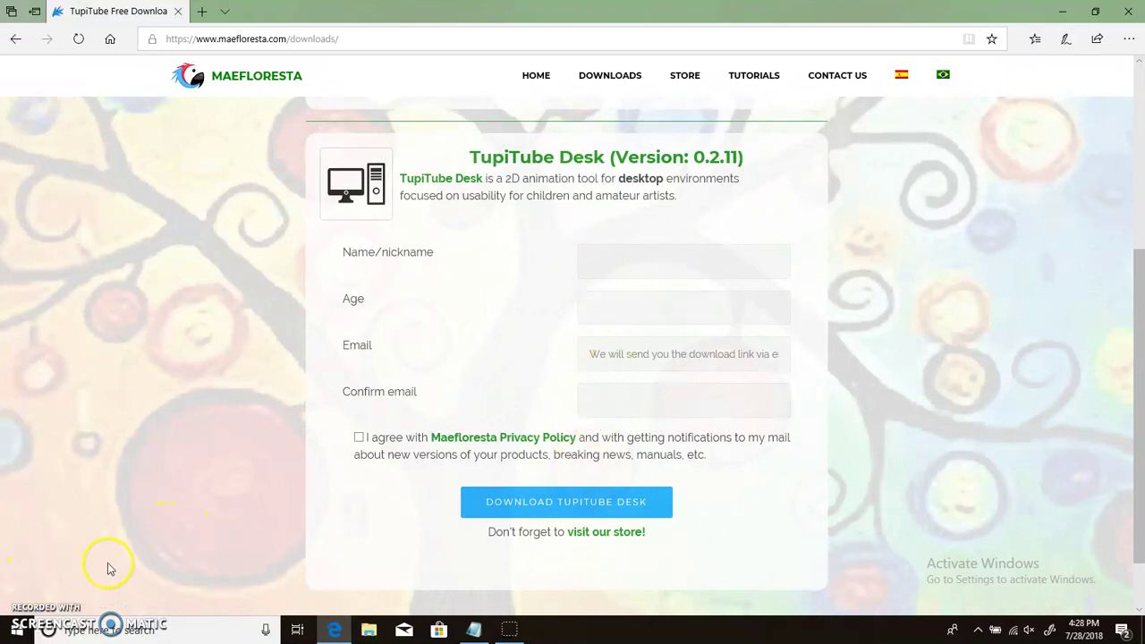
{"action": "left_click", "coordinate": [33, 592]}
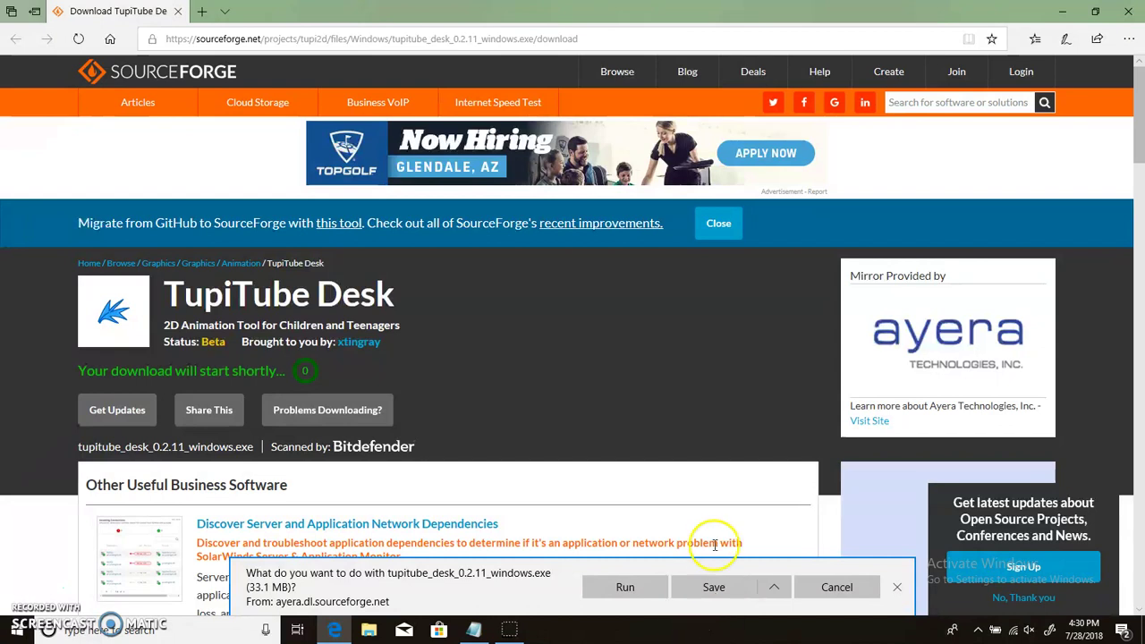
Save the 33.1 MB tupitube_desk_0.2.11_windows.exe installer from SourceForge.
{"action": "left_click", "coordinate": [714, 591]}
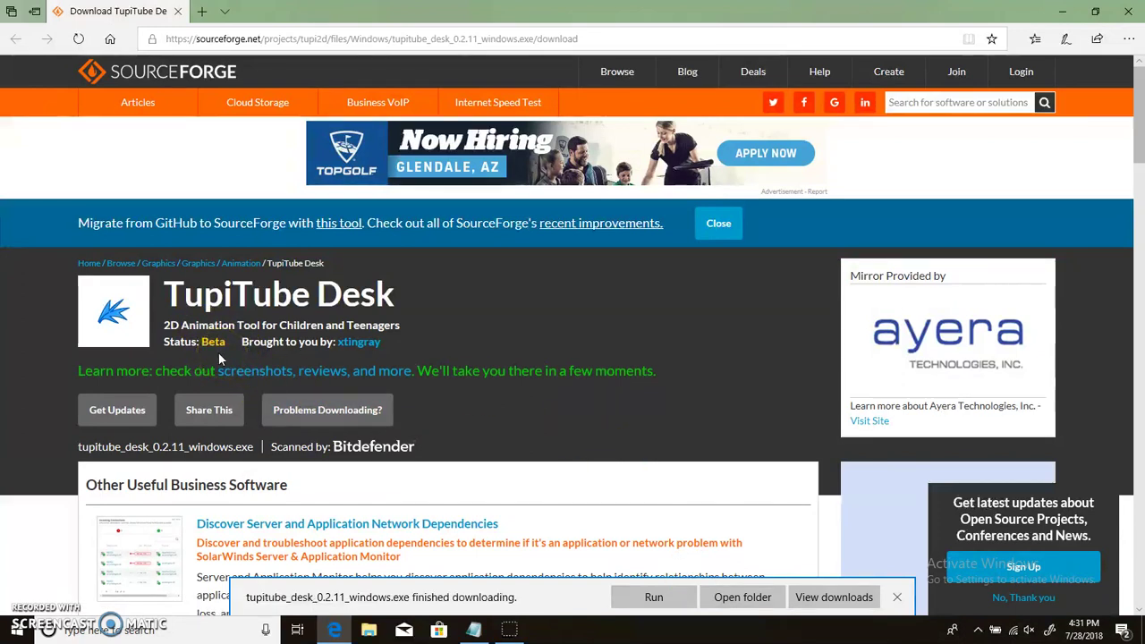
Delete the old TupiTube shortcut from the desktop.
{"action": "left_click", "coordinate": [742, 597]}
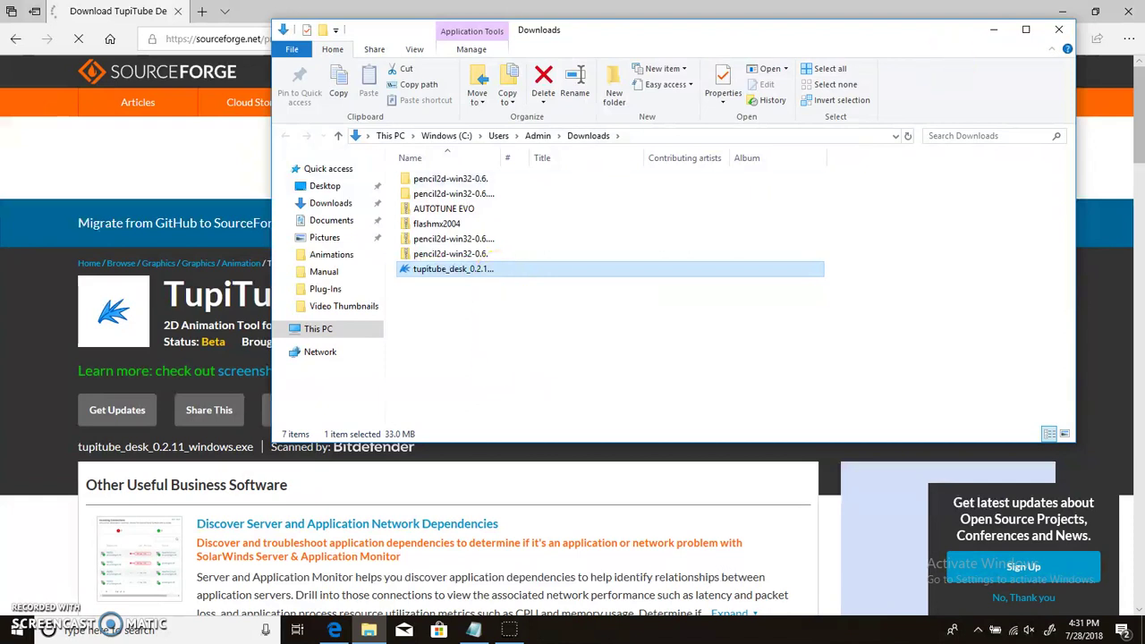
{"action": "left_click", "coordinate": [1062, 9]}
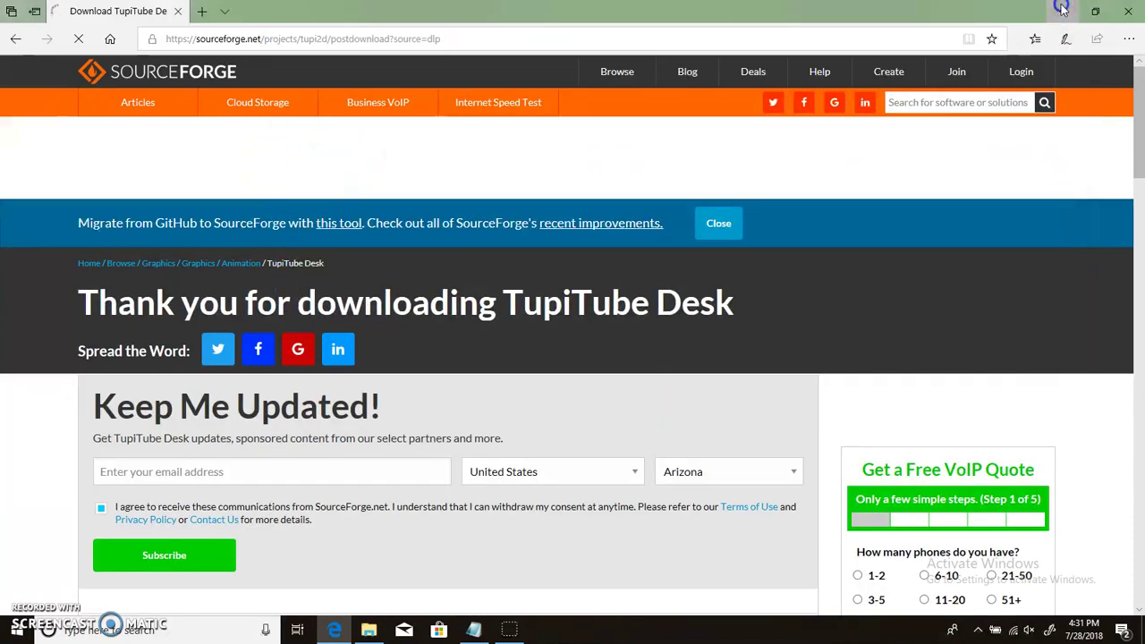
{"action": "left_click", "coordinate": [1061, 10]}
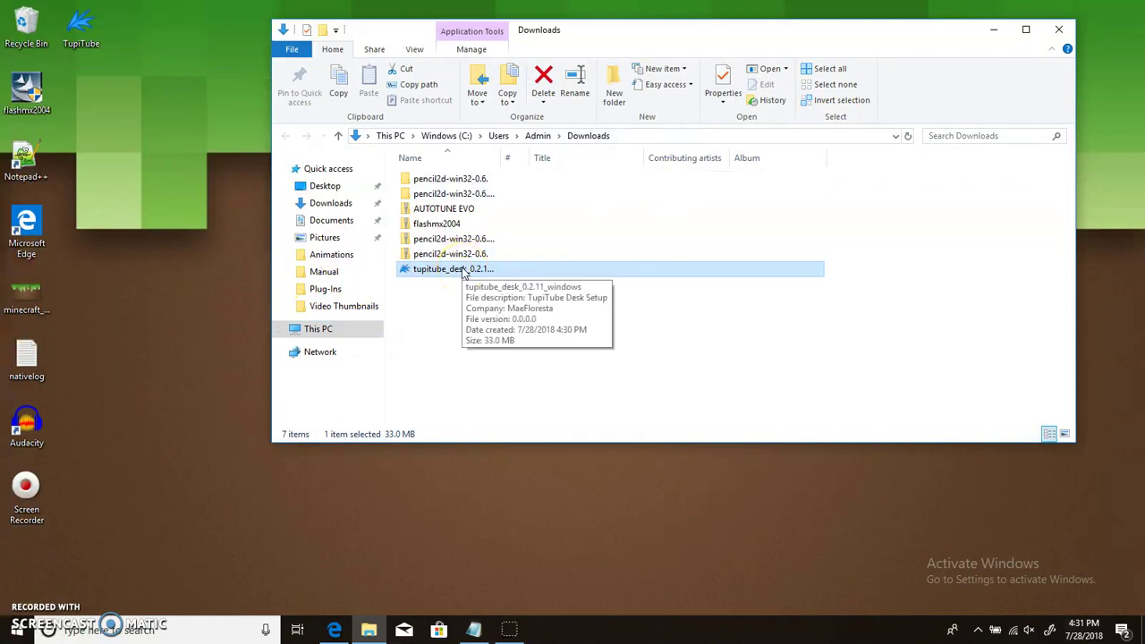
{"action": "double_click", "coordinate": [89, 18]}
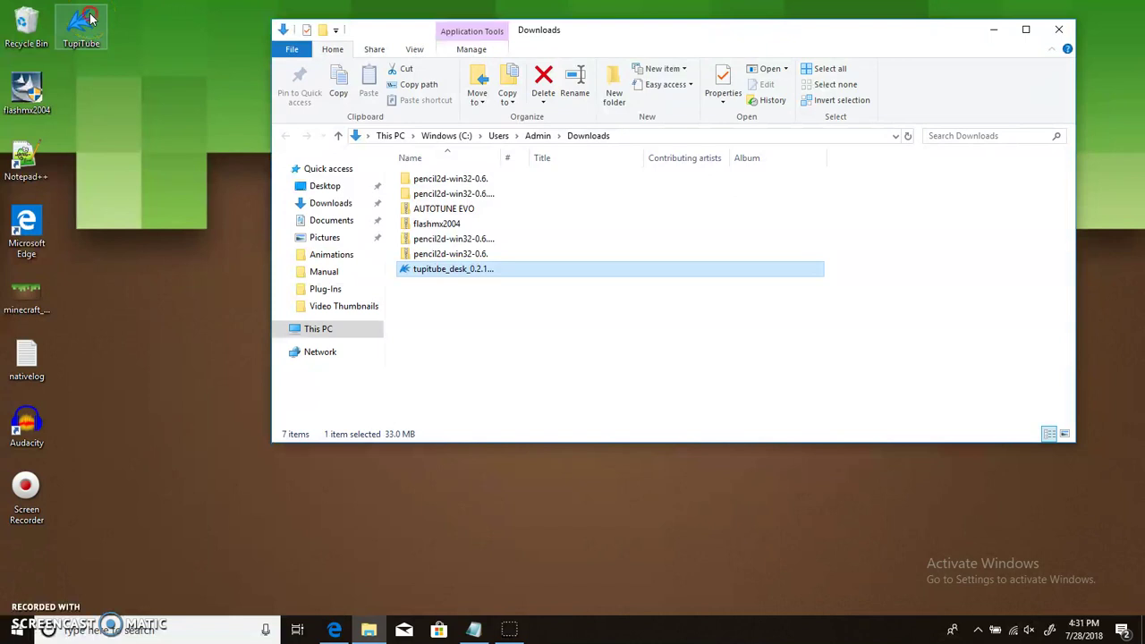
{"action": "double_click", "coordinate": [95, 29]}
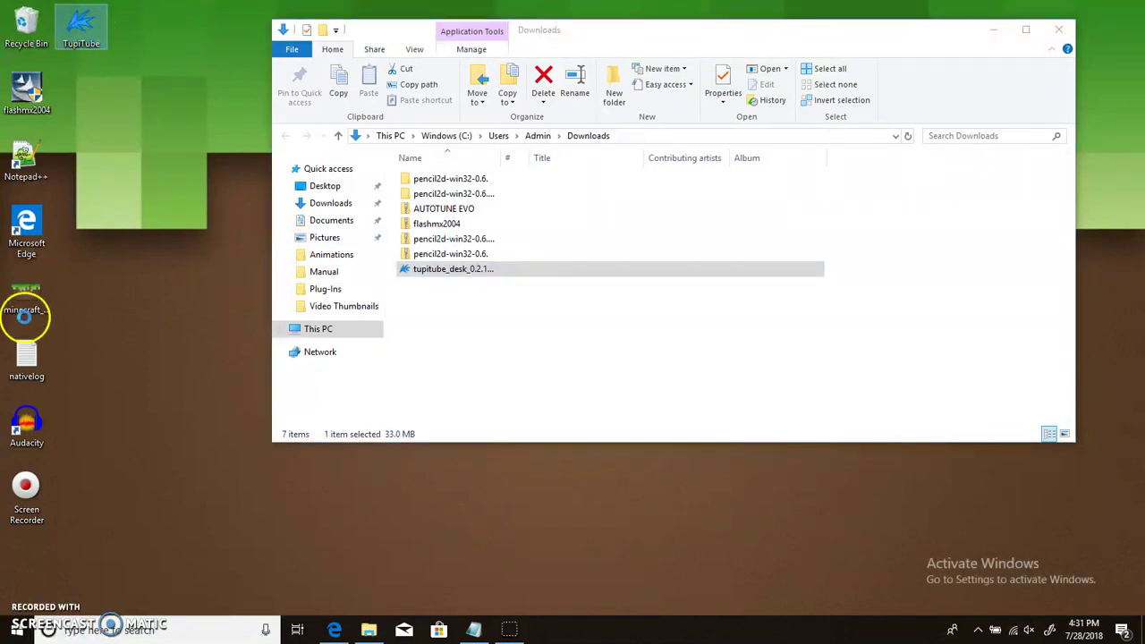
{"action": "key", "text": "Delete"}
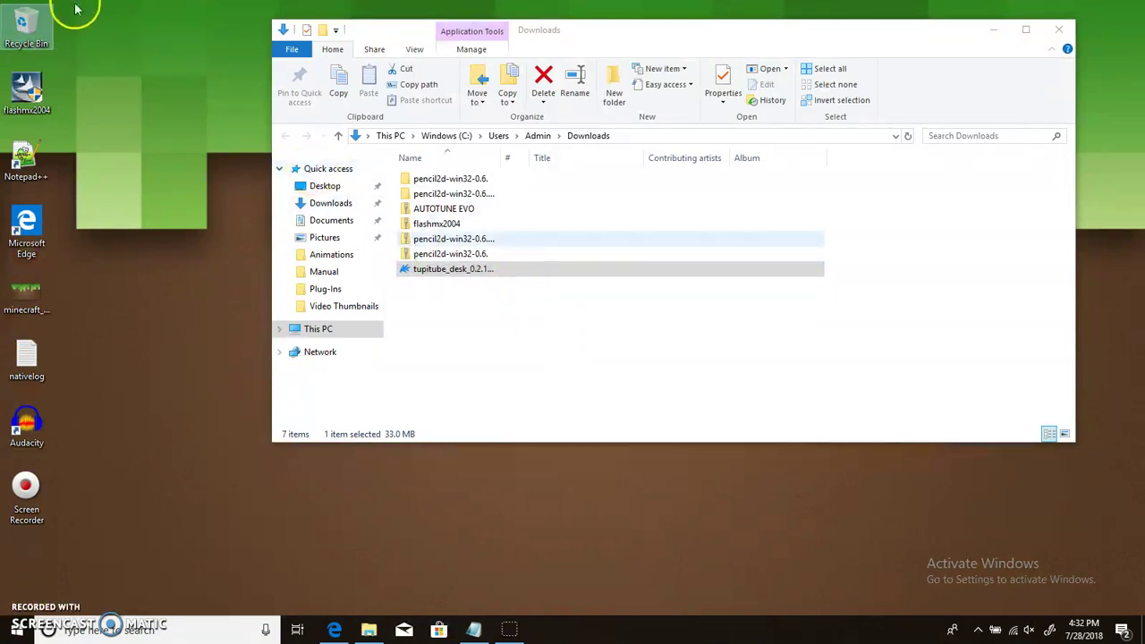
Run the downloaded tupitube_desk installer from the Downloads folder.
{"action": "left_click", "coordinate": [519, 276]}
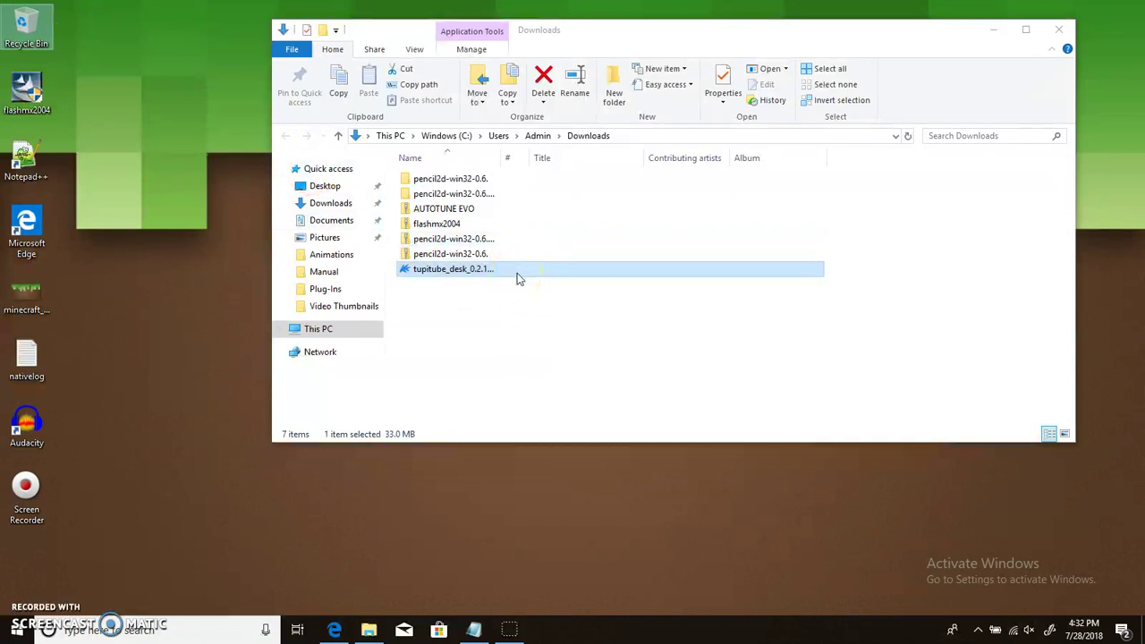
{"action": "double_click", "coordinate": [517, 273]}
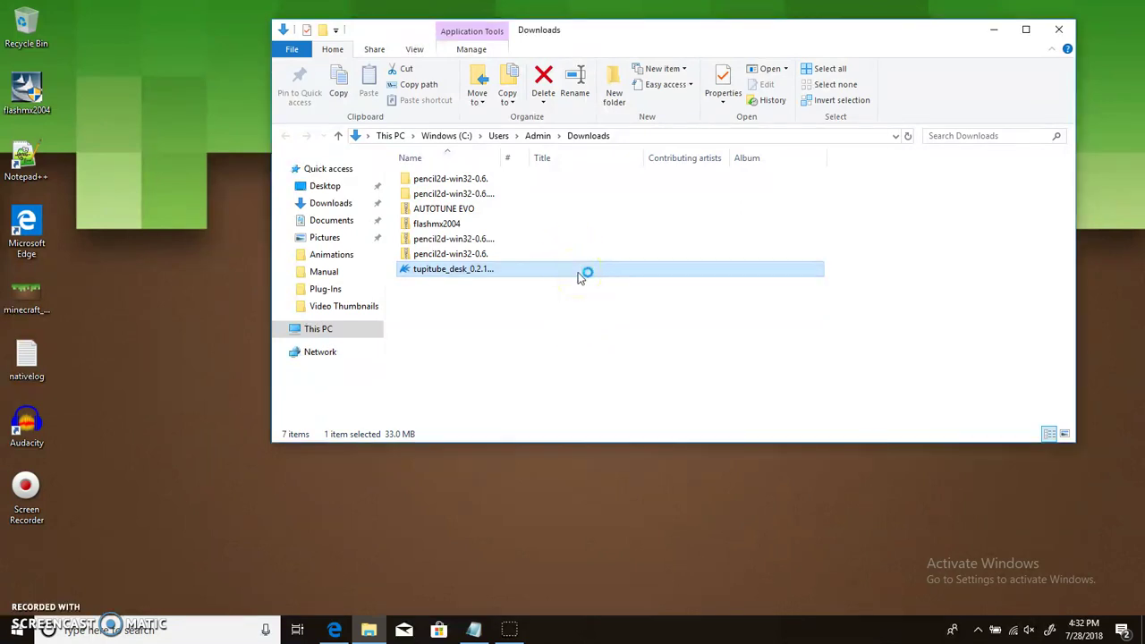
{"action": "left_click", "coordinate": [577, 276]}
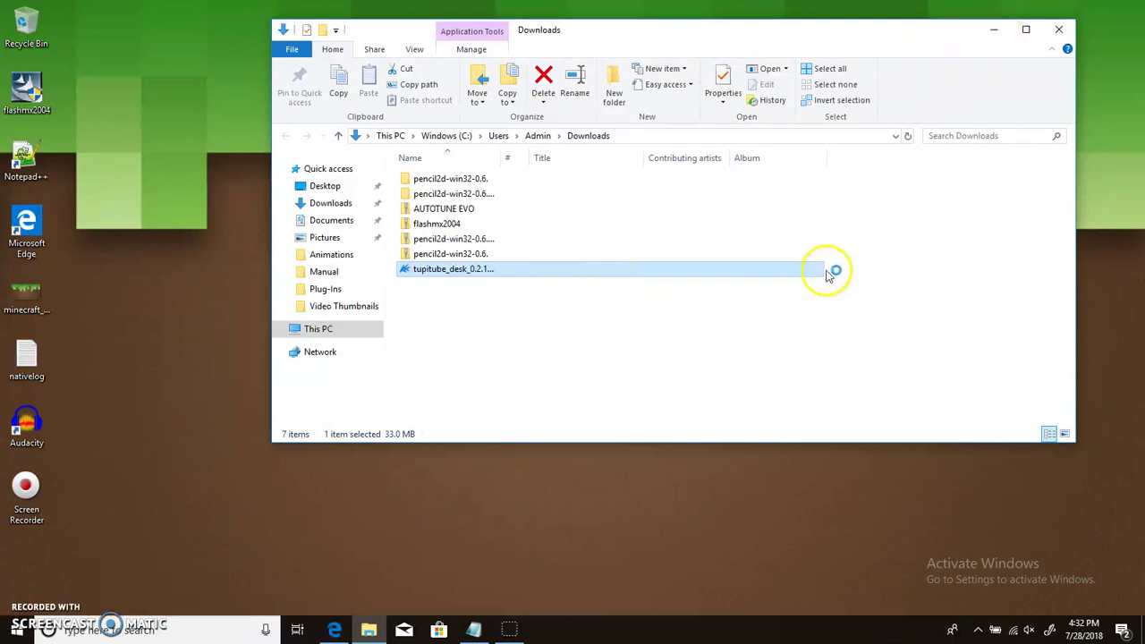
Confirm C:\Program Files (x86)\TupiTube as the install folder through the folder picker.
{"action": "left_click", "coordinate": [998, 29]}
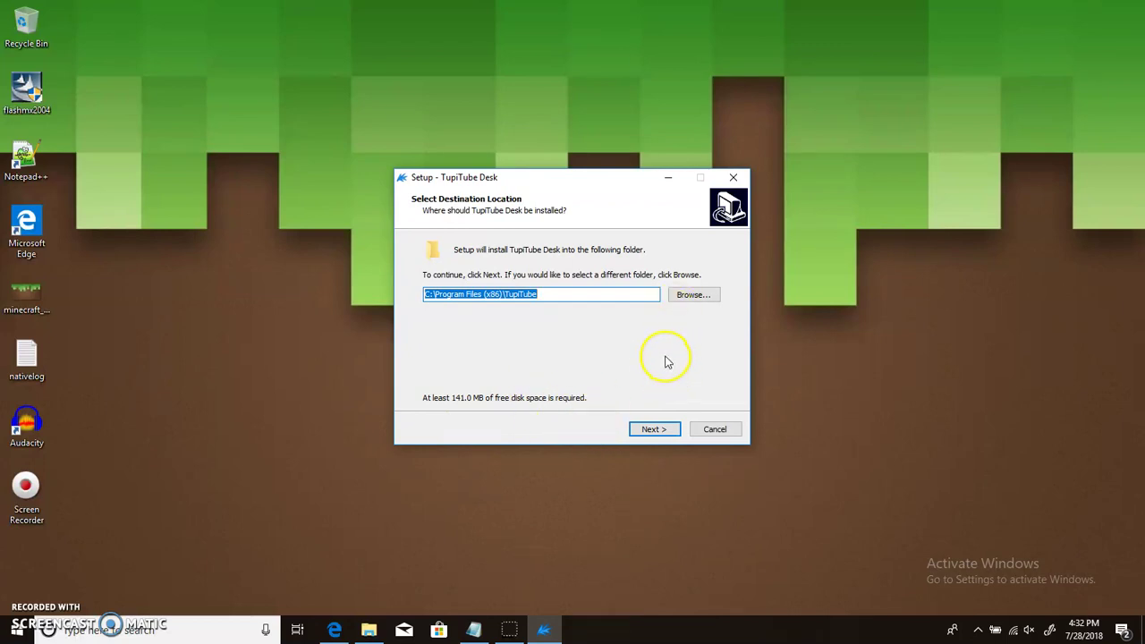
{"action": "left_click", "coordinate": [598, 294]}
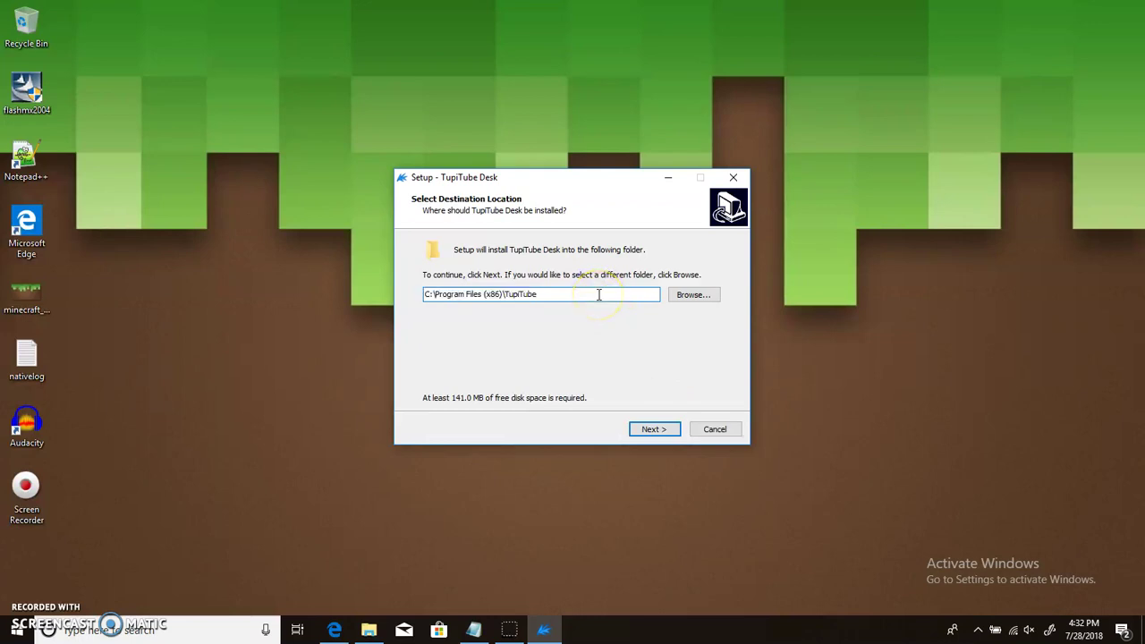
{"action": "left_click", "coordinate": [709, 292]}
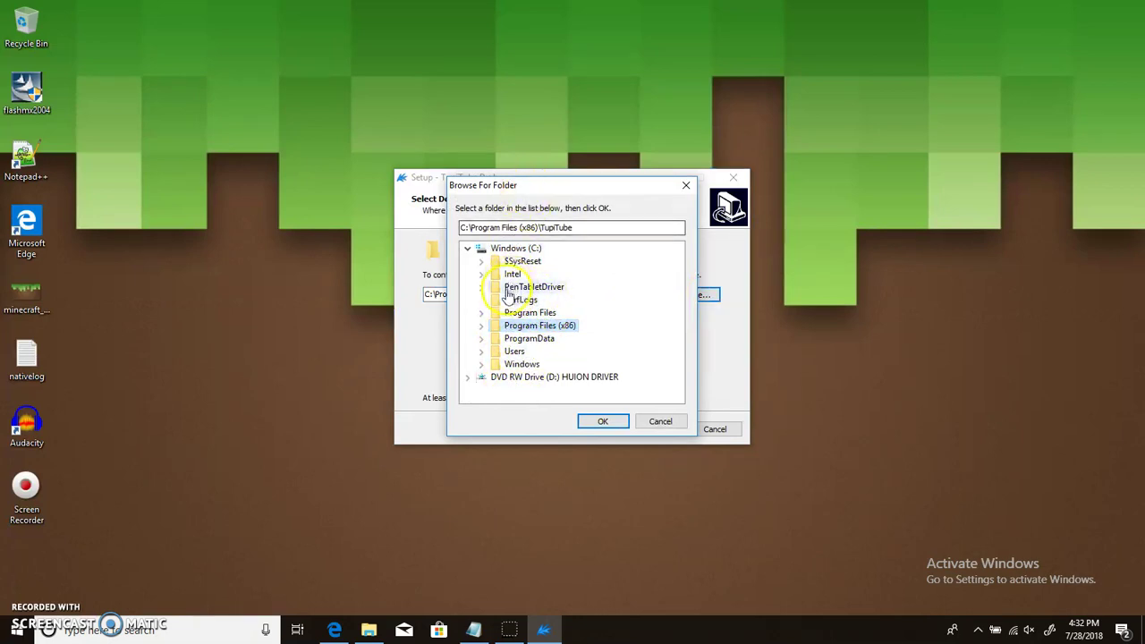
{"action": "left_click", "coordinate": [468, 250]}
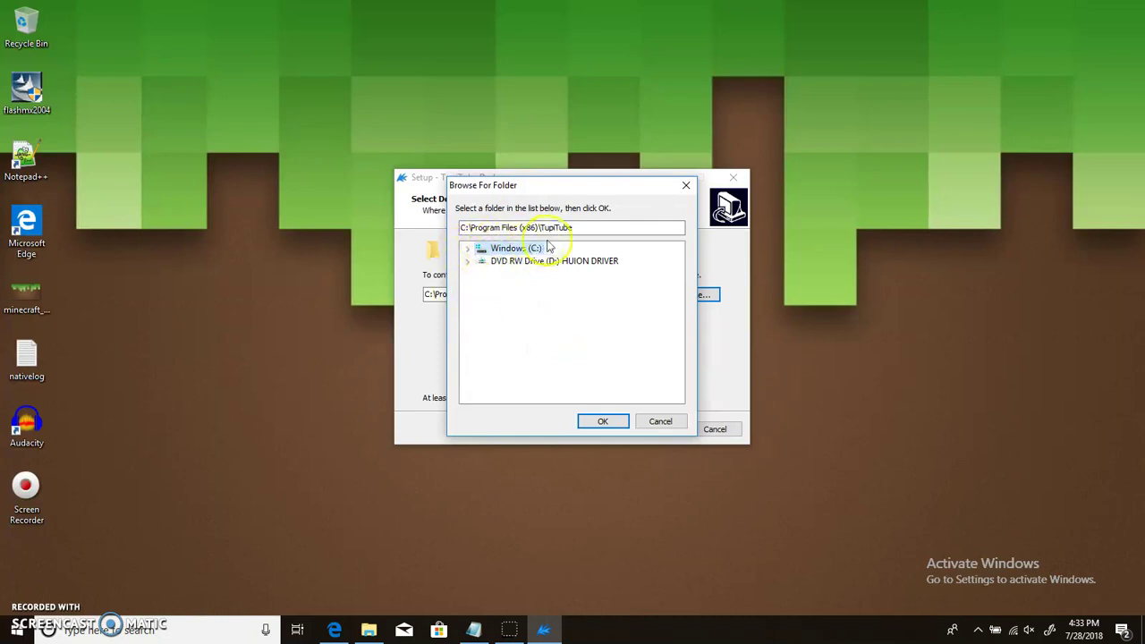
{"action": "left_click", "coordinate": [370, 630]}
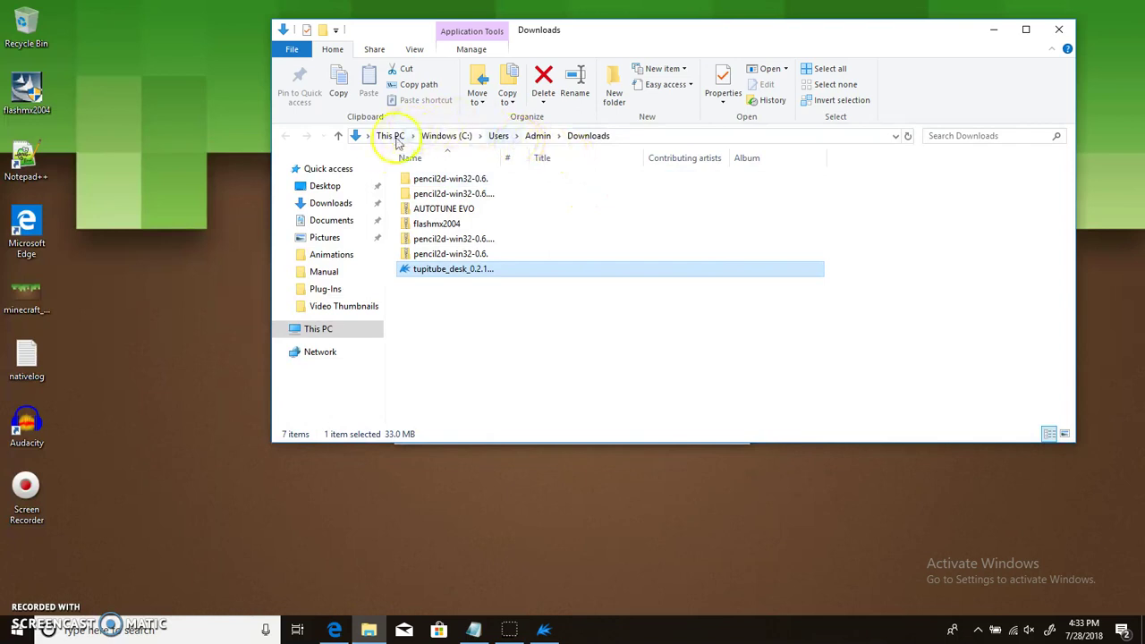
{"action": "left_click", "coordinate": [332, 205]}
{"action": "left_click", "coordinate": [493, 139]}
{"action": "left_click", "coordinate": [636, 295]}
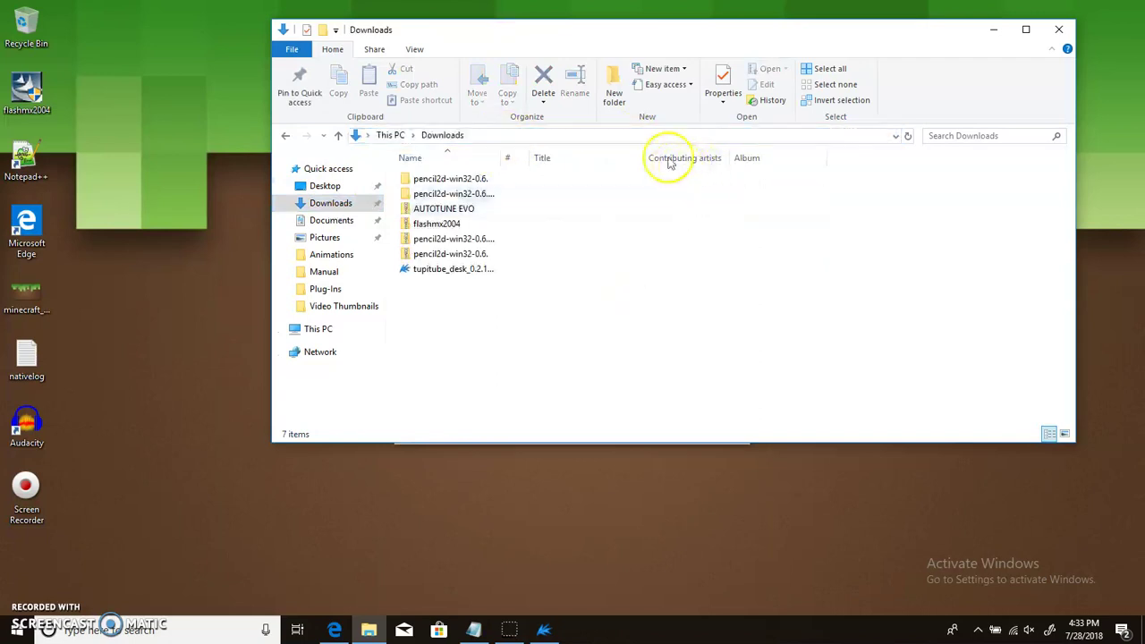
{"action": "left_click", "coordinate": [993, 29]}
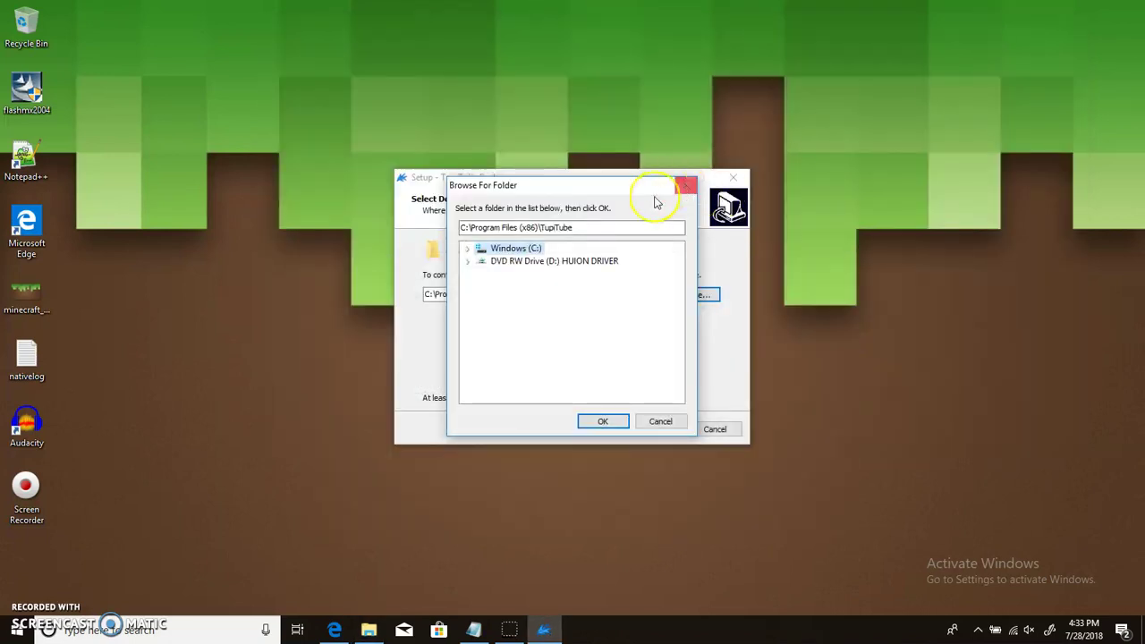
{"action": "left_click", "coordinate": [470, 250]}
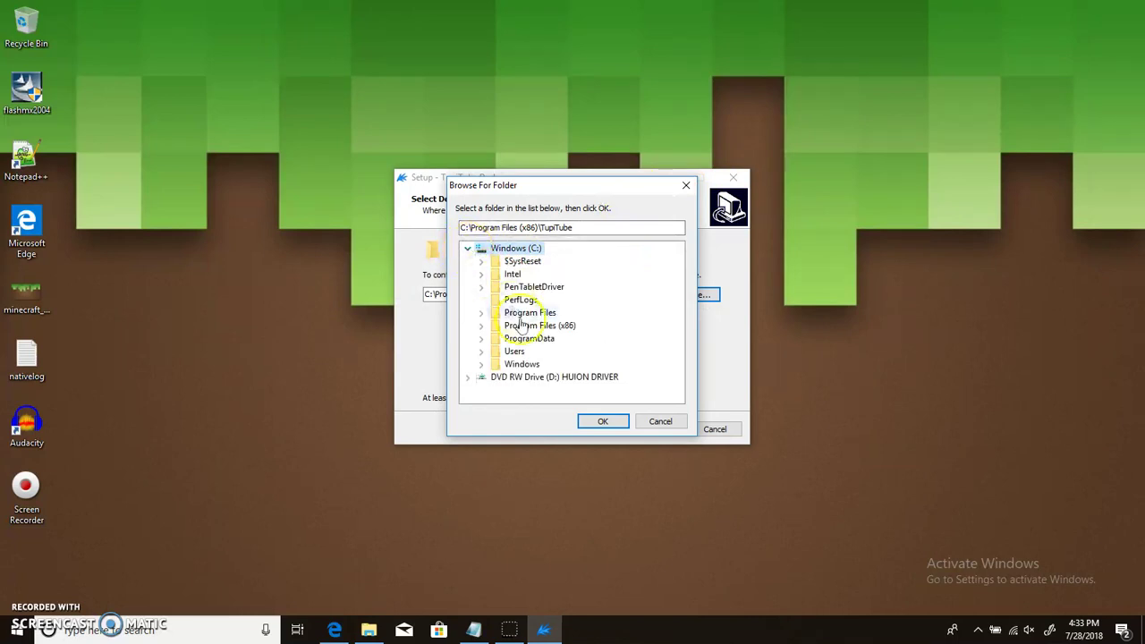
{"action": "left_click", "coordinate": [482, 326]}
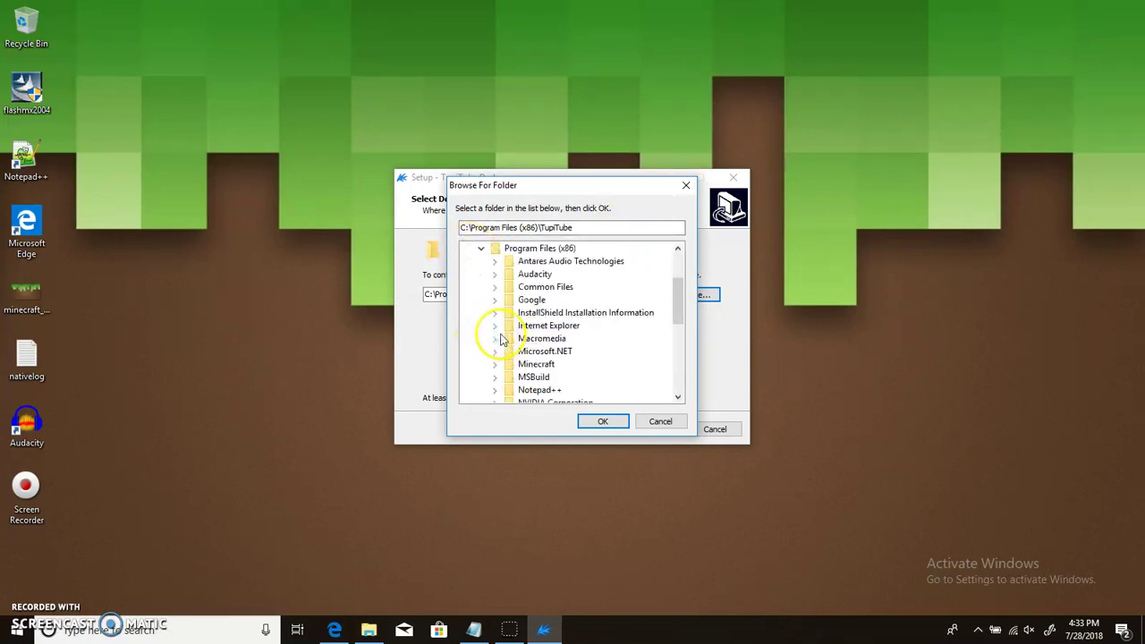
{"action": "left_click", "coordinate": [605, 421]}
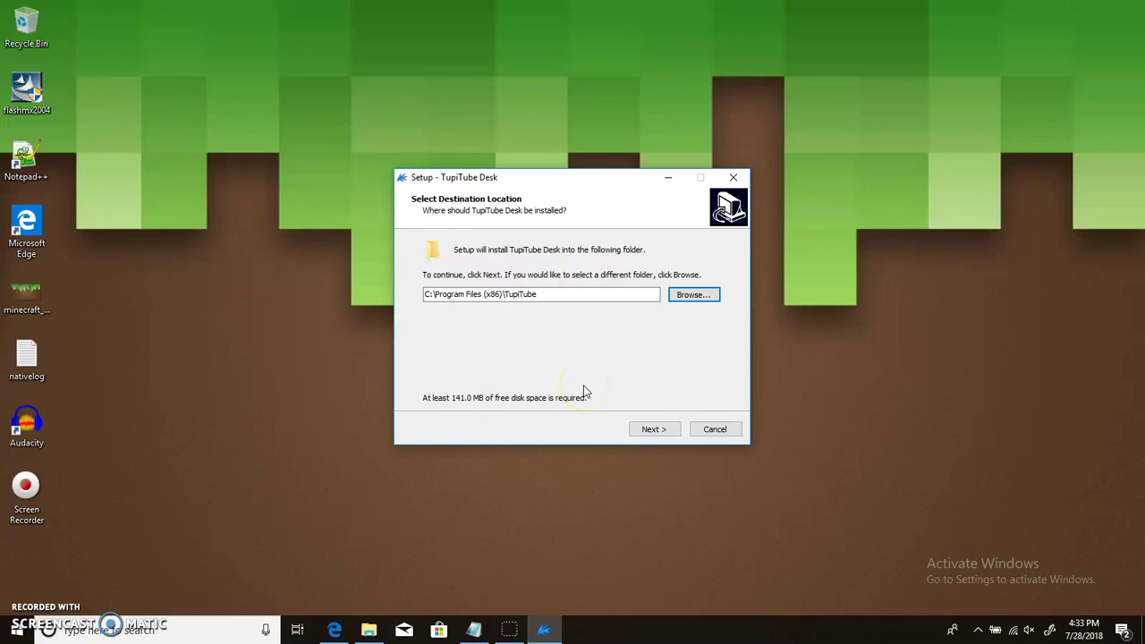
Accept the location and Start Menu folder, install TupiTube Desk, and finish the wizard.
{"action": "left_click", "coordinate": [665, 430]}
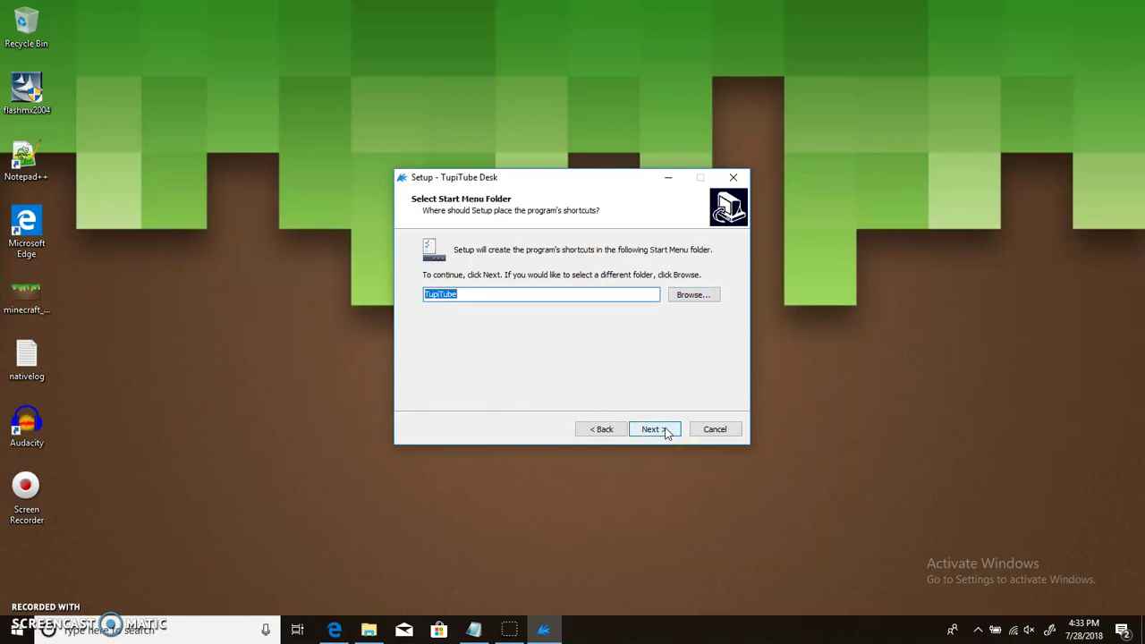
{"action": "left_click", "coordinate": [655, 429]}
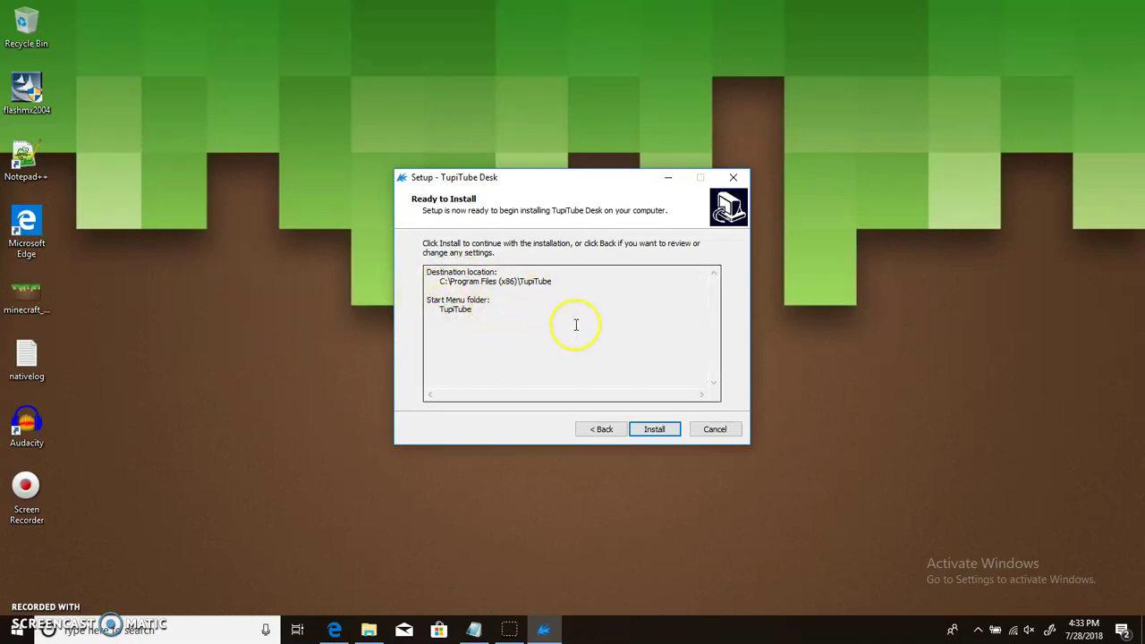
{"action": "left_click", "coordinate": [653, 431]}
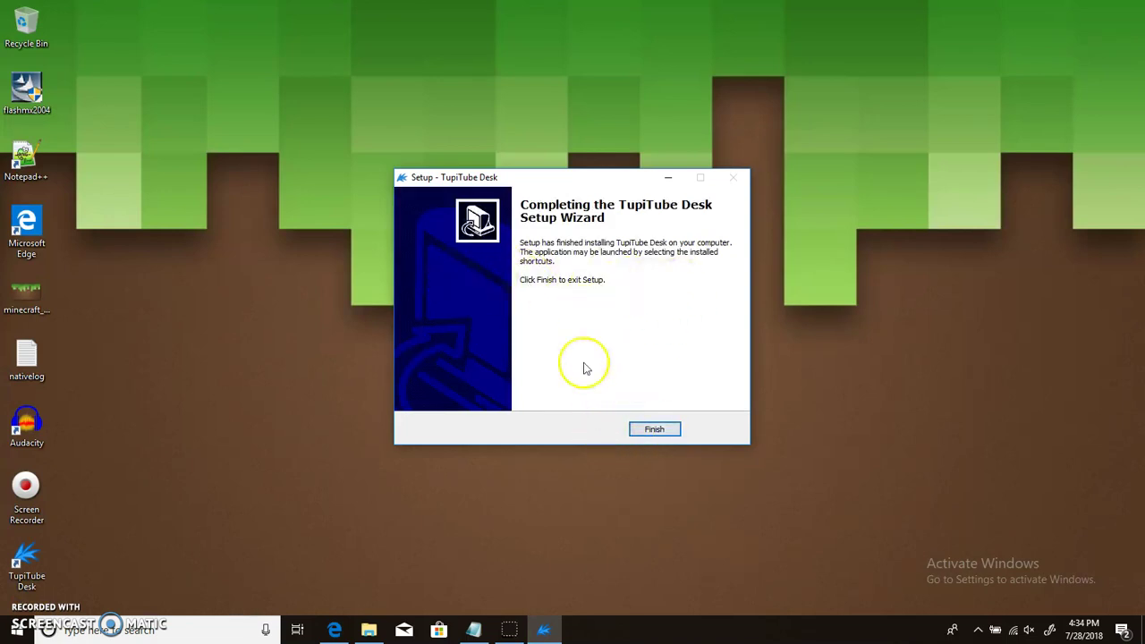
{"action": "left_click", "coordinate": [654, 429]}
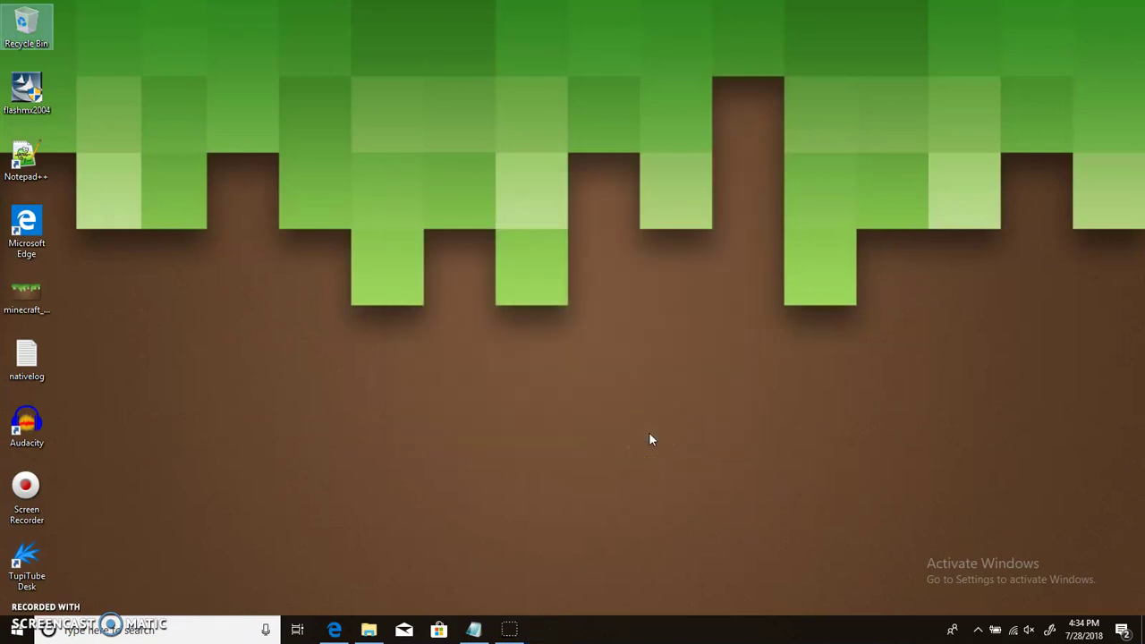
Start TupiTube Desk from its new desktop shortcut.
{"action": "double_click", "coordinate": [28, 550]}
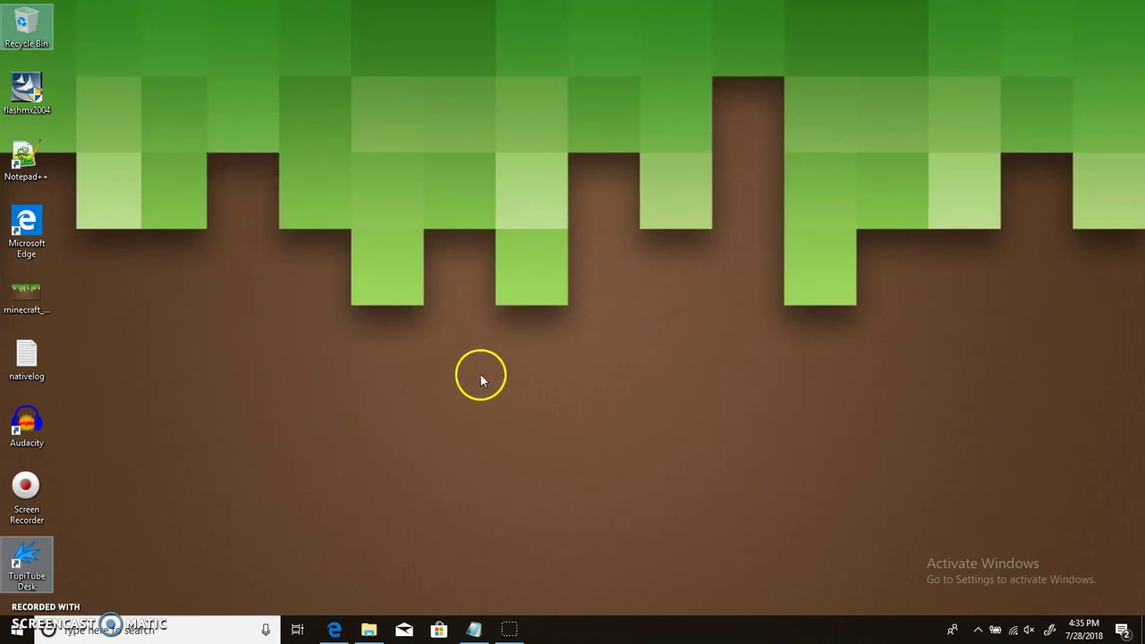
{"action": "left_click", "coordinate": [34, 549]}
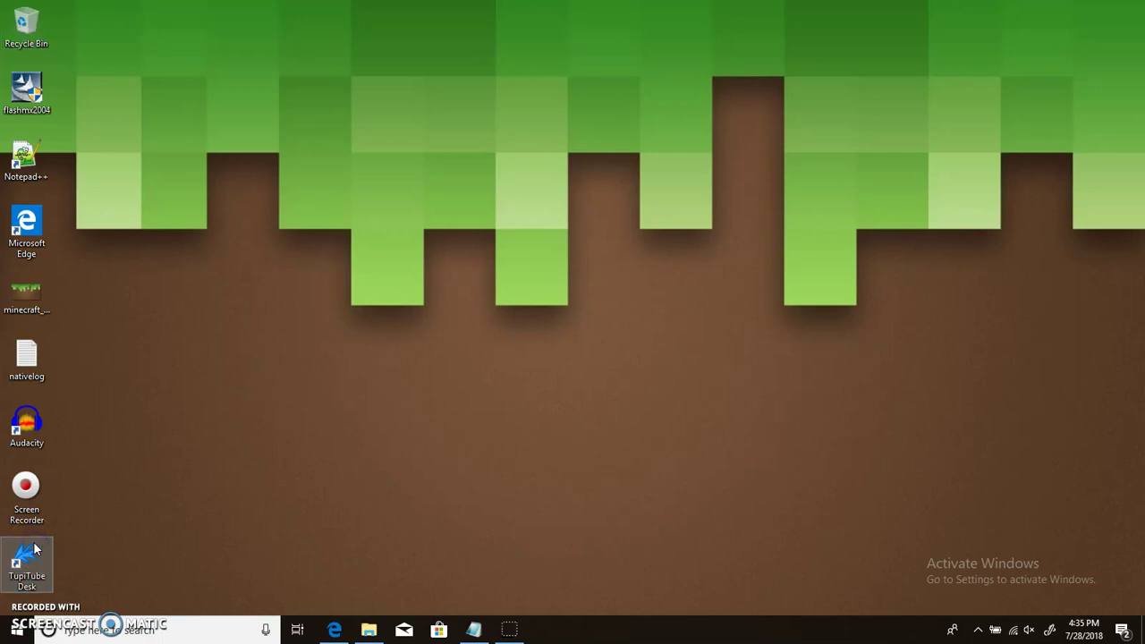
{"action": "left_click", "coordinate": [150, 512]}
{"action": "double_click", "coordinate": [40, 557]}
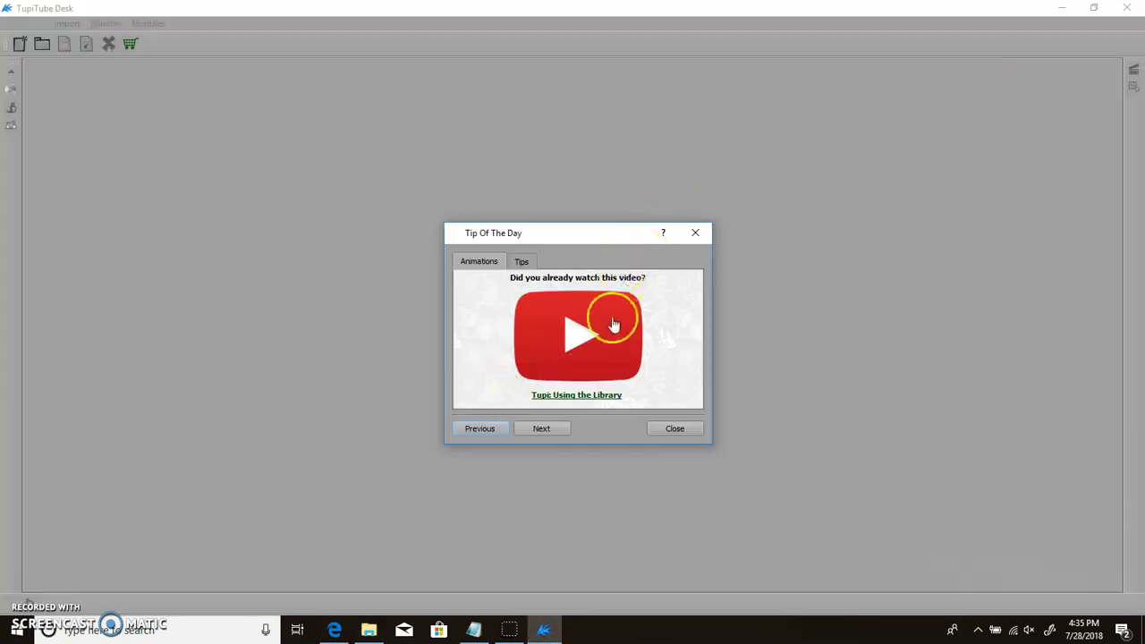
Dismiss the tip and create my_project with the 1080 (Full HD) preset at 30 FPS.
{"action": "left_click", "coordinate": [673, 430]}
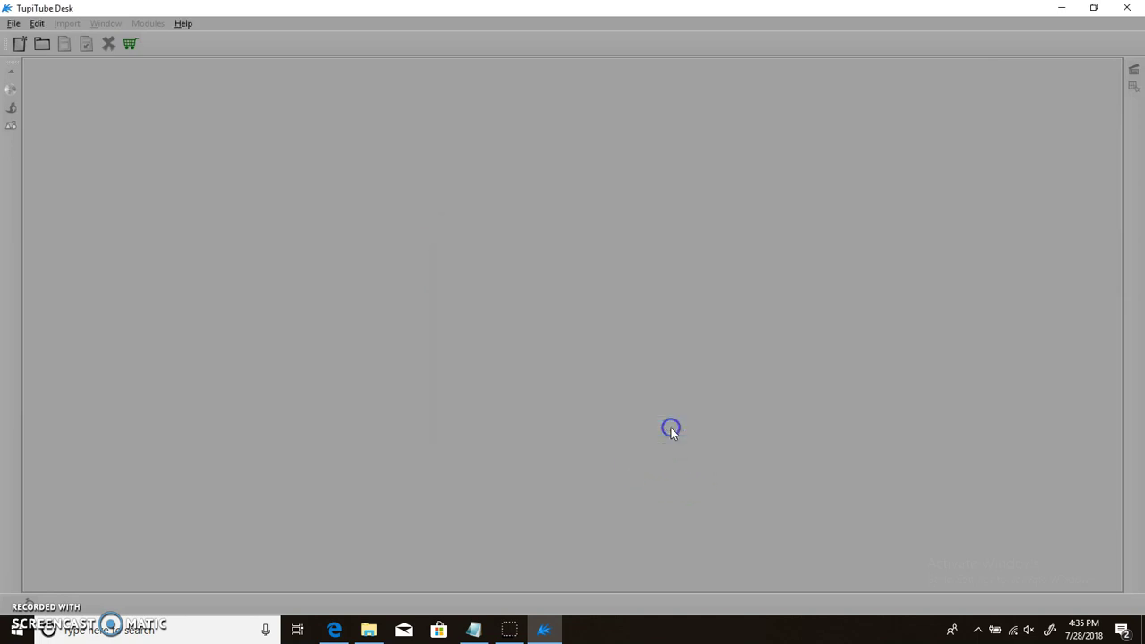
{"action": "left_click", "coordinate": [10, 24]}
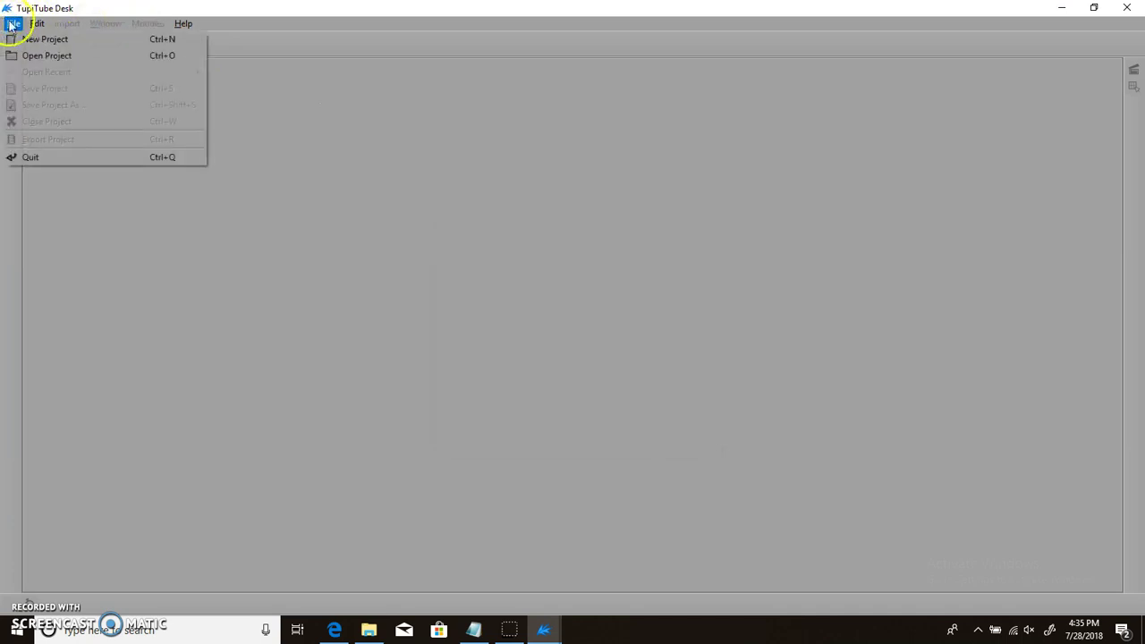
{"action": "left_click", "coordinate": [36, 41]}
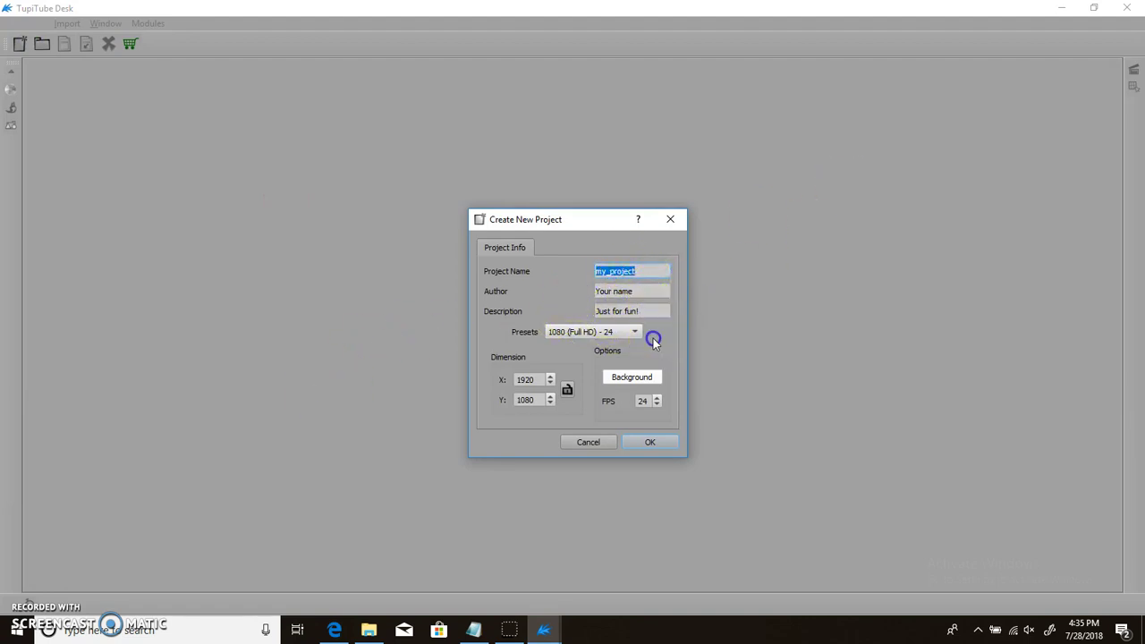
{"action": "left_click", "coordinate": [617, 332]}
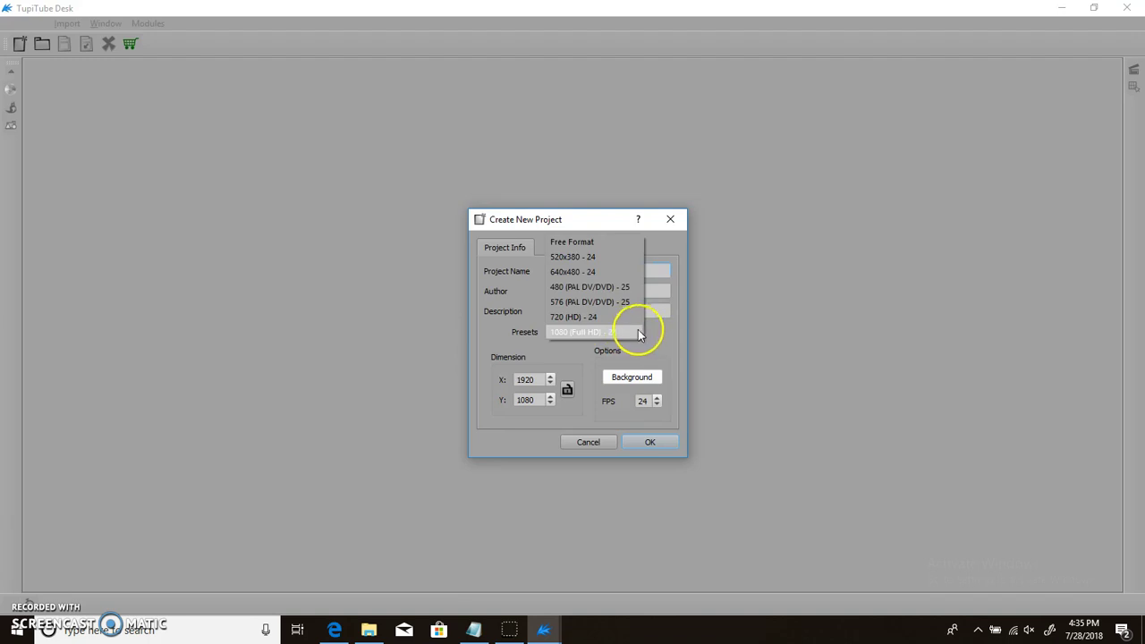
{"action": "left_click", "coordinate": [624, 331]}
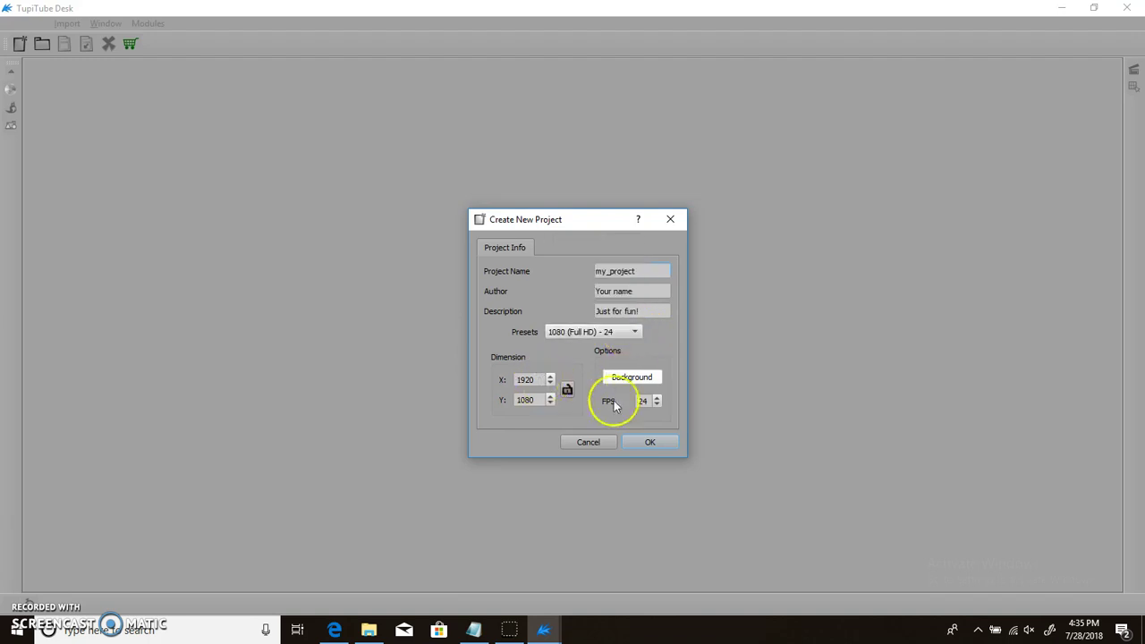
{"action": "left_click", "coordinate": [640, 402]}
{"action": "left_click", "coordinate": [640, 402]}
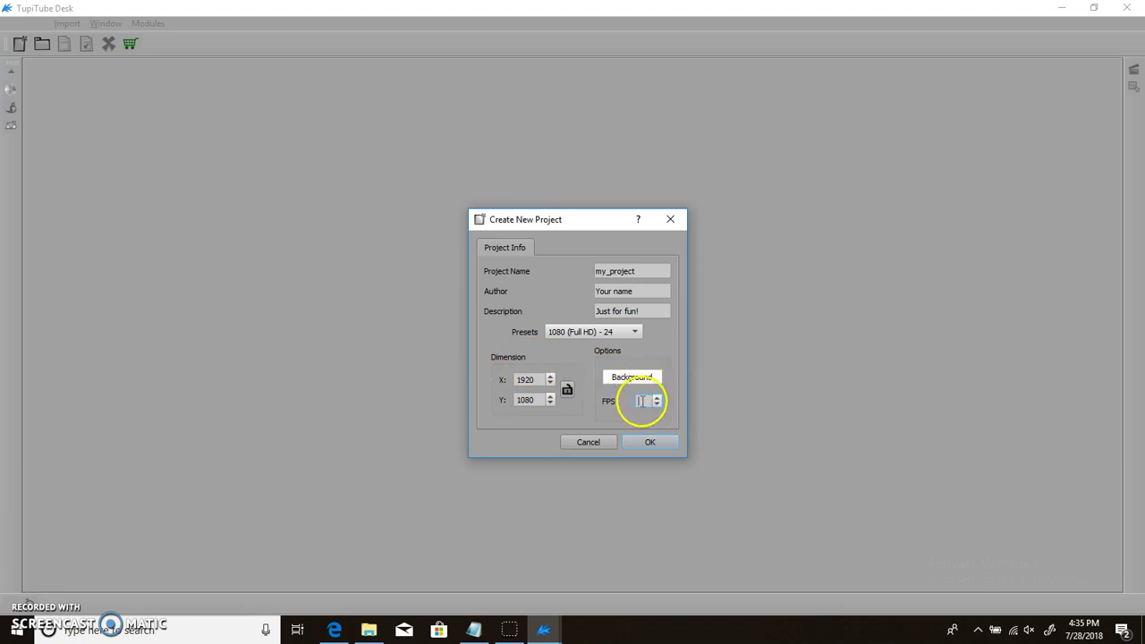
{"action": "left_click", "coordinate": [657, 399]}
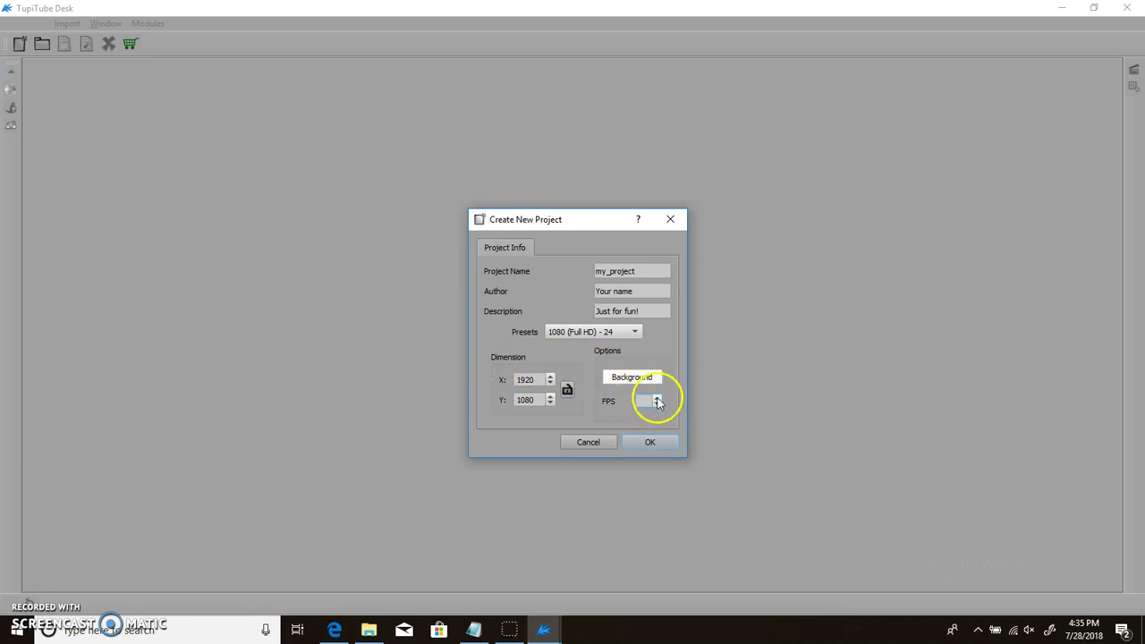
{"action": "left_click", "coordinate": [657, 399]}
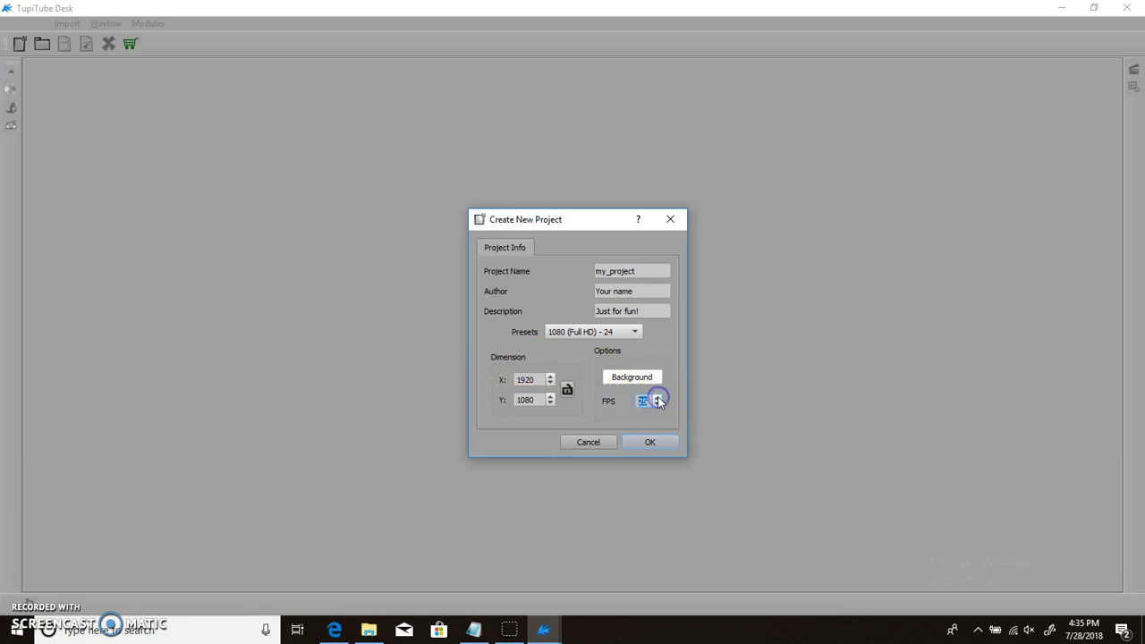
{"action": "left_click", "coordinate": [665, 445]}
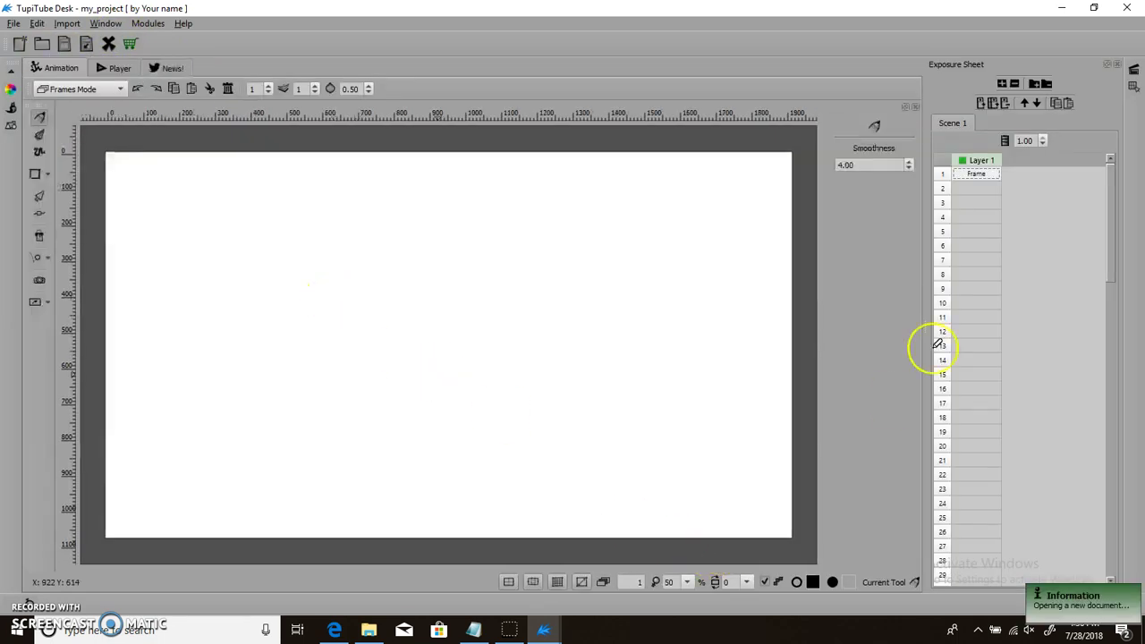
Select Layer 1, switch to the bottom Time Line, and enlarge the canvas above it.
{"action": "left_click", "coordinate": [977, 172]}
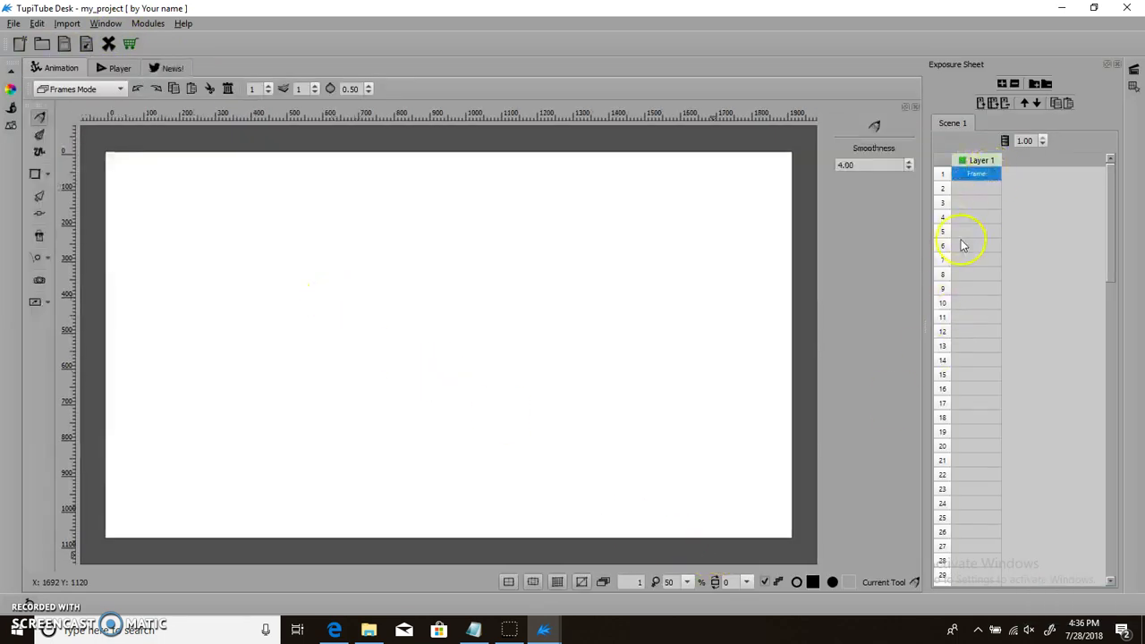
{"action": "left_click", "coordinate": [976, 289]}
{"action": "left_click", "coordinate": [991, 154]}
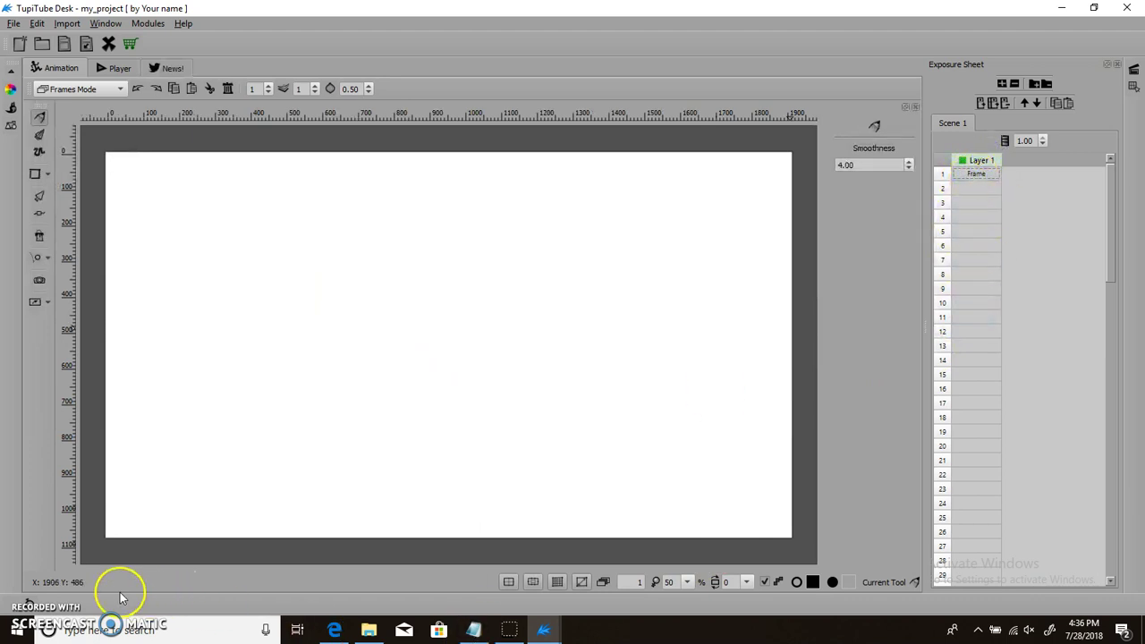
{"action": "left_click", "coordinate": [32, 607]}
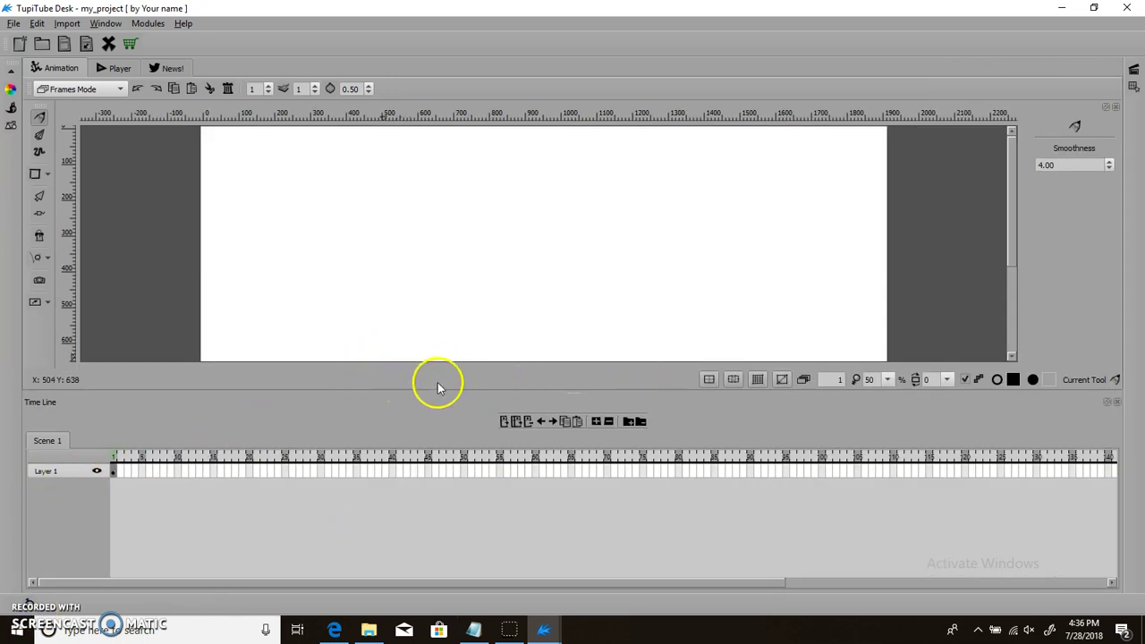
{"action": "left_click_drag", "start_coordinate": [574, 392], "coordinate": [575, 479]}
Preview the scene in the Player, then zoom the canvas out to 25%.
{"action": "left_click", "coordinate": [870, 380]}
{"action": "left_click", "coordinate": [784, 381]}
{"action": "key", "text": "ctrl+2"}
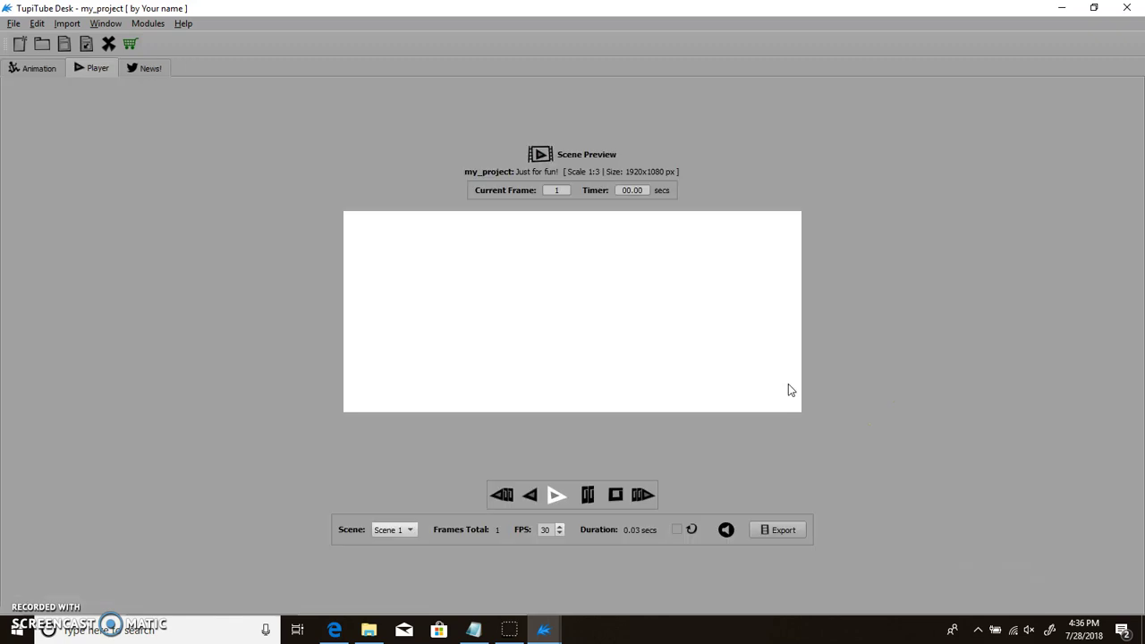
{"action": "left_click", "coordinate": [32, 69]}
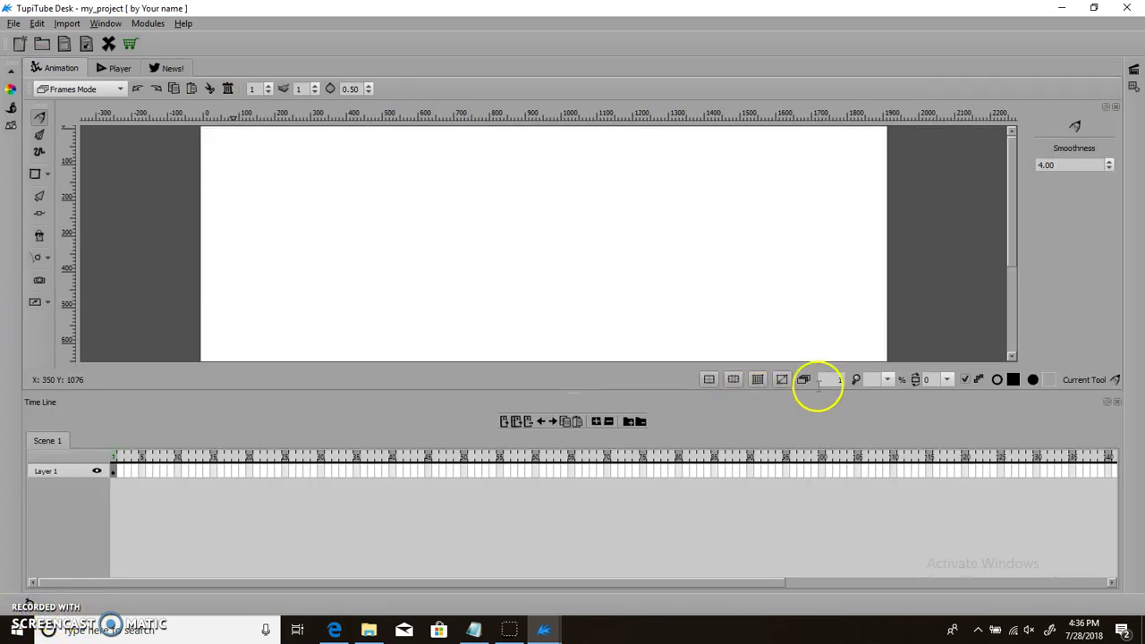
{"action": "left_click", "coordinate": [887, 379]}
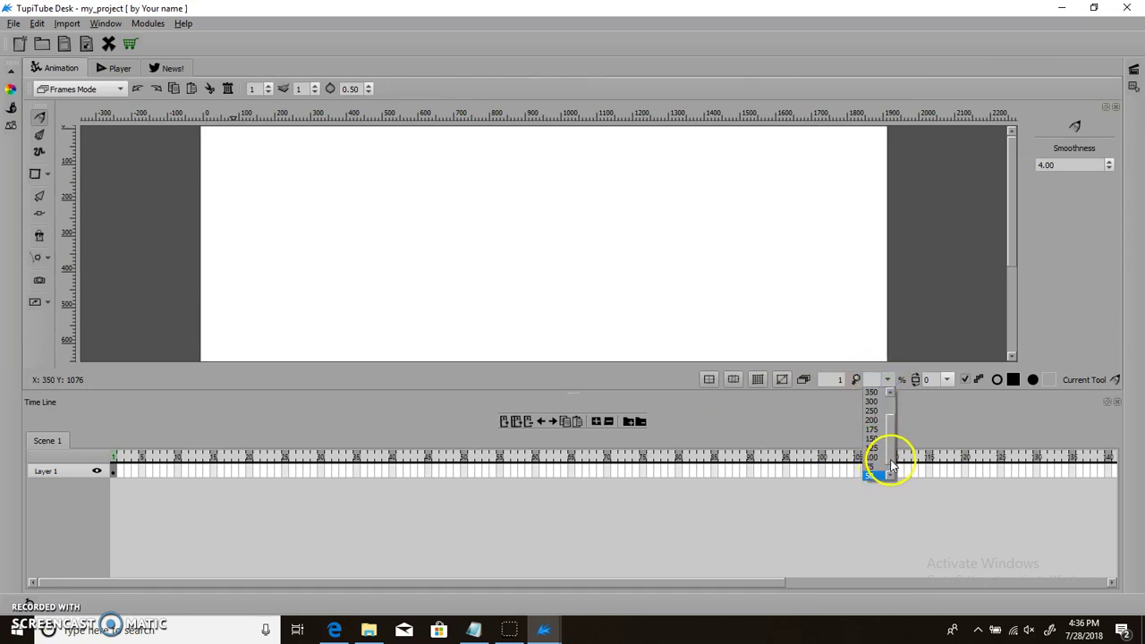
{"action": "left_click", "coordinate": [870, 475]}
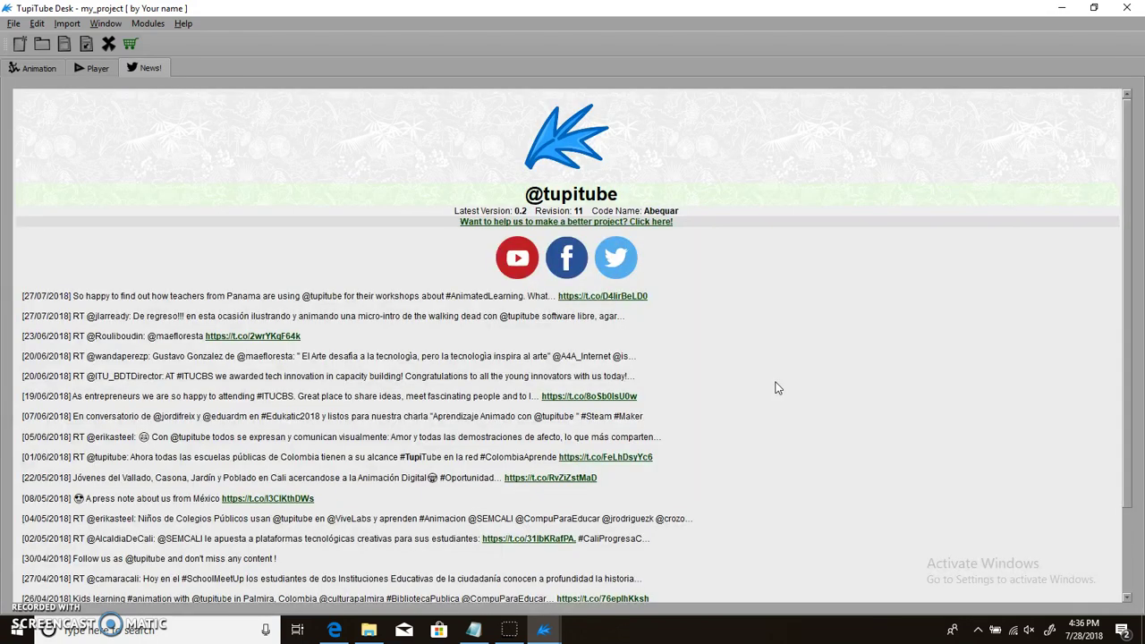
Check the News page and show both the Exposure Sheet and Time Line panels.
{"action": "left_click", "coordinate": [777, 349]}
{"action": "left_click", "coordinate": [39, 68]}
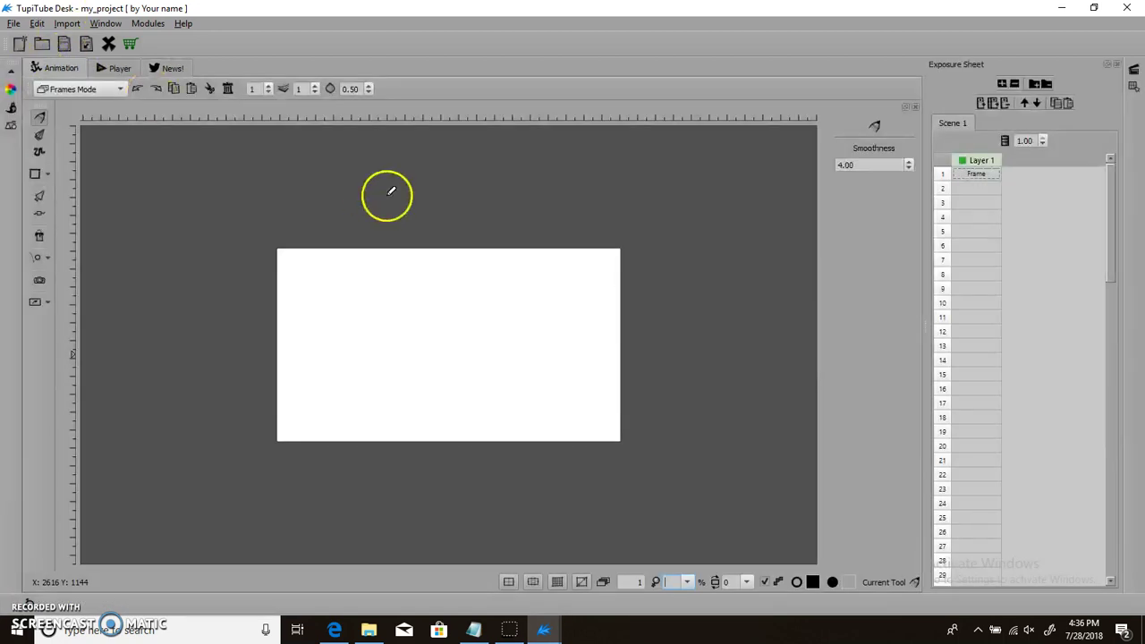
{"action": "left_click", "coordinate": [30, 606]}
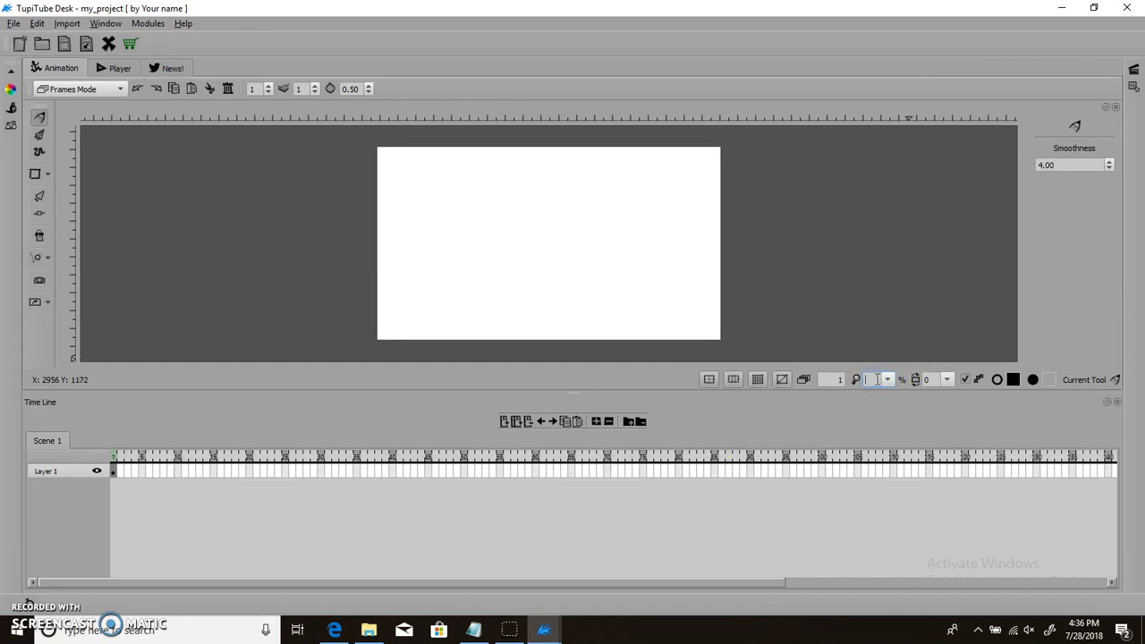
{"action": "key", "text": "ctrl+3"}
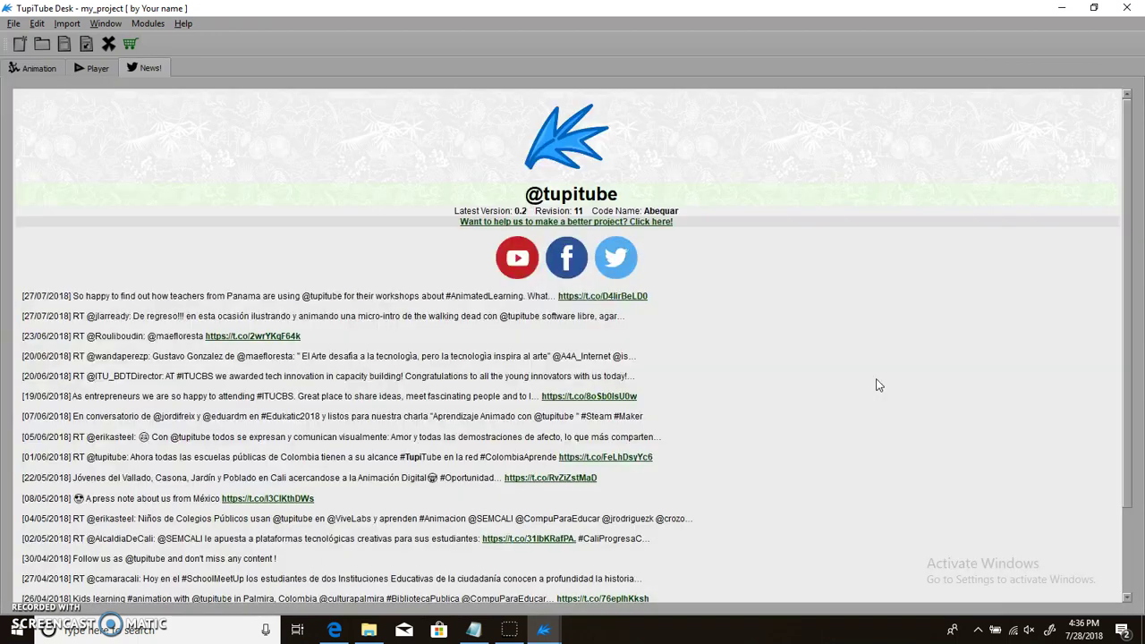
{"action": "left_click", "coordinate": [37, 68]}
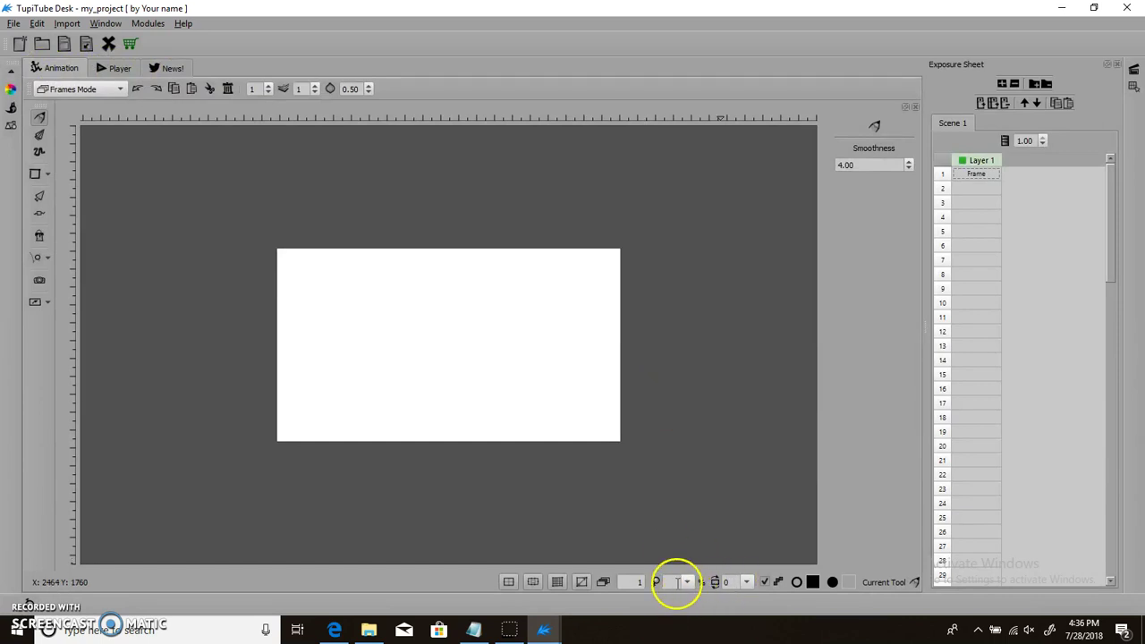
{"action": "key", "text": "ctrl+3"}
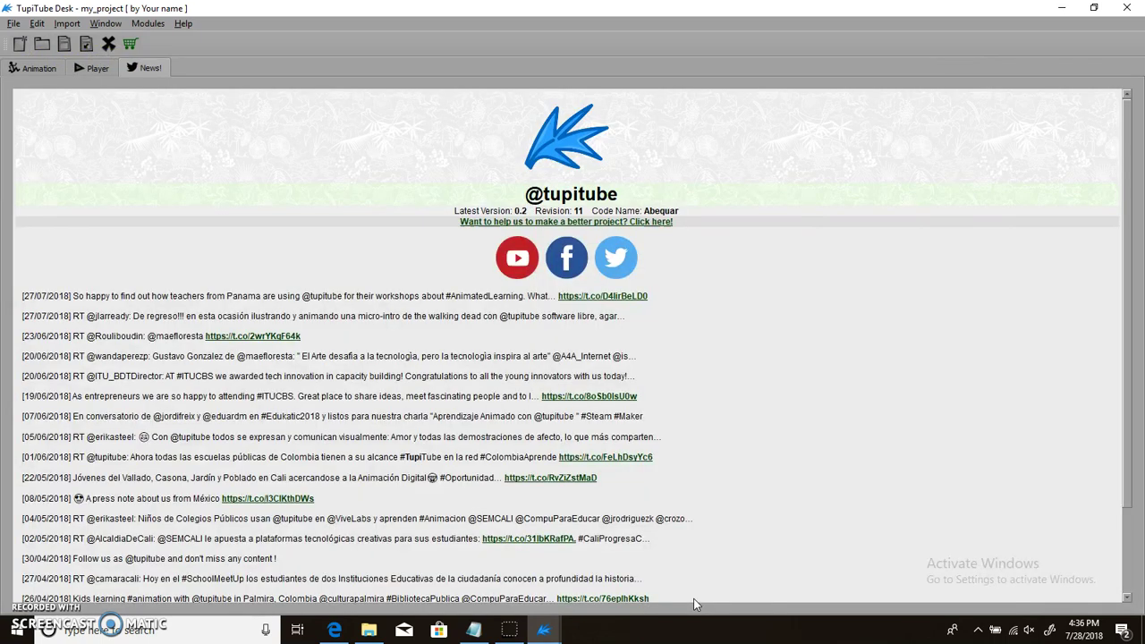
{"action": "left_click", "coordinate": [36, 71]}
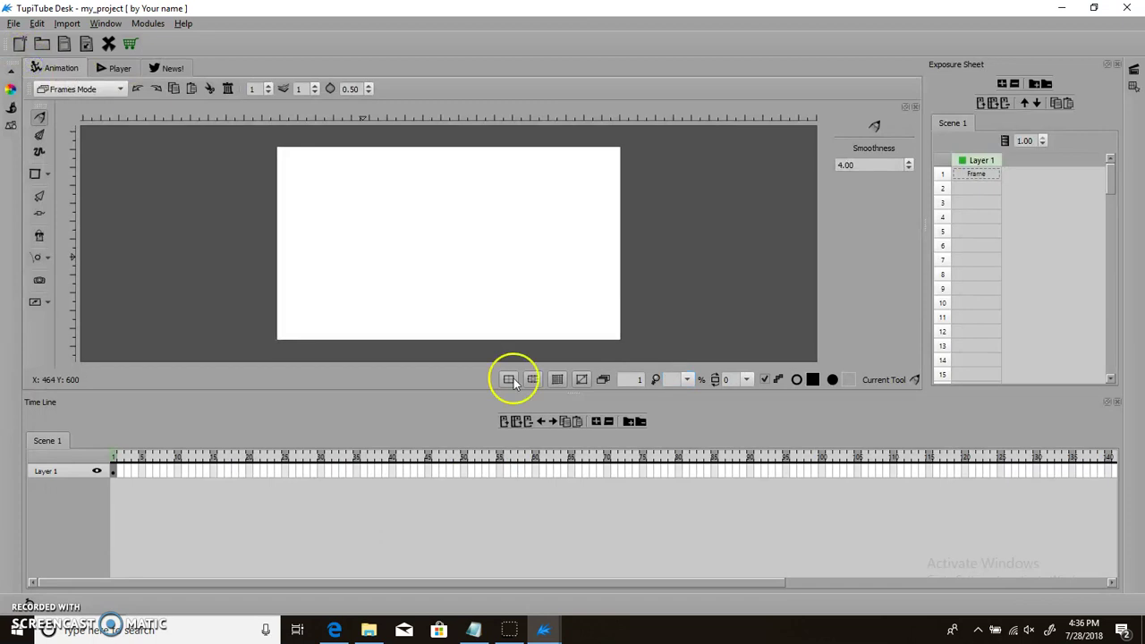
Set the canvas zoom to 25% and give the canvas more room above the timeline.
{"action": "left_click", "coordinate": [688, 382]}
{"action": "left_click", "coordinate": [677, 465]}
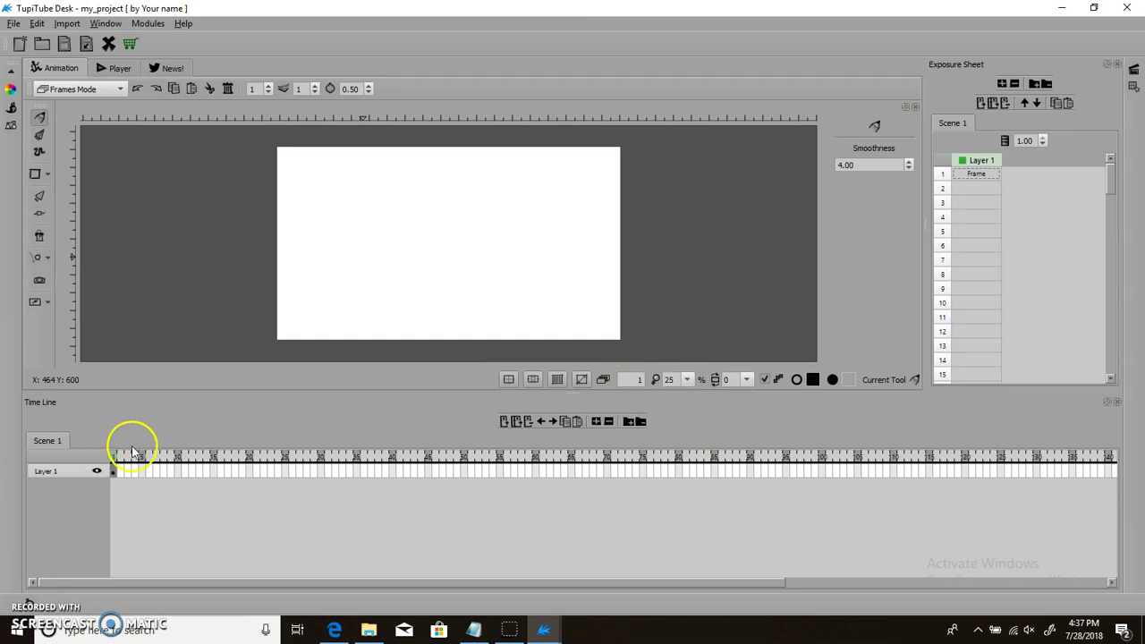
{"action": "left_click_drag", "start_coordinate": [578, 392], "coordinate": [578, 442]}
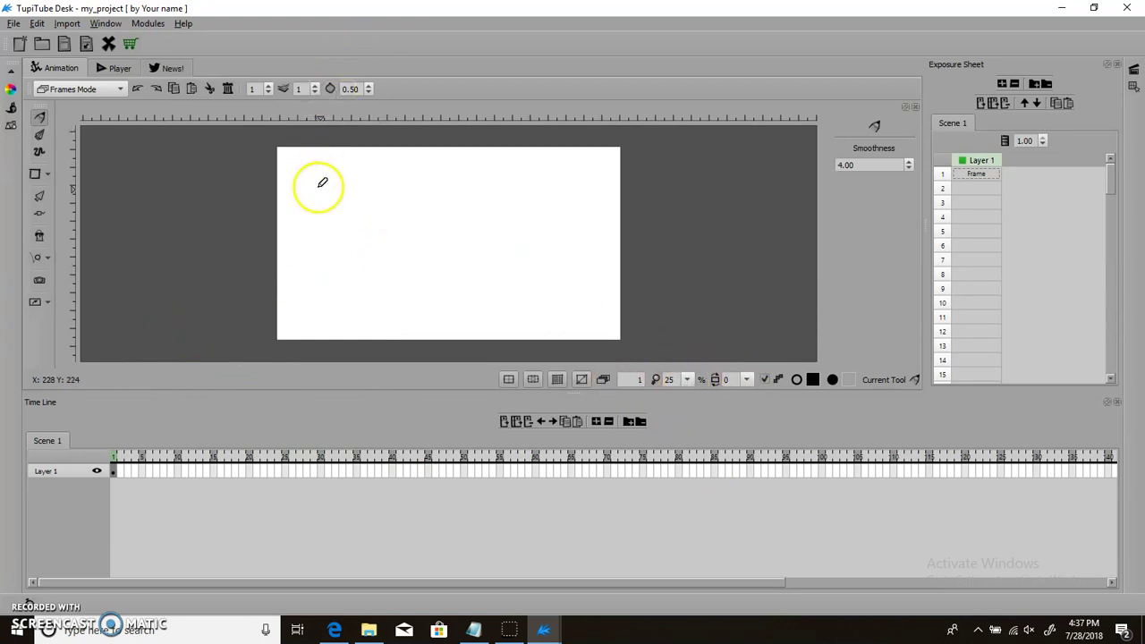
Draw pencil strokes, undoing failed attempts, until one wavy black line crosses the canvas.
{"action": "mouse_move", "coordinate": [318, 186]}
{"action": "left_mouse_down"}
{"action": "mouse_move", "coordinate": [390, 198]}
{"action": "mouse_move", "coordinate": [435, 229]}
{"action": "mouse_move", "coordinate": [494, 205]}
{"action": "left_mouse_up"}
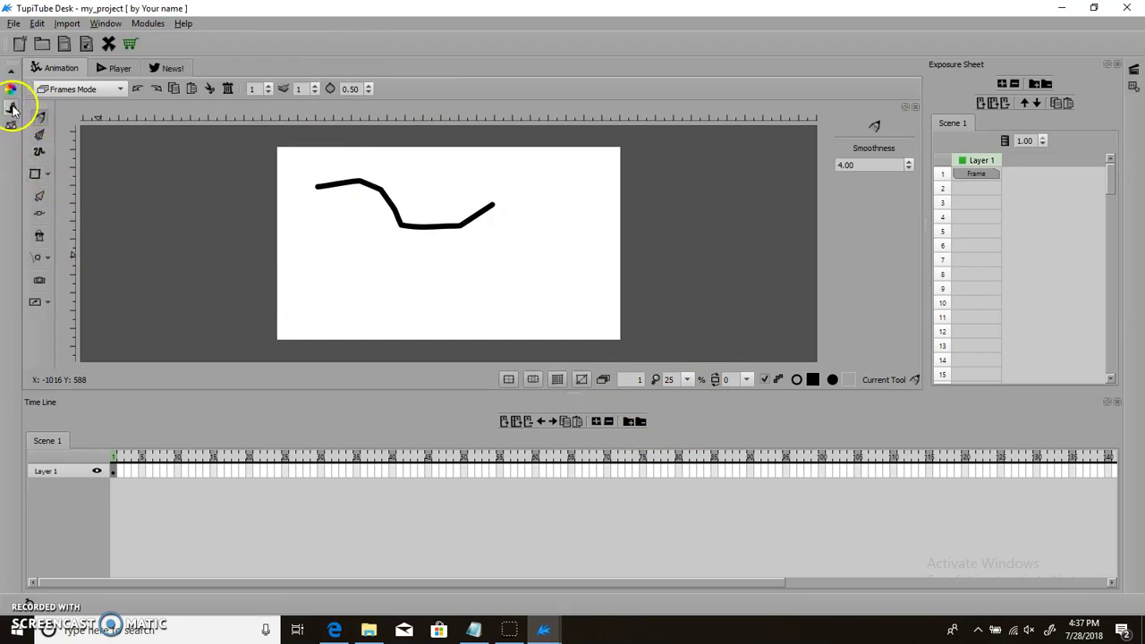
{"action": "left_click", "coordinate": [139, 90]}
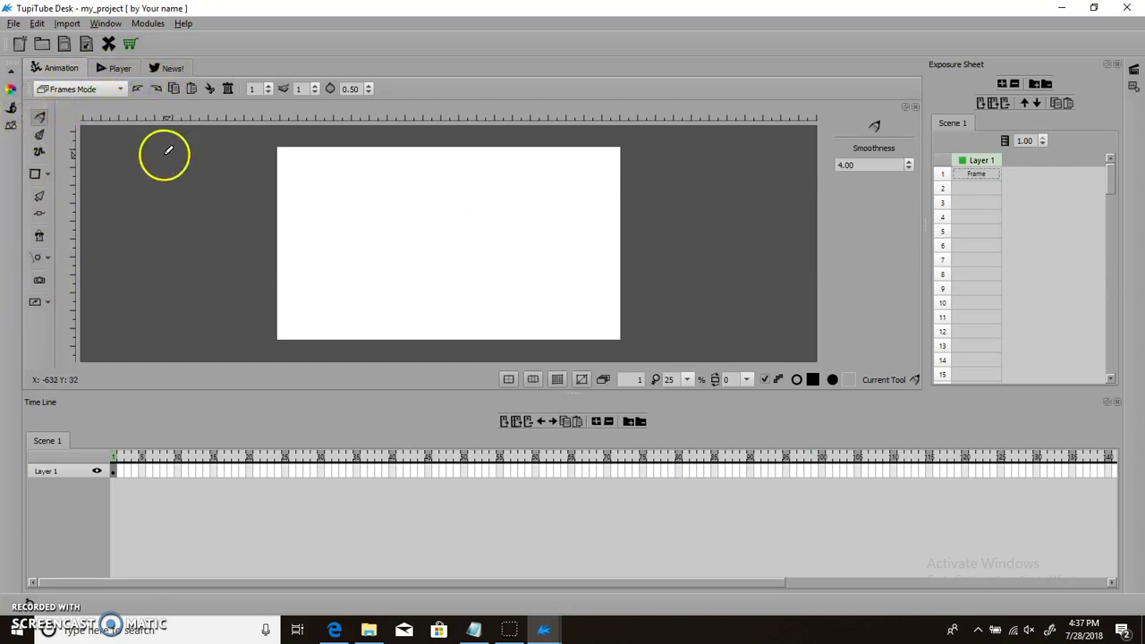
{"action": "mouse_move", "coordinate": [328, 206]}
{"action": "left_mouse_down"}
{"action": "mouse_move", "coordinate": [369, 192]}
{"action": "mouse_move", "coordinate": [436, 259]}
{"action": "mouse_move", "coordinate": [606, 219]}
{"action": "left_mouse_up"}
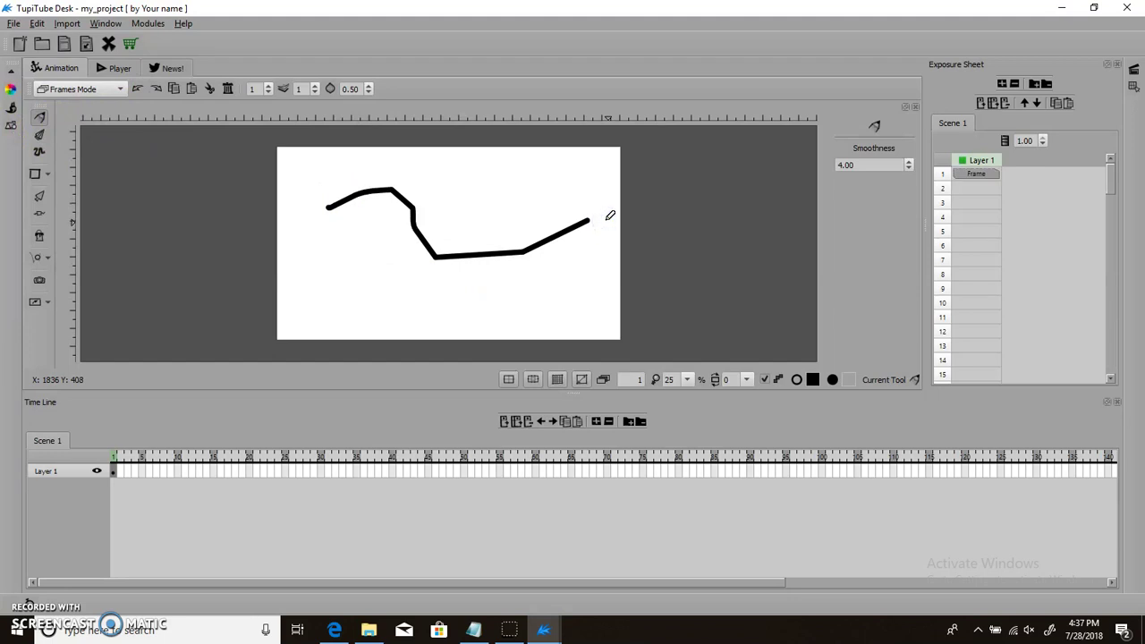
{"action": "key", "text": "ctrl+z"}
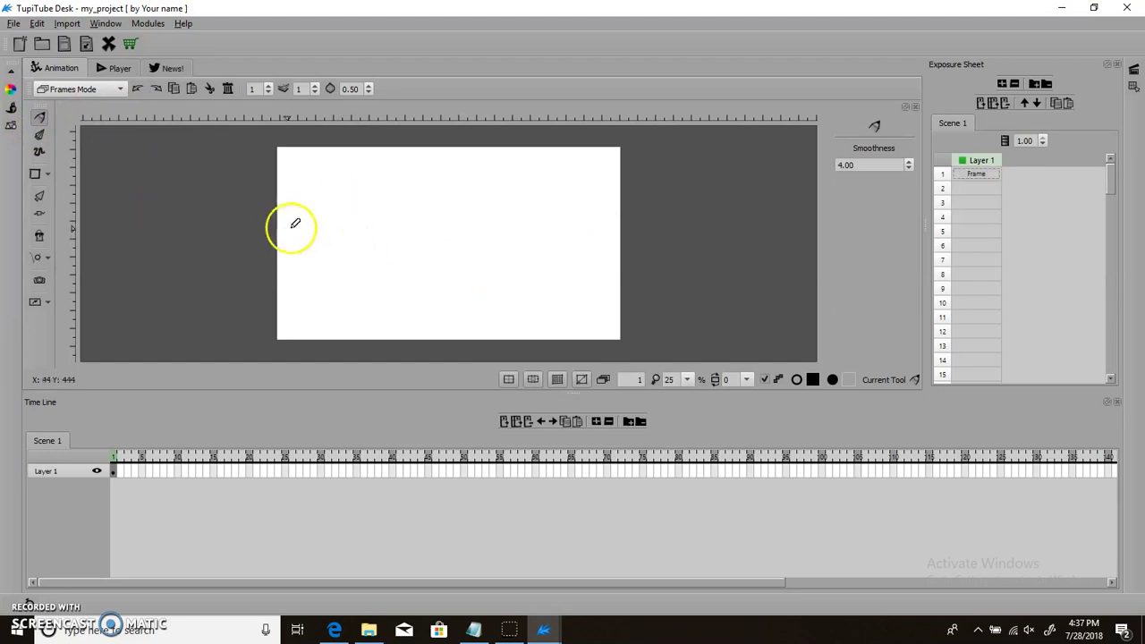
{"action": "left_click_drag", "start_coordinate": [308, 232], "coordinate": [391, 243]}
{"action": "left_click_drag", "start_coordinate": [481, 236], "coordinate": [590, 180]}
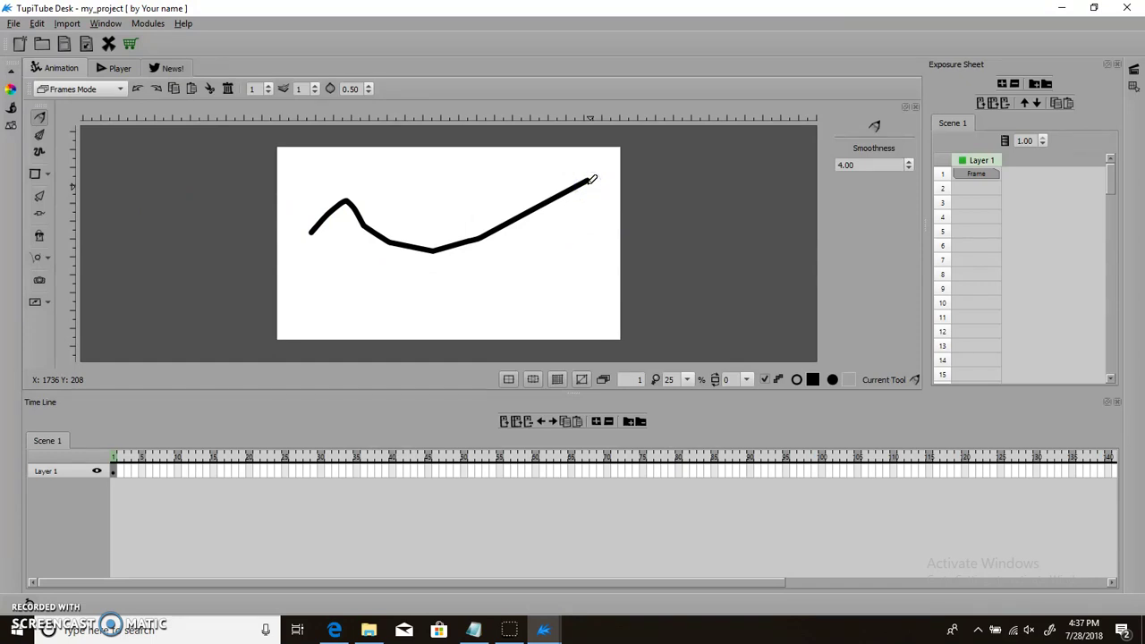
{"action": "key", "text": "ctrl+z"}
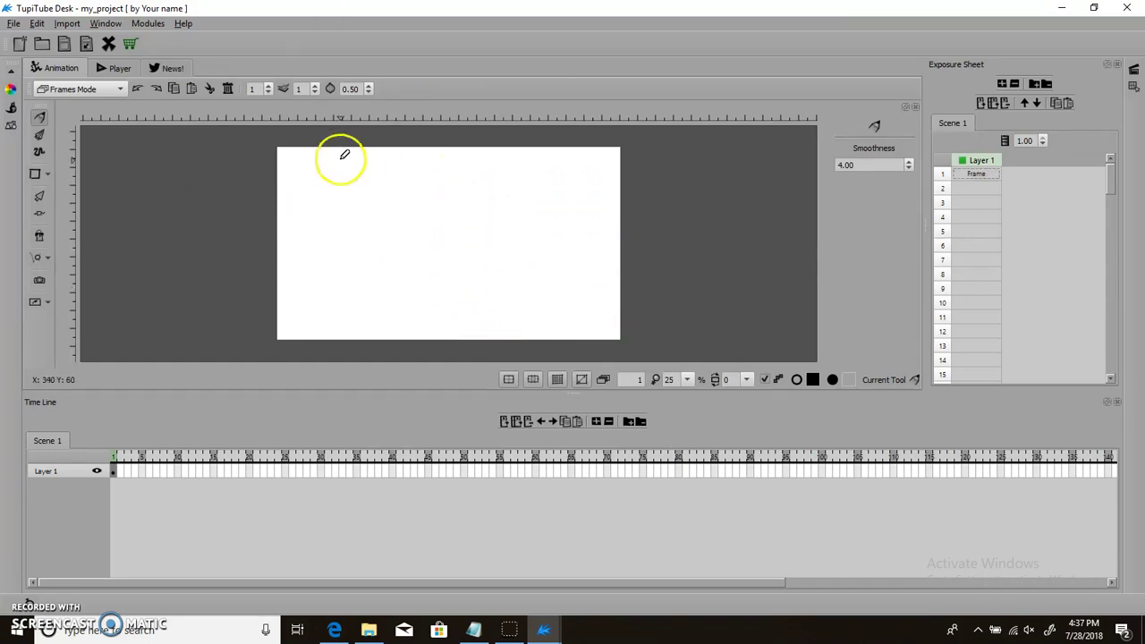
{"action": "mouse_move", "coordinate": [307, 253]}
{"action": "left_mouse_down"}
{"action": "mouse_move", "coordinate": [372, 213]}
{"action": "mouse_move", "coordinate": [435, 267]}
{"action": "mouse_move", "coordinate": [518, 209]}
{"action": "mouse_move", "coordinate": [543, 260]}
{"action": "left_mouse_up"}
{"action": "left_click_drag", "start_coordinate": [595, 204], "coordinate": [595, 204]}
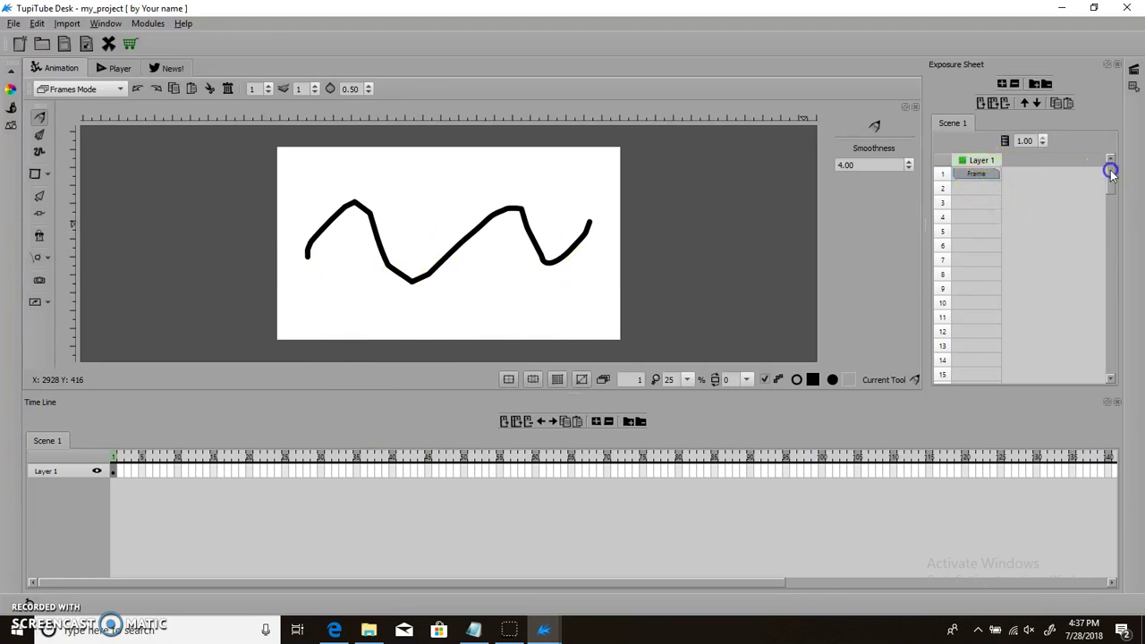
{"action": "left_click_drag", "start_coordinate": [1110, 171], "coordinate": [1116, 143]}
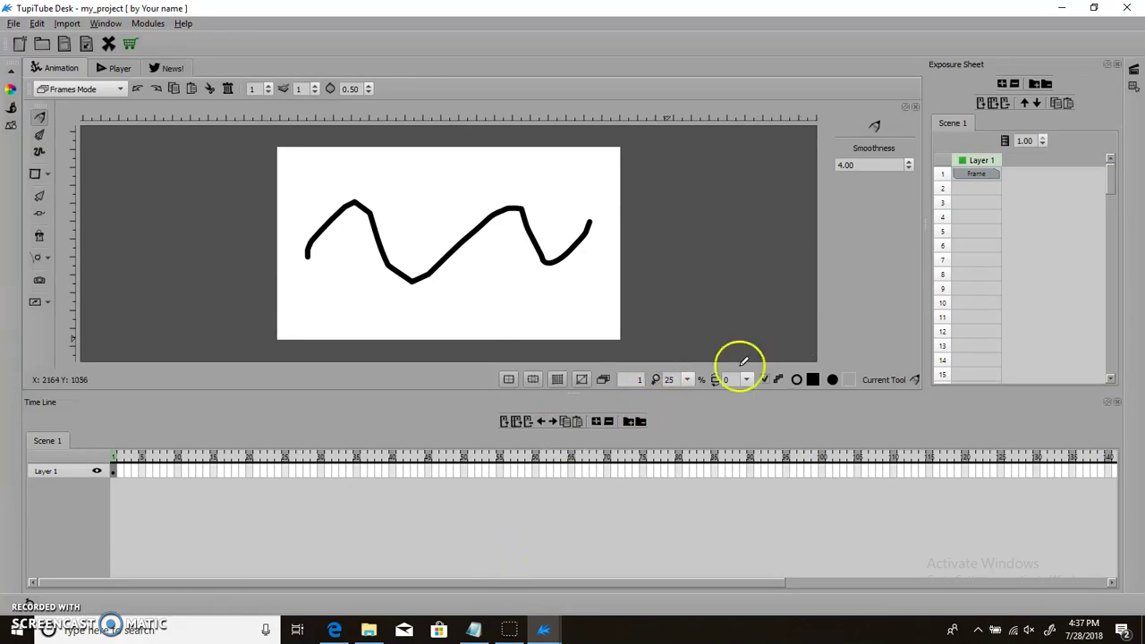
Hide the exposure sheet, undo the wavy line, and enlarge the canvas above the timeline.
{"action": "left_click", "coordinate": [1114, 65]}
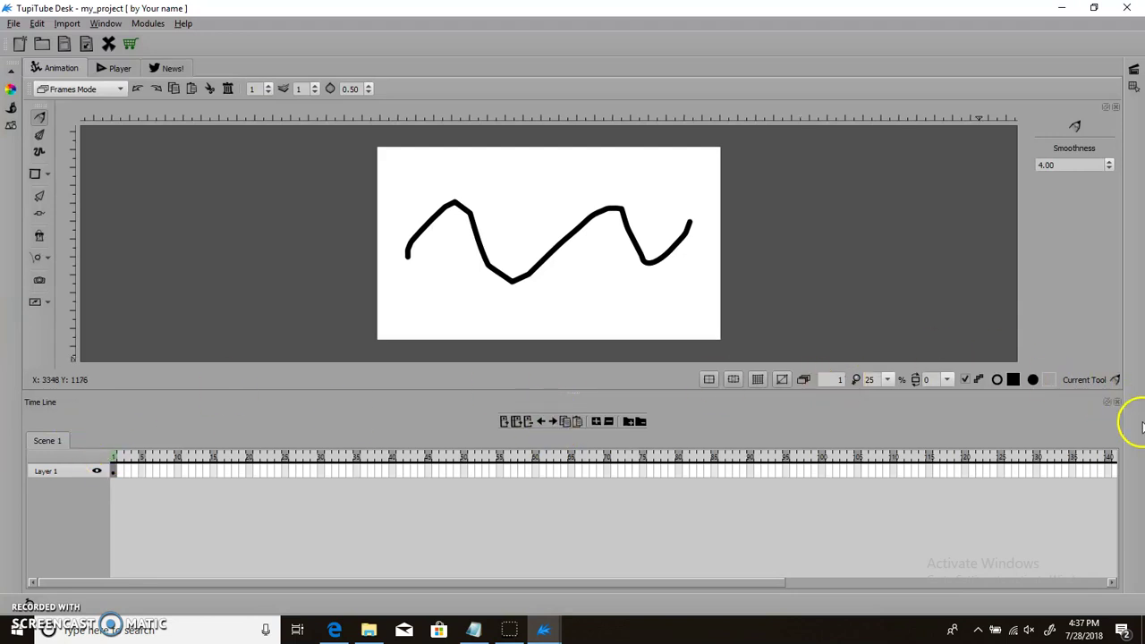
{"action": "left_click", "coordinate": [146, 89]}
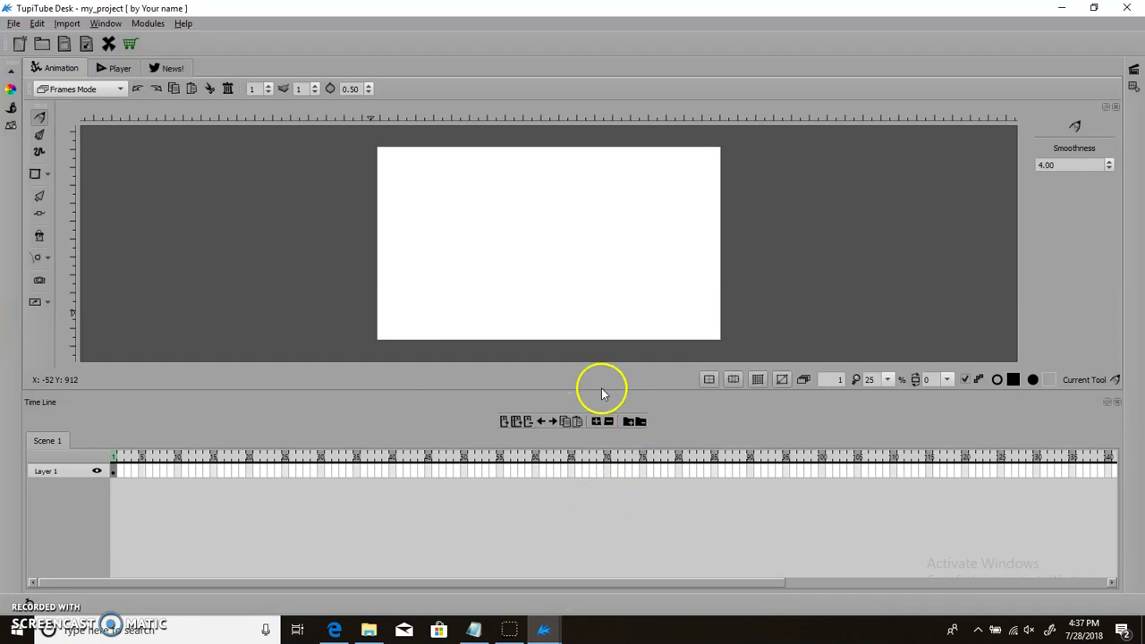
{"action": "left_click_drag", "start_coordinate": [576, 396], "coordinate": [573, 478]}
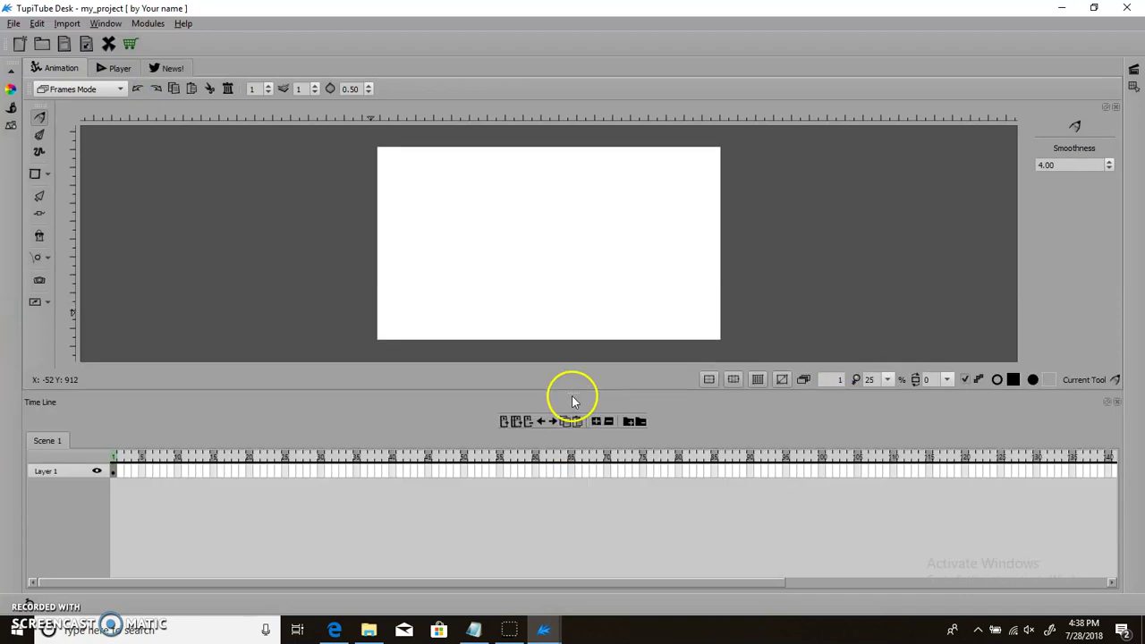
{"action": "left_click_drag", "start_coordinate": [573, 392], "coordinate": [574, 452]}
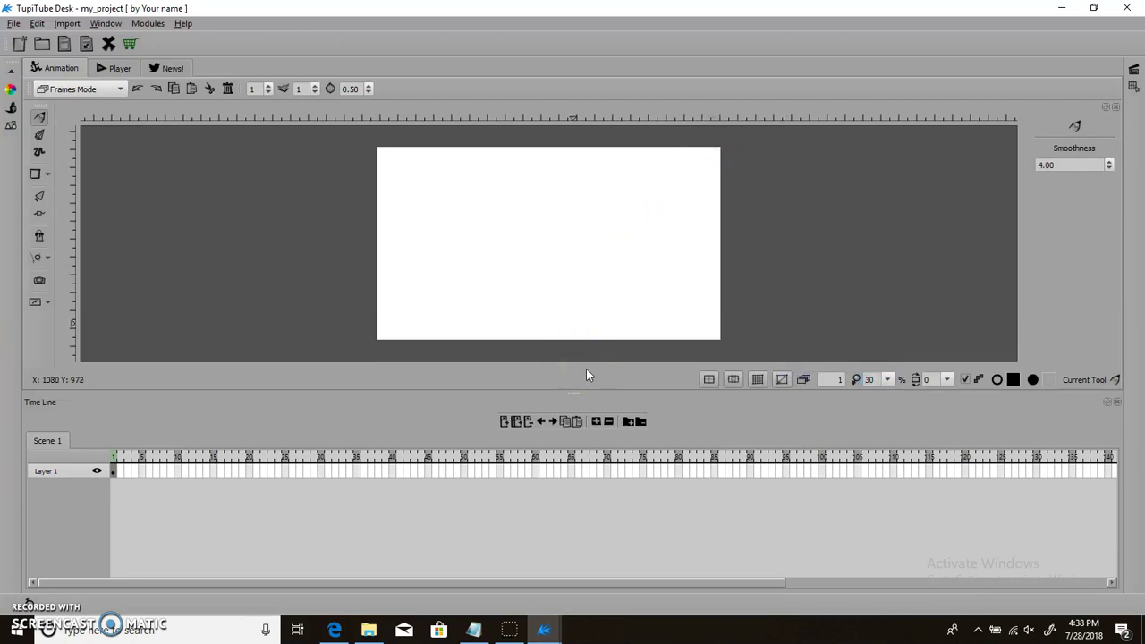
Keep the canvas zoom at 30% and draw a freehand test line across it.
{"action": "left_click", "coordinate": [886, 379]}
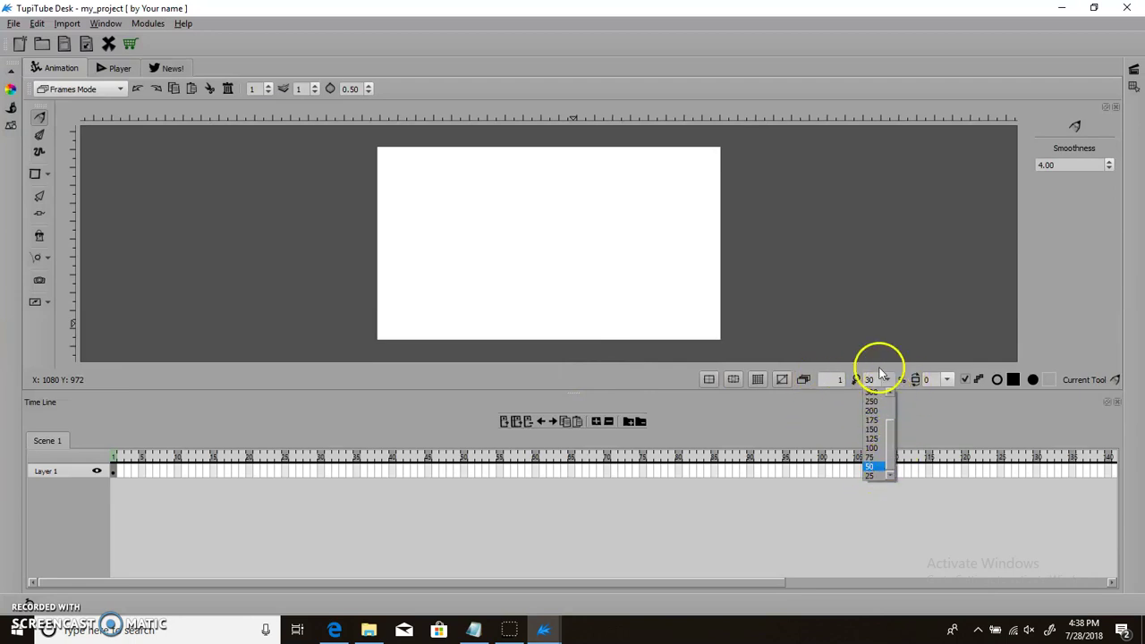
{"action": "left_click", "coordinate": [877, 379]}
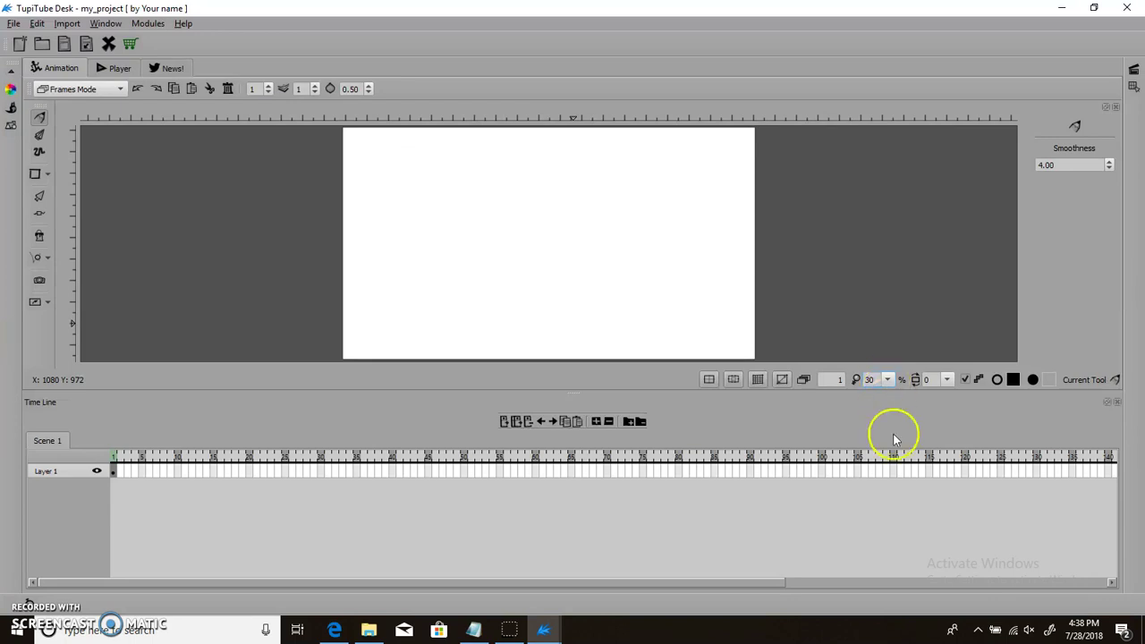
{"action": "mouse_move", "coordinate": [365, 253]}
{"action": "left_mouse_down"}
{"action": "mouse_move", "coordinate": [451, 227]}
{"action": "mouse_move", "coordinate": [681, 194]}
{"action": "mouse_move", "coordinate": [751, 212]}
{"action": "left_mouse_up"}
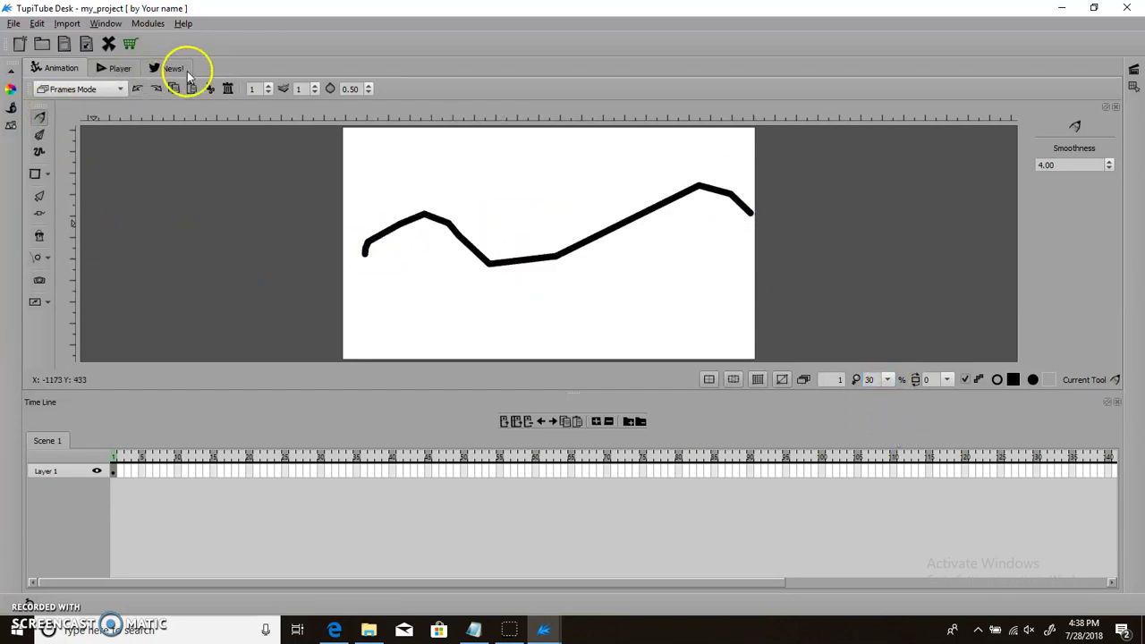
Undo the previous line, check the brush thickness, and draw a long freehand line across the canvas.
{"action": "left_click", "coordinate": [138, 88]}
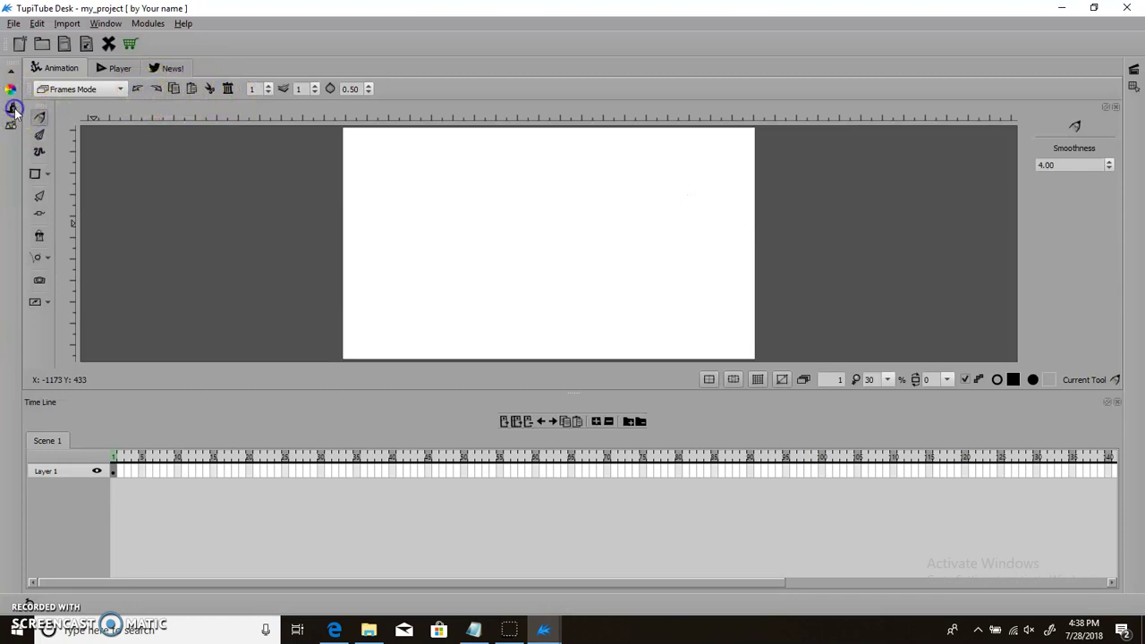
{"action": "left_click", "coordinate": [12, 109]}
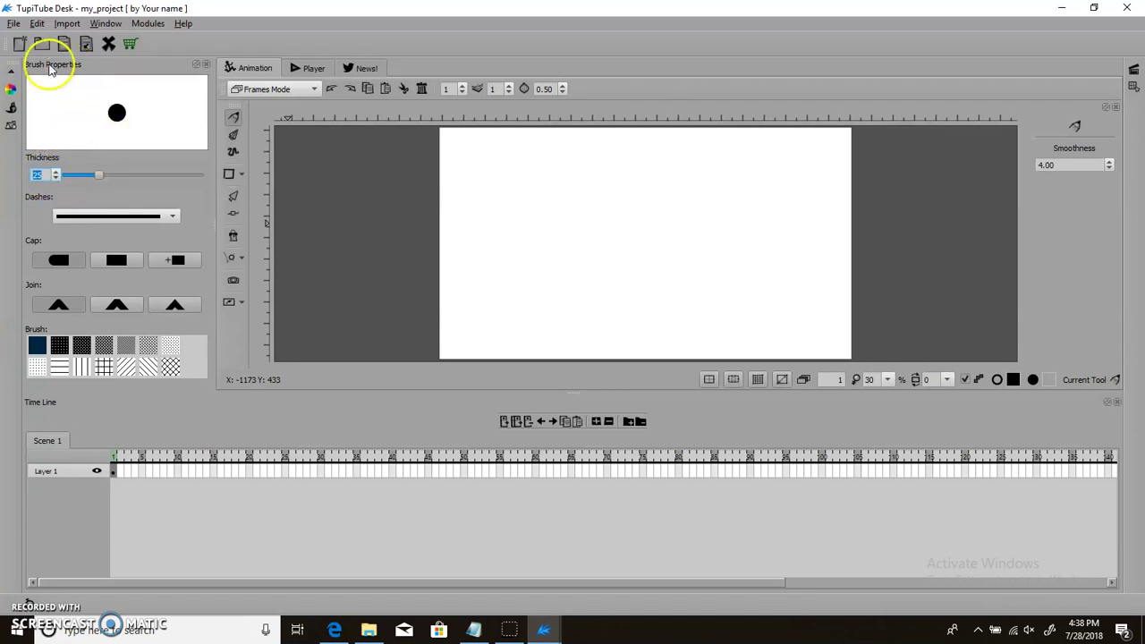
{"action": "left_click", "coordinate": [11, 109]}
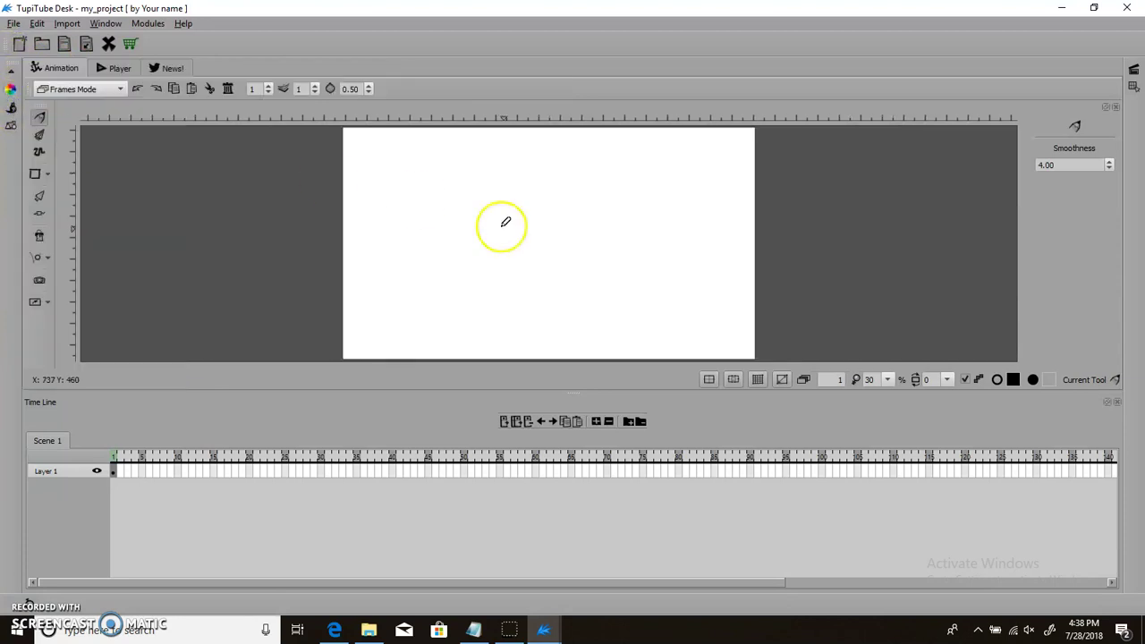
{"action": "mouse_move", "coordinate": [404, 247]}
{"action": "left_mouse_down"}
{"action": "mouse_move", "coordinate": [482, 232]}
{"action": "mouse_move", "coordinate": [691, 248]}
{"action": "left_mouse_up"}
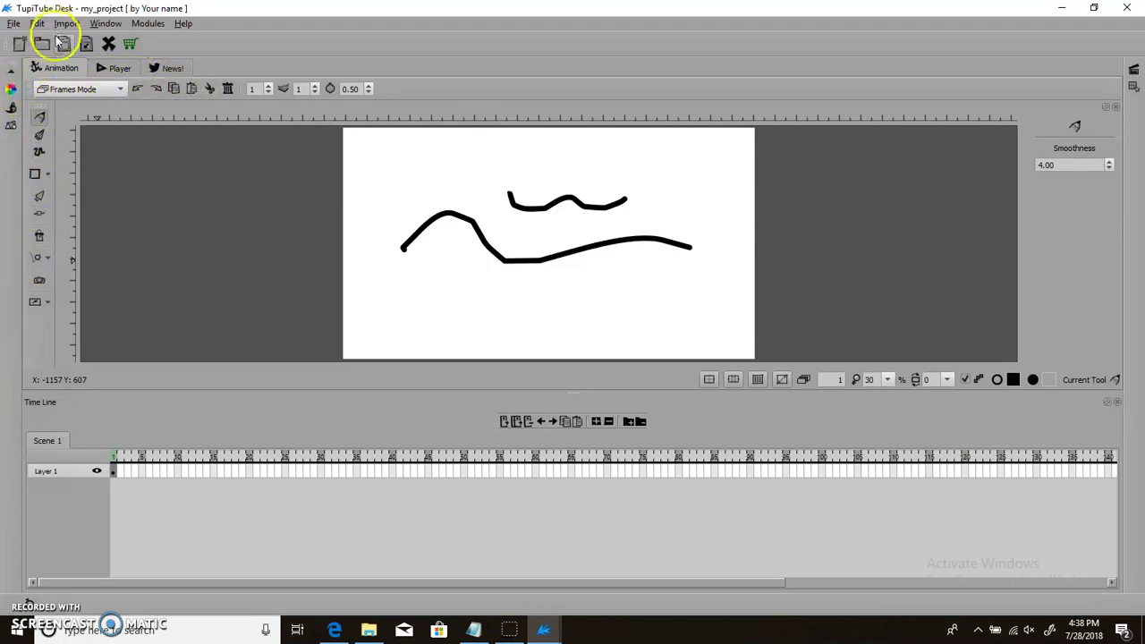
Undo both earlier strokes and draw a new freehand line on frame 1.
{"action": "left_click", "coordinate": [139, 90]}
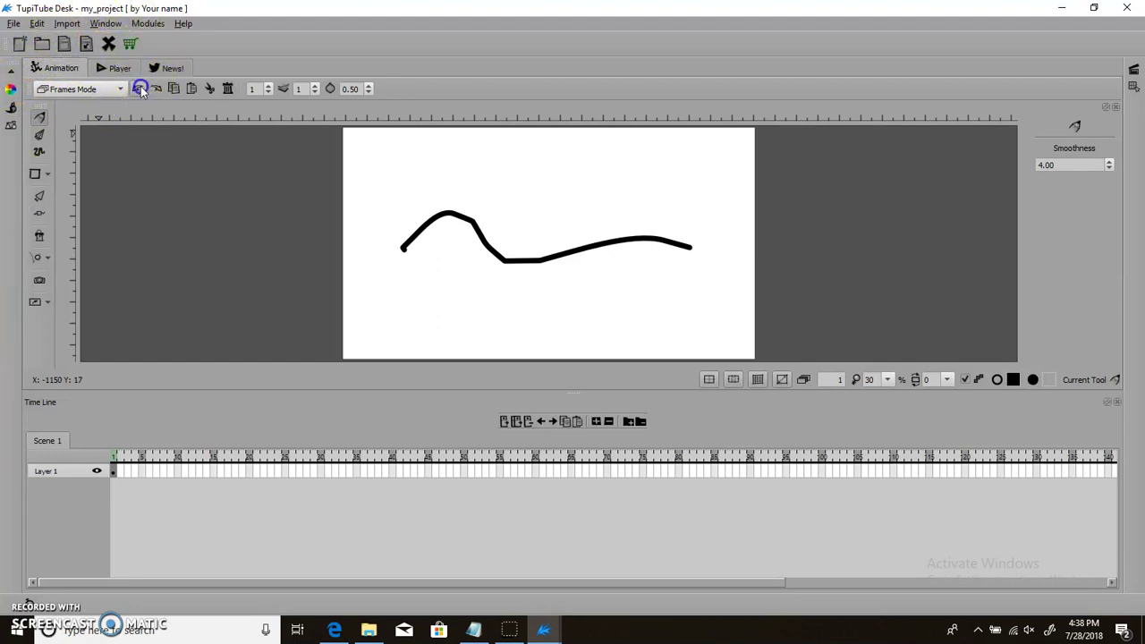
{"action": "left_click", "coordinate": [139, 89]}
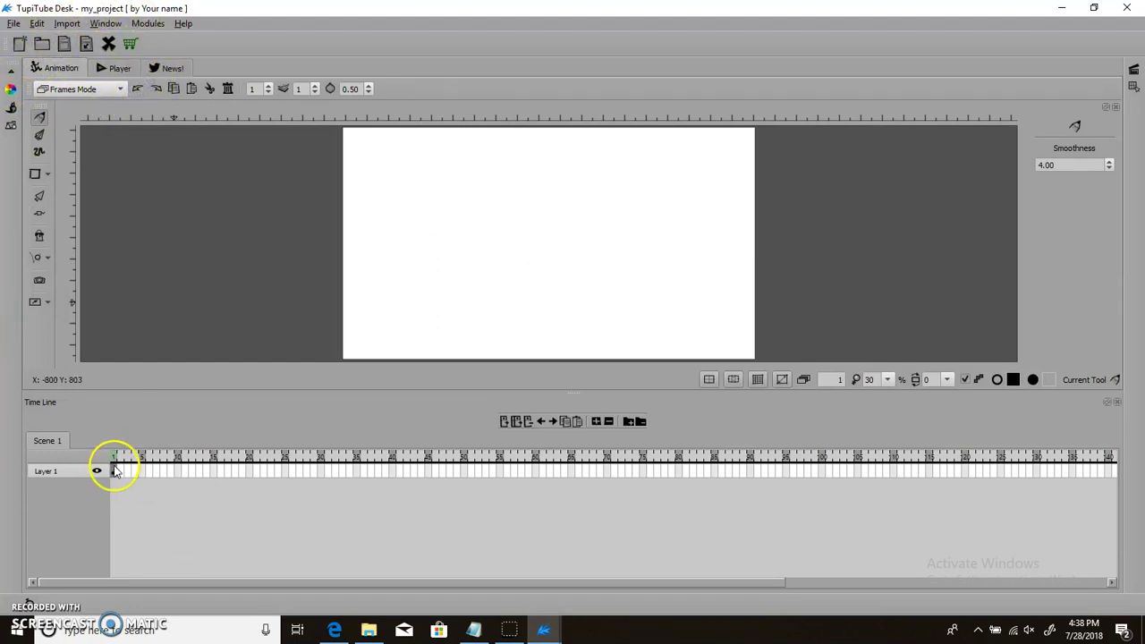
{"action": "mouse_move", "coordinate": [372, 281]}
{"action": "left_mouse_down"}
{"action": "mouse_move", "coordinate": [446, 242]}
{"action": "mouse_move", "coordinate": [580, 245]}
{"action": "mouse_move", "coordinate": [654, 195]}
{"action": "left_mouse_up"}
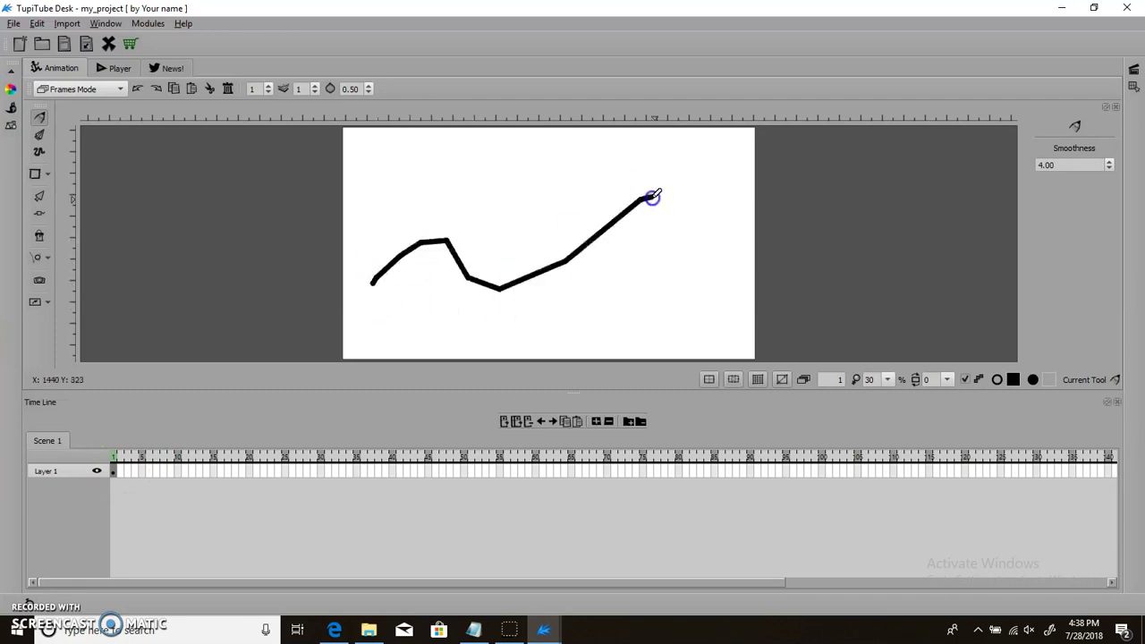
Draw a different line on frame 10, then play the 10-frame, 30 FPS preview.
{"action": "left_click", "coordinate": [179, 471]}
{"action": "mouse_move", "coordinate": [399, 284]}
{"action": "left_mouse_down"}
{"action": "mouse_move", "coordinate": [567, 317]}
{"action": "mouse_move", "coordinate": [721, 257]}
{"action": "left_mouse_up"}
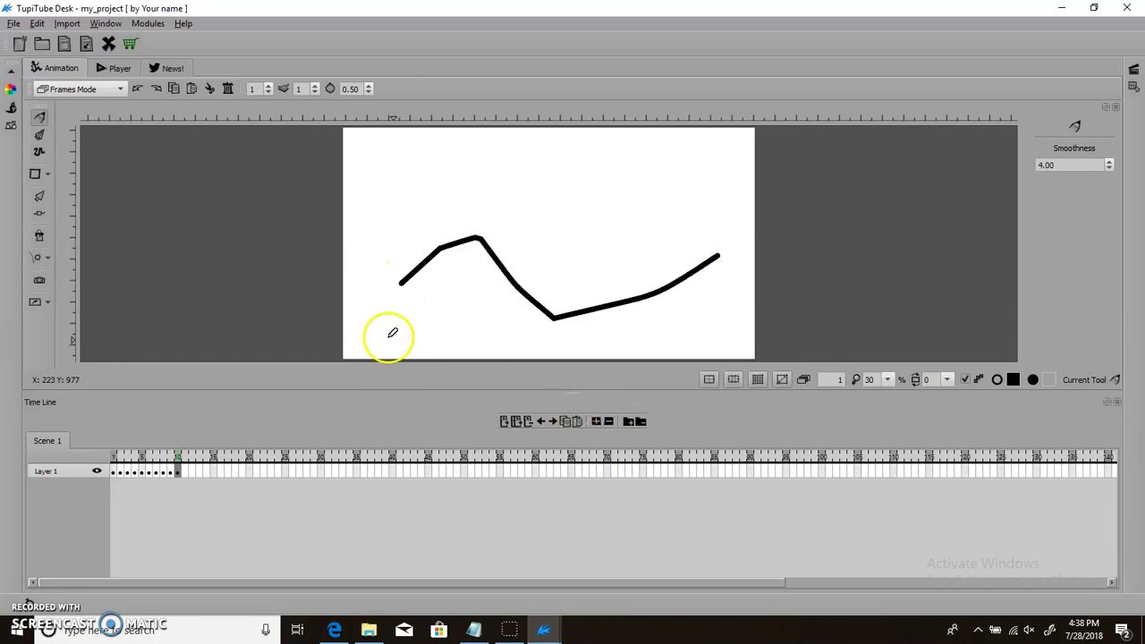
{"action": "left_click", "coordinate": [116, 68]}
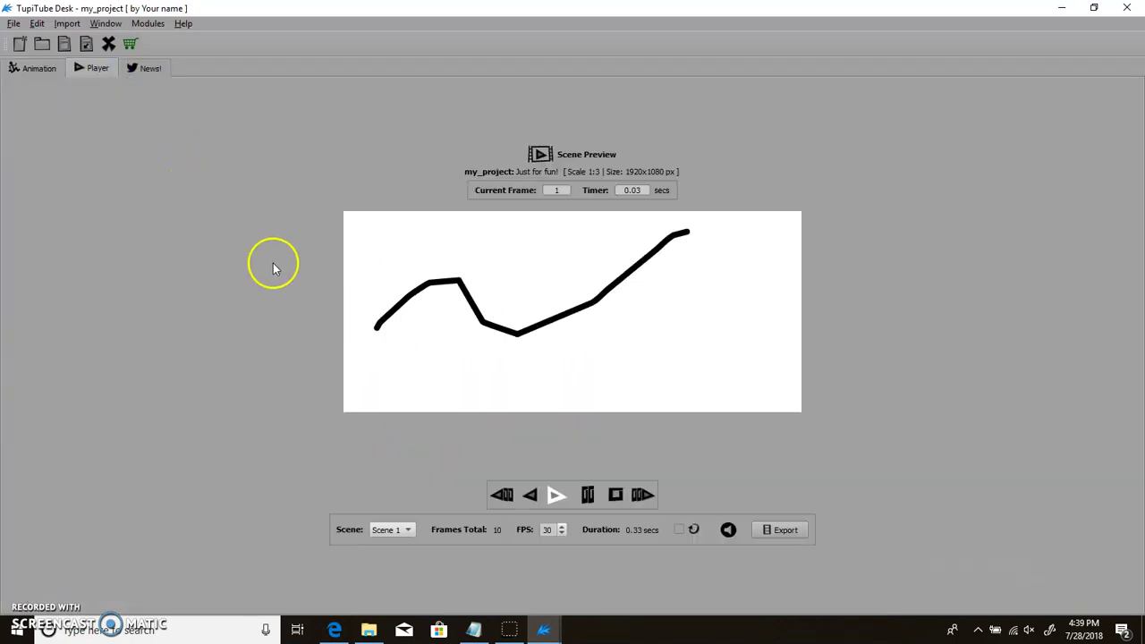
{"action": "left_click", "coordinate": [556, 493]}
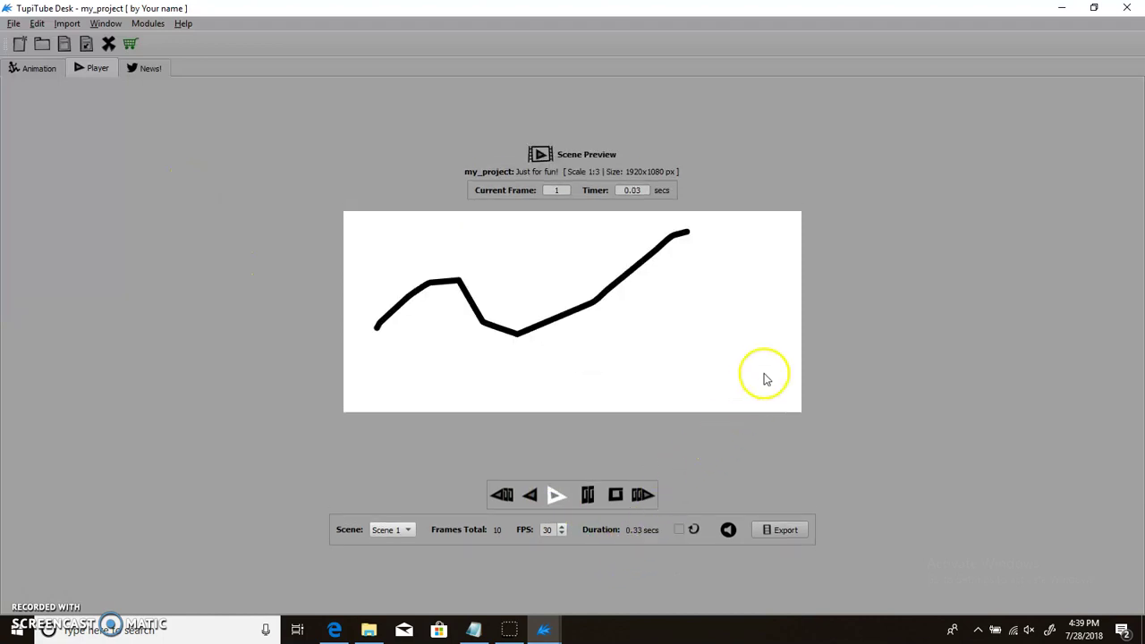
Remove frames 1 to 10 of Layer 1 and draw a freehand line across the lower canvas.
{"action": "left_click", "coordinate": [38, 68]}
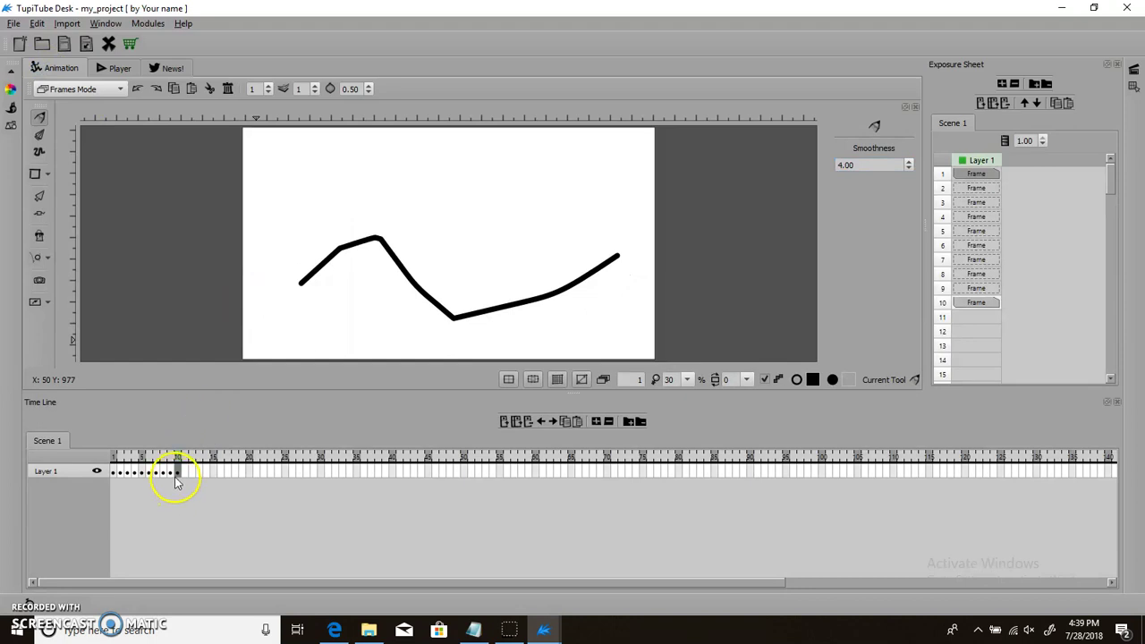
{"action": "left_click_drag", "start_coordinate": [175, 473], "coordinate": [111, 472]}
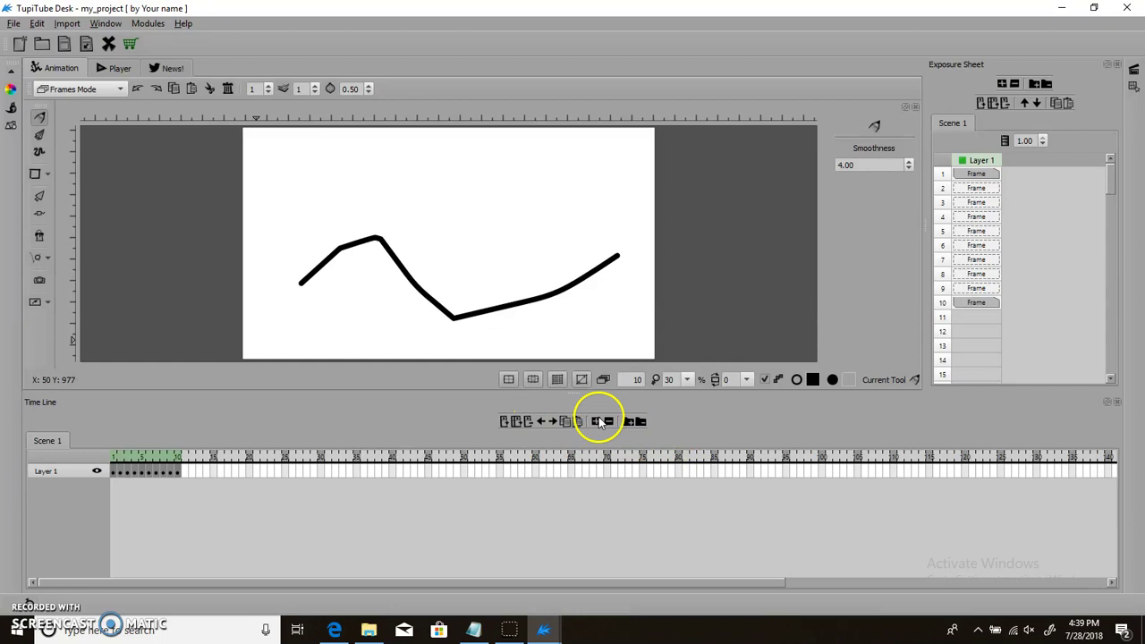
{"action": "left_click", "coordinate": [528, 421]}
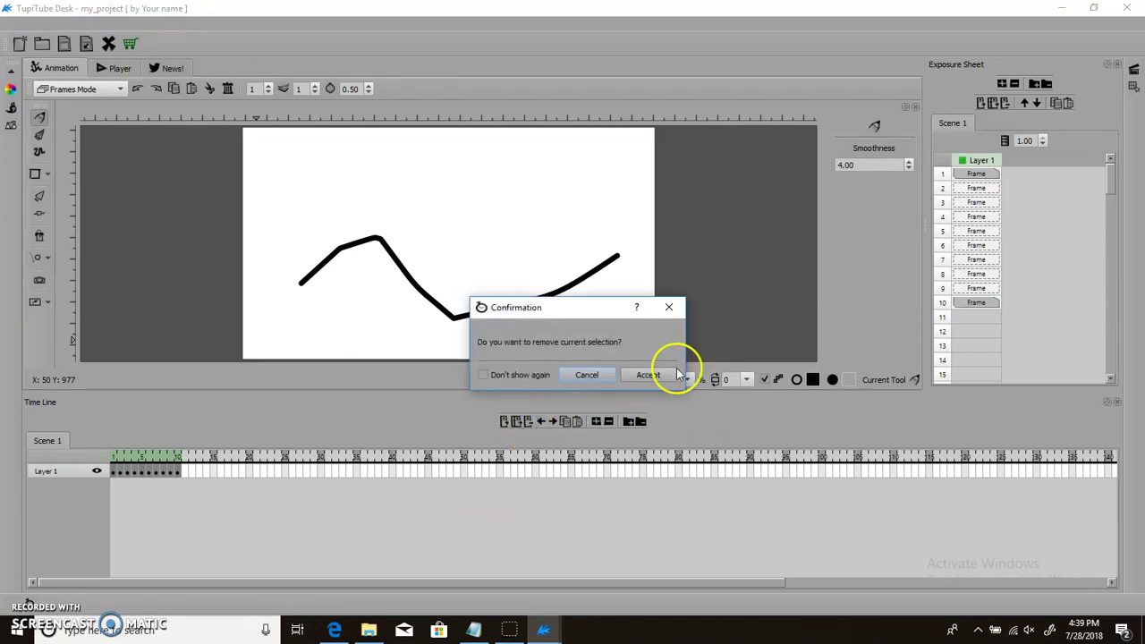
{"action": "left_click", "coordinate": [648, 374]}
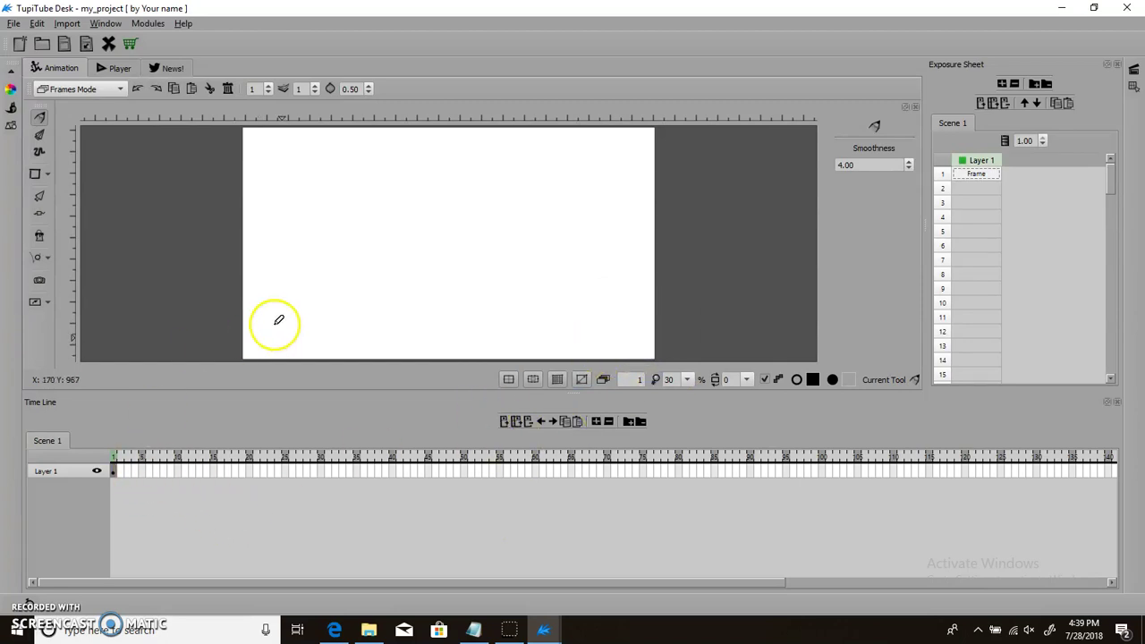
{"action": "mouse_move", "coordinate": [283, 278]}
{"action": "left_mouse_down"}
{"action": "mouse_move", "coordinate": [337, 226]}
{"action": "mouse_move", "coordinate": [495, 251]}
{"action": "mouse_move", "coordinate": [329, 314]}
{"action": "mouse_move", "coordinate": [507, 273]}
{"action": "left_mouse_up"}
Extend Layer 1 to 20 frames, remove frames 17 to 20, and draw a new line on frame 1.
{"action": "left_click", "coordinate": [249, 467]}
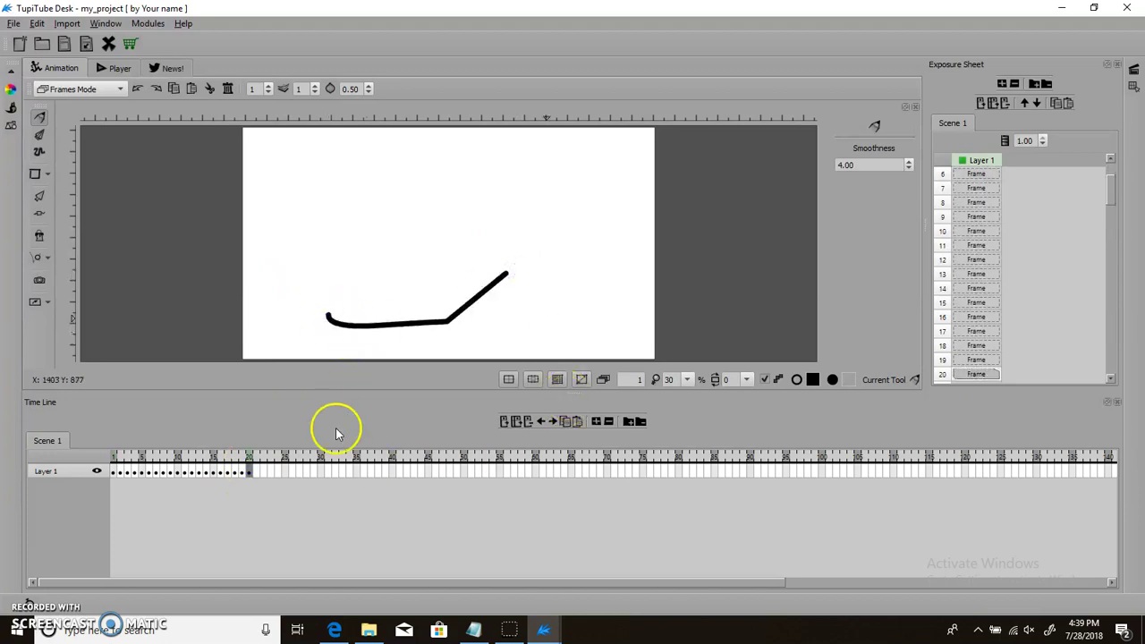
{"action": "left_click_drag", "start_coordinate": [249, 473], "coordinate": [225, 471]}
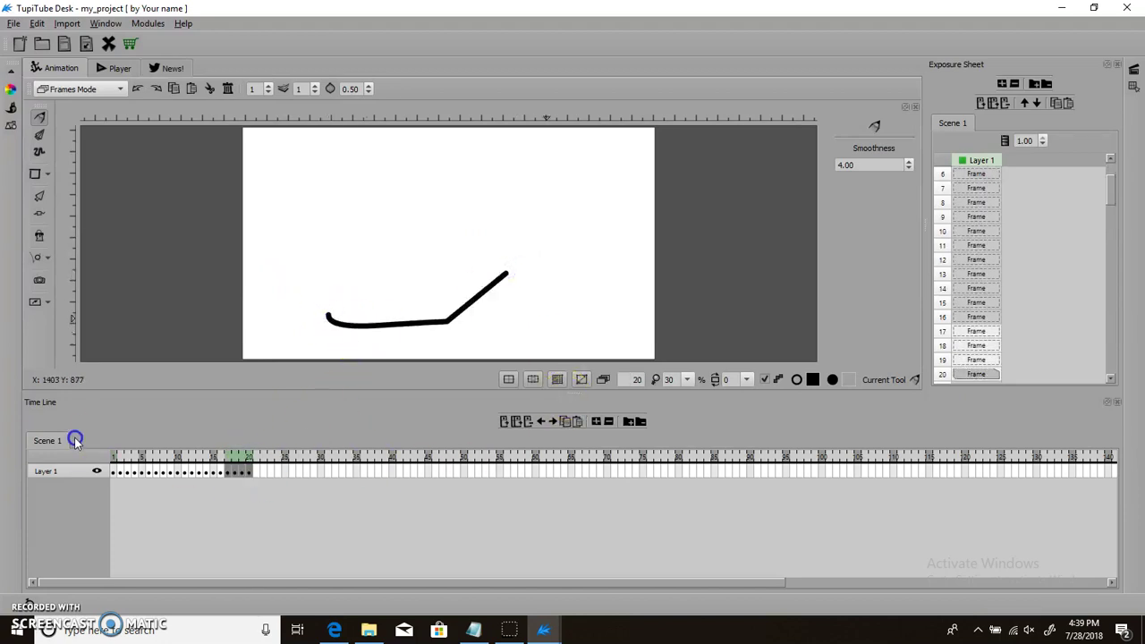
{"action": "left_click", "coordinate": [123, 474], "text": "shift"}
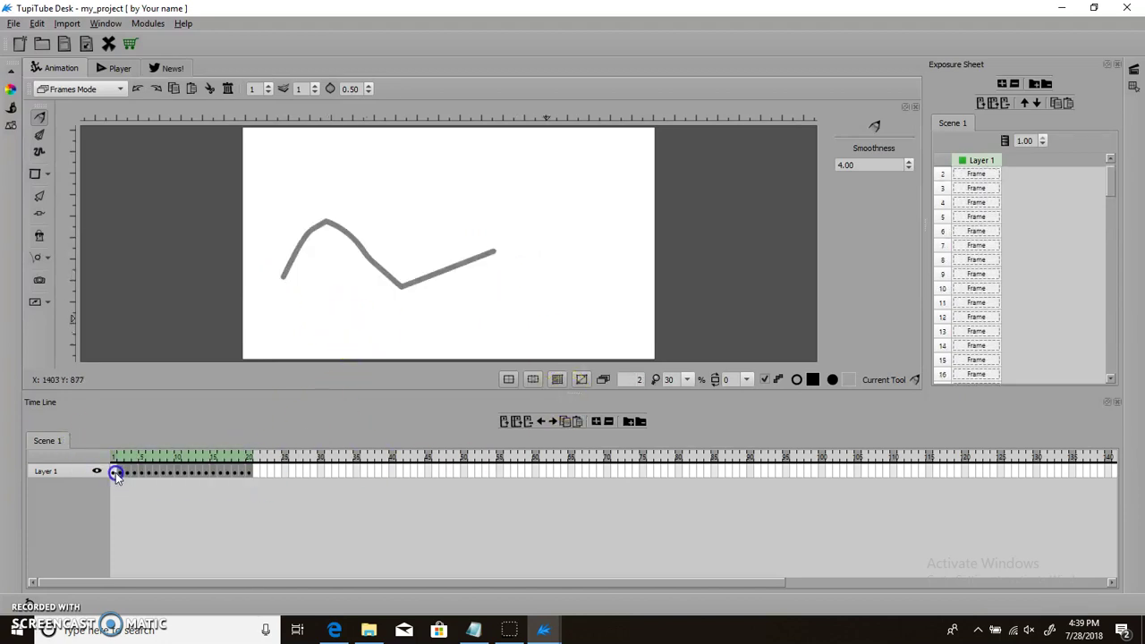
{"action": "left_click", "coordinate": [527, 424]}
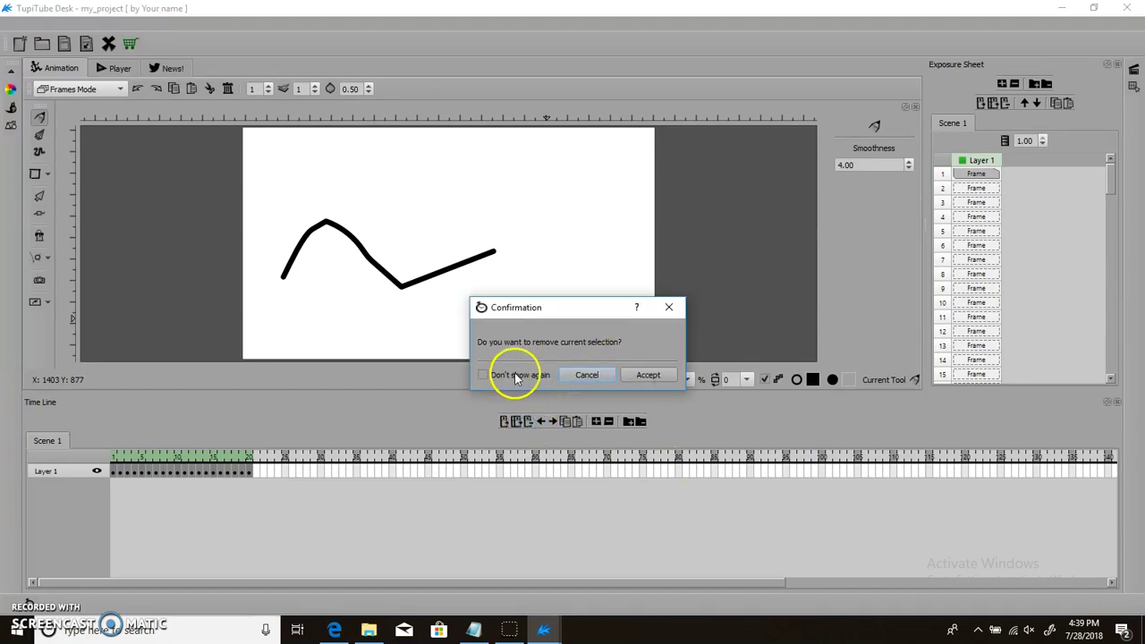
{"action": "left_click", "coordinate": [653, 375]}
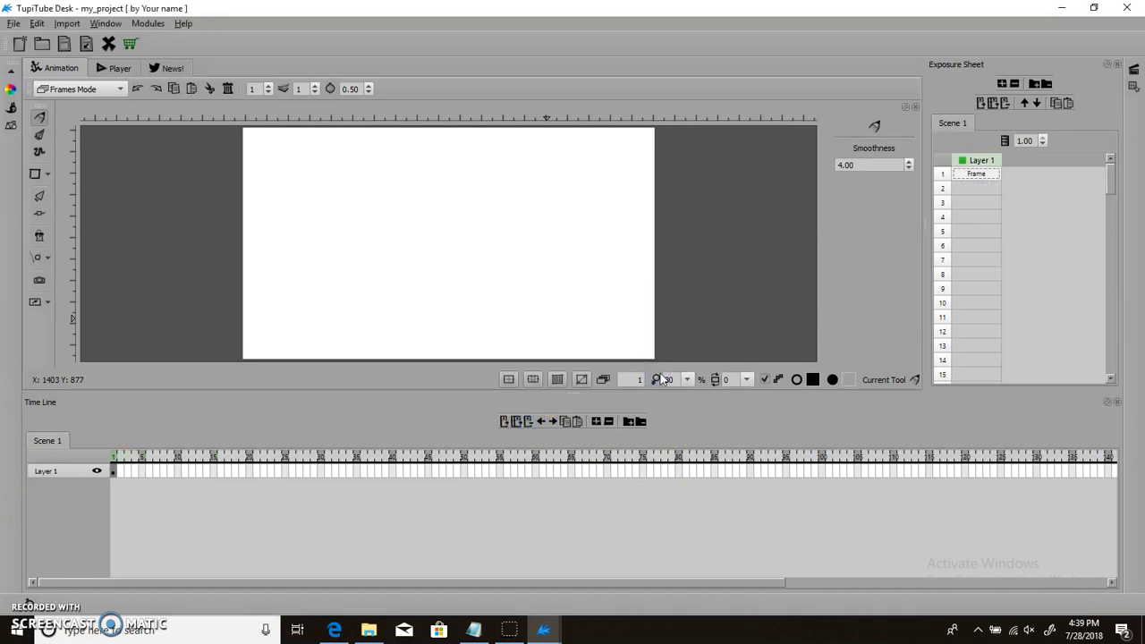
{"action": "mouse_move", "coordinate": [284, 335]}
{"action": "left_mouse_down"}
{"action": "mouse_move", "coordinate": [321, 310]}
{"action": "mouse_move", "coordinate": [423, 327]}
{"action": "mouse_move", "coordinate": [508, 305]}
{"action": "left_mouse_up"}
Extend Layer 1 to about 26 frames with a new line, select frames 3 to 26, and return to frame 1.
{"action": "left_click", "coordinate": [291, 466]}
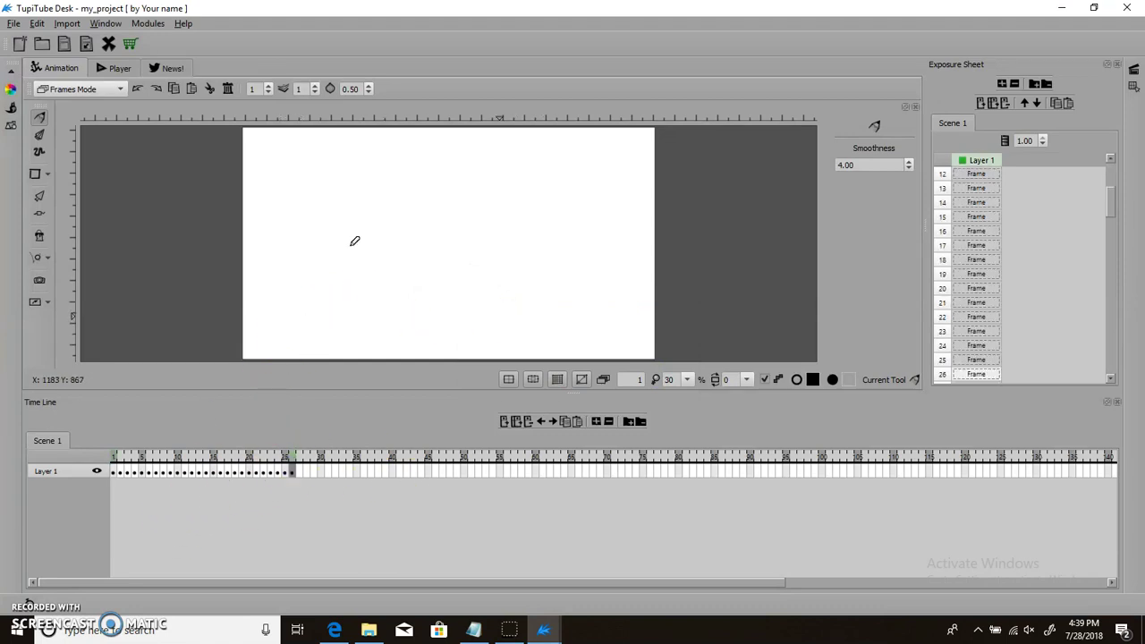
{"action": "mouse_move", "coordinate": [281, 253]}
{"action": "left_mouse_down"}
{"action": "mouse_move", "coordinate": [357, 219]}
{"action": "mouse_move", "coordinate": [543, 225]}
{"action": "left_mouse_up"}
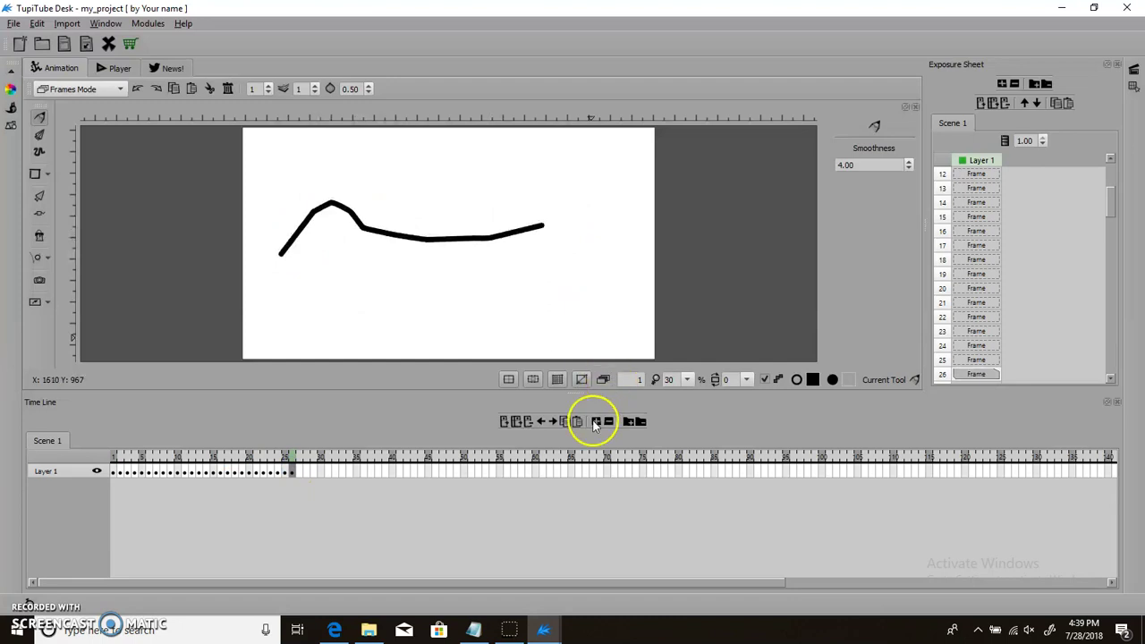
{"action": "left_click_drag", "start_coordinate": [286, 476], "coordinate": [73, 483]}
{"action": "left_click", "coordinate": [117, 473]}
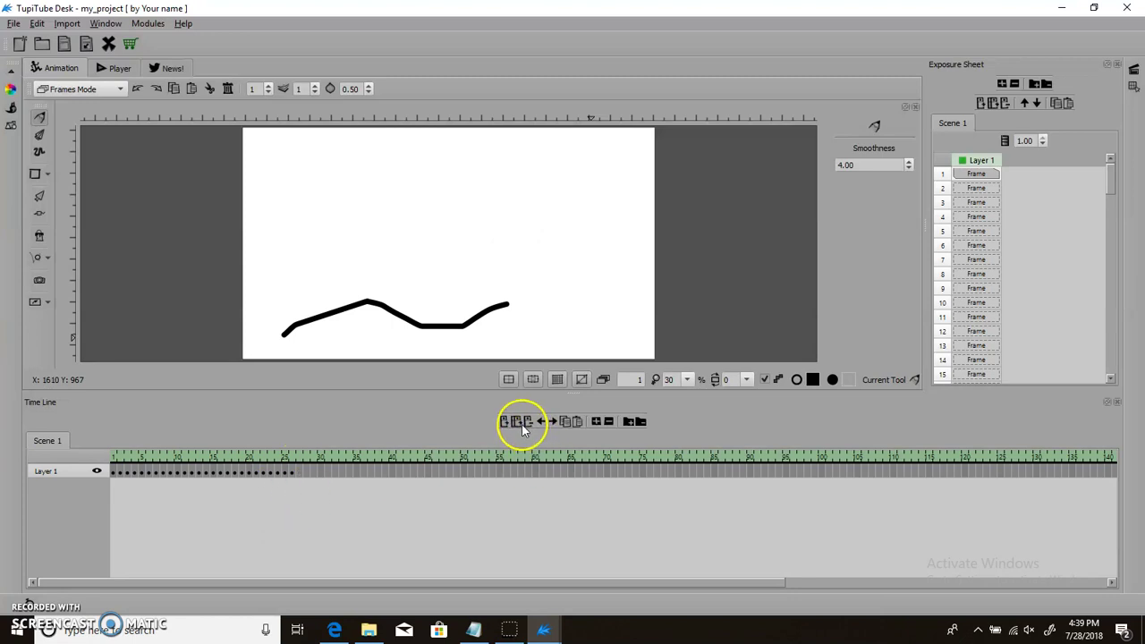
{"action": "left_click", "coordinate": [375, 569]}
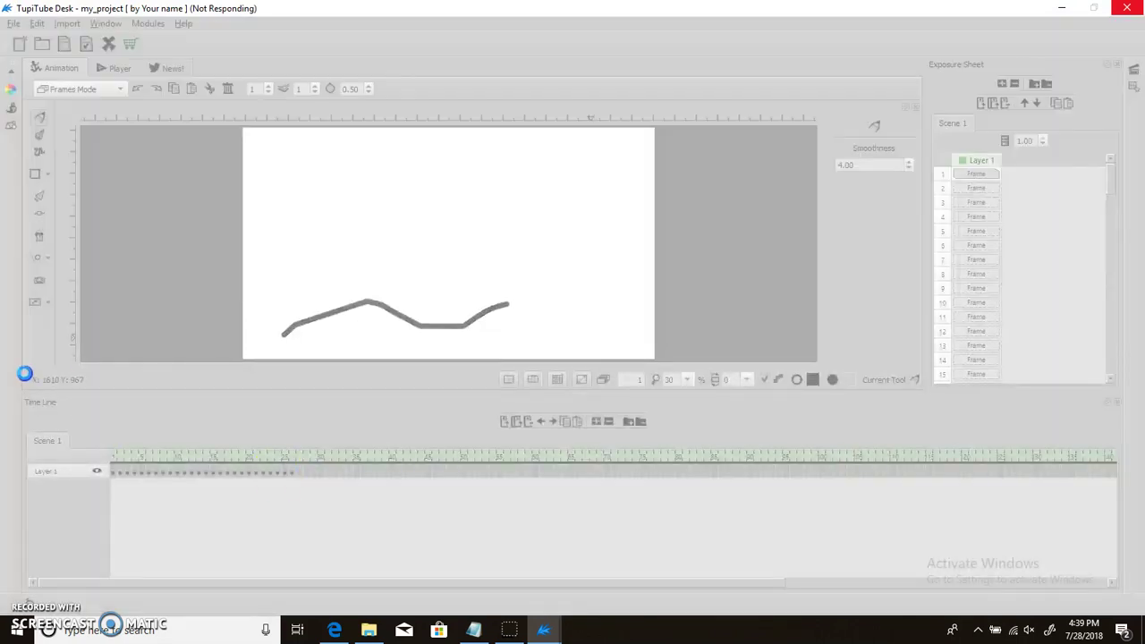
Dismiss Tip of the Day, force-close the frozen my_project window, and dismiss the problem report.
{"action": "left_click", "coordinate": [208, 527]}
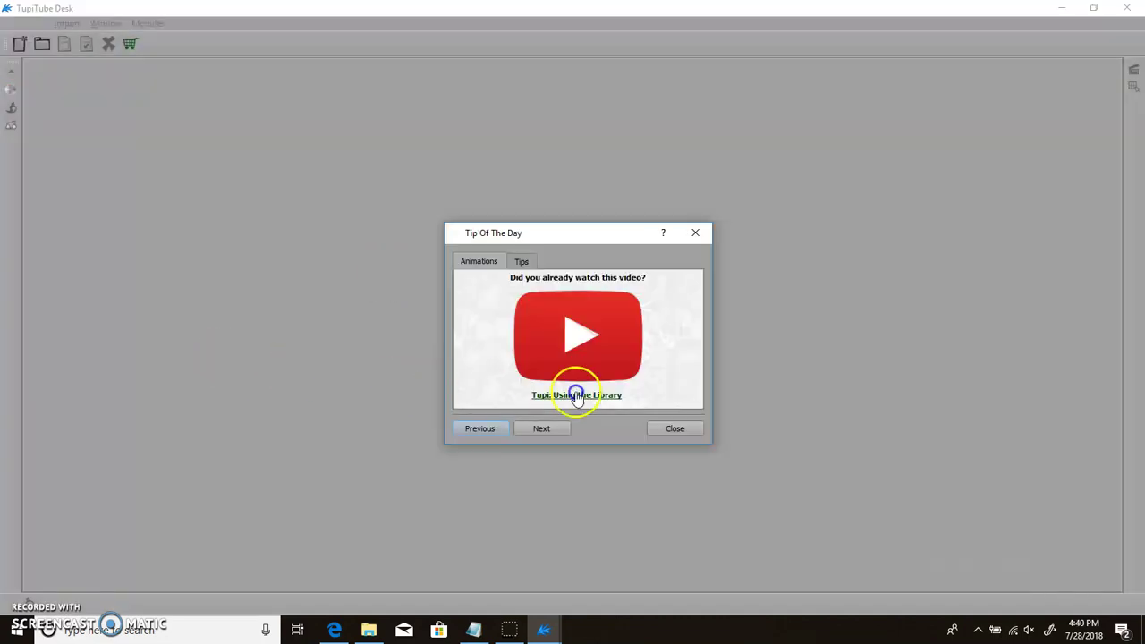
{"action": "left_click", "coordinate": [679, 430]}
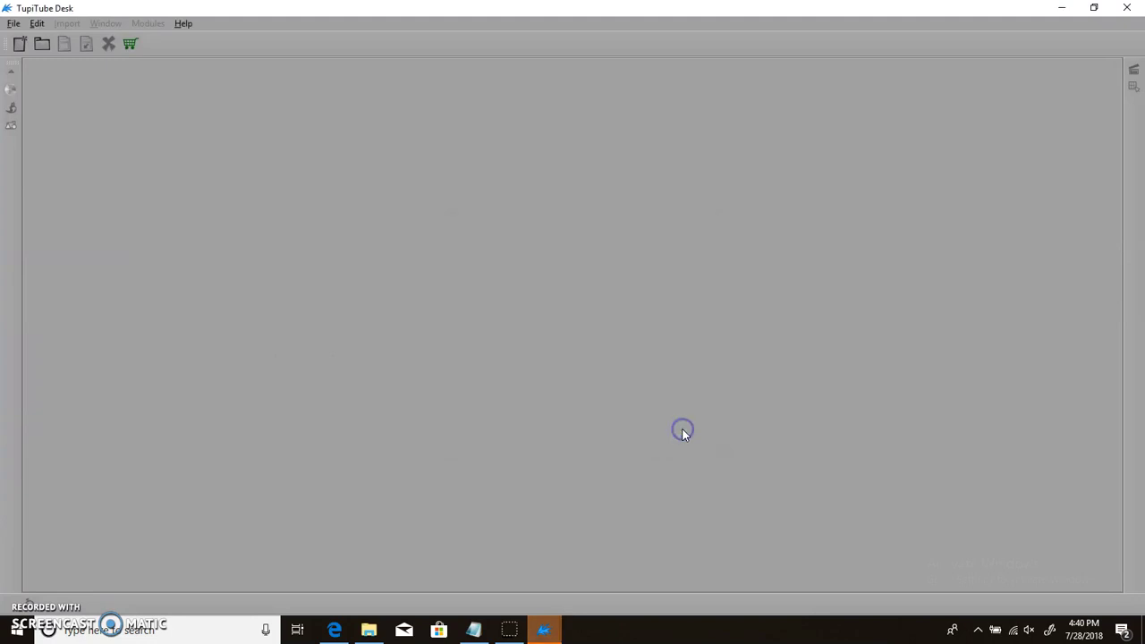
{"action": "left_click", "coordinate": [541, 631]}
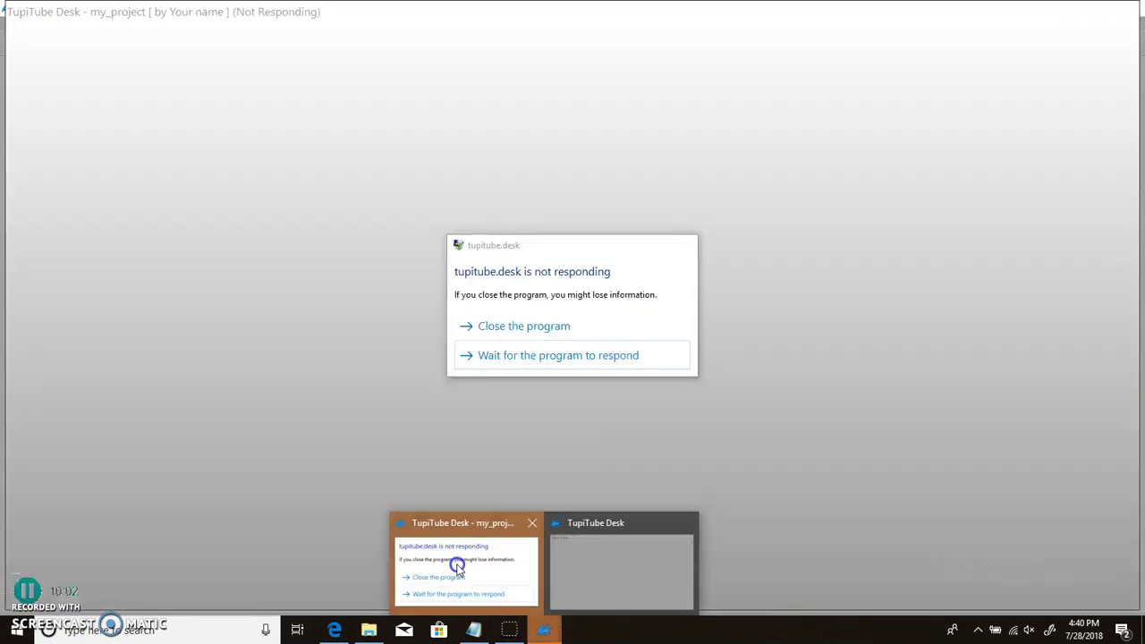
{"action": "left_click", "coordinate": [460, 567]}
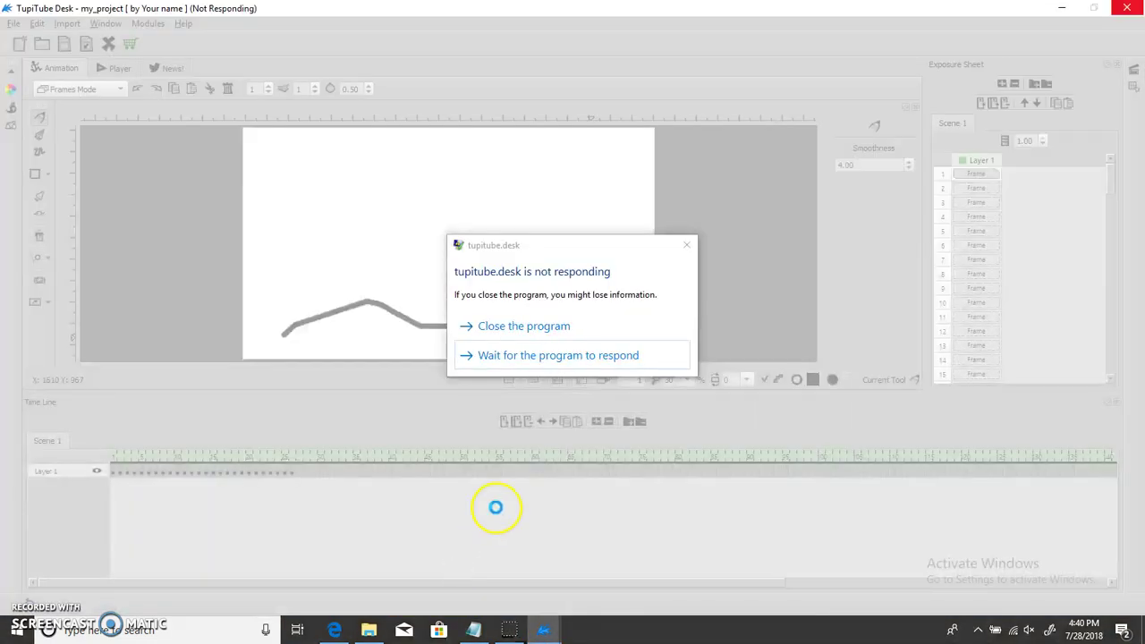
{"action": "left_click", "coordinate": [581, 330]}
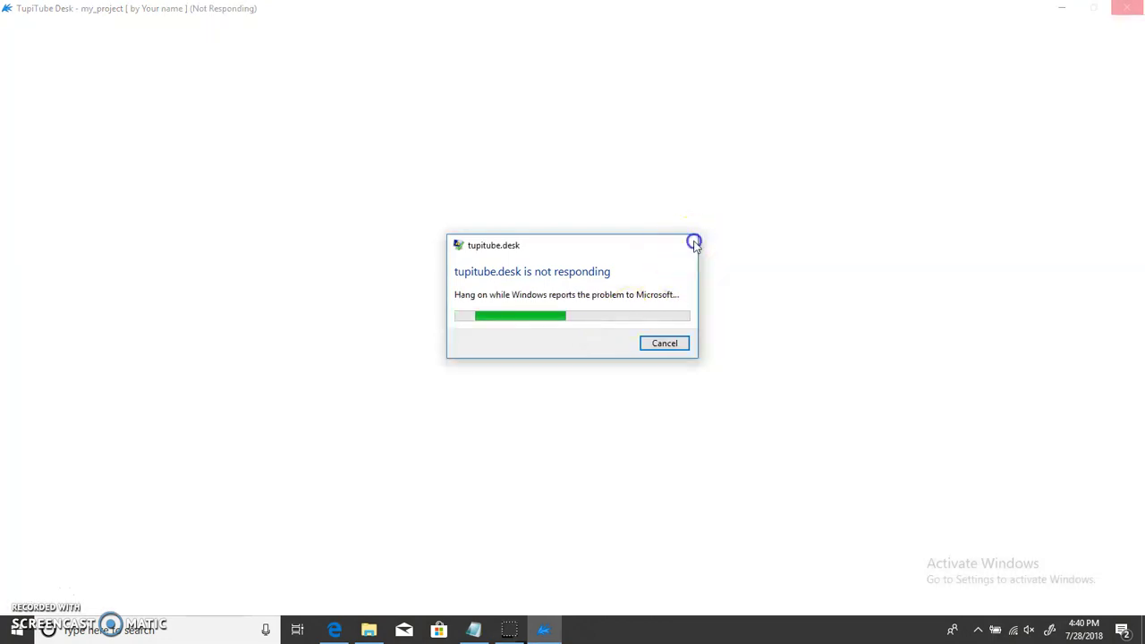
{"action": "left_click", "coordinate": [686, 244]}
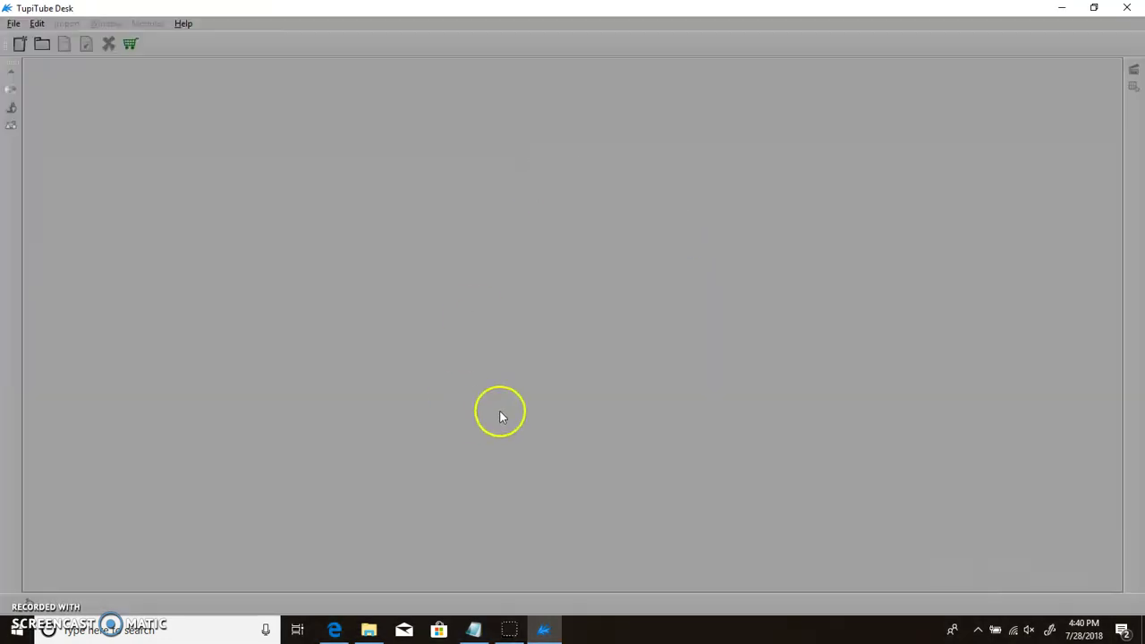
Start a new 1920×1080 project named my_project with FPS raised to 30.
{"action": "left_click", "coordinate": [13, 22]}
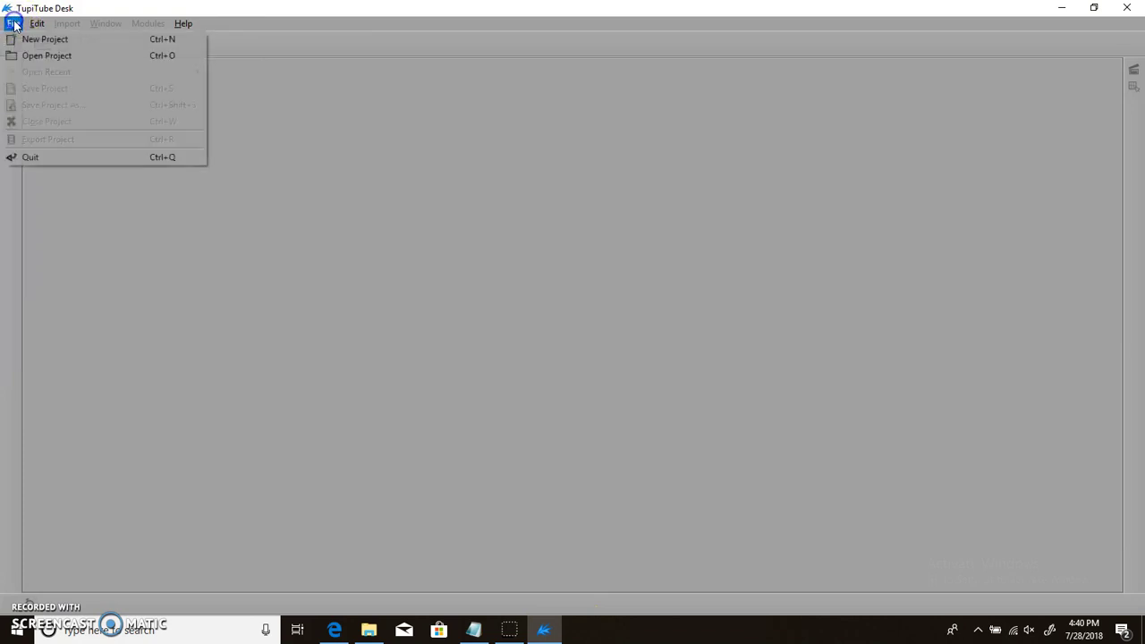
{"action": "left_click", "coordinate": [41, 40]}
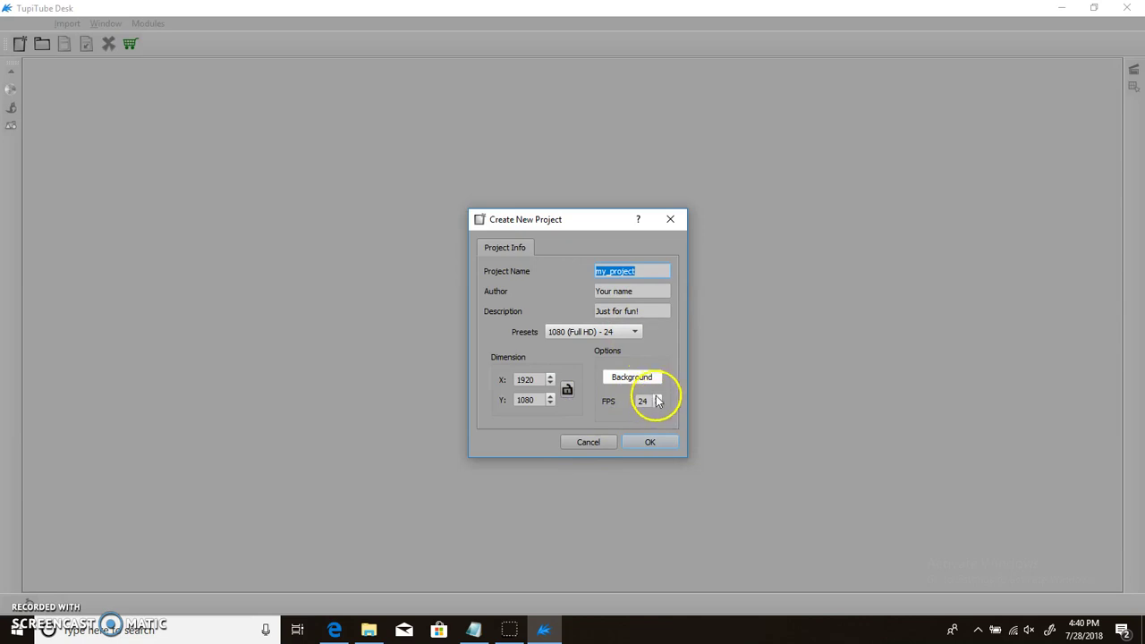
{"action": "left_click", "coordinate": [656, 397]}
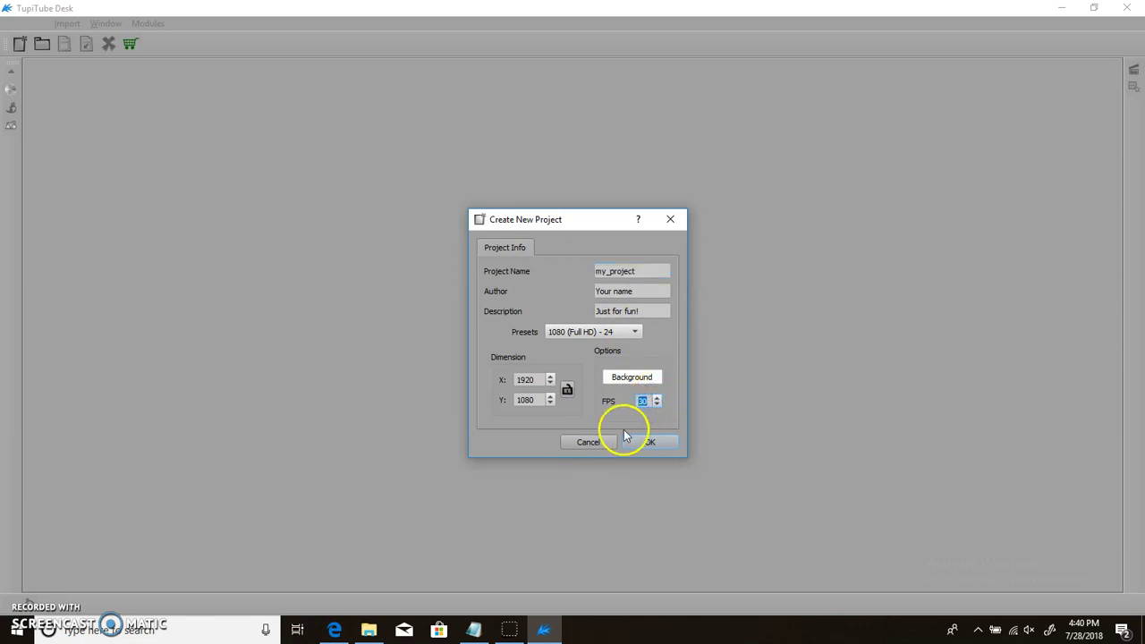
{"action": "left_click", "coordinate": [626, 421]}
{"action": "left_click", "coordinate": [636, 445]}
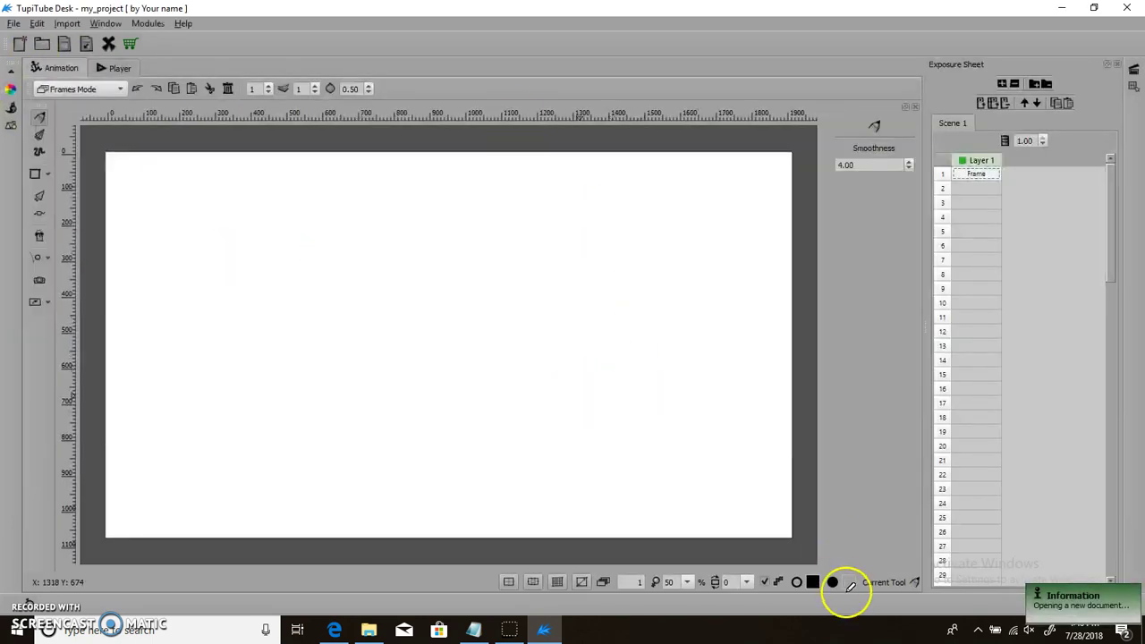
Close the Exposure Sheet and tool properties panels and set the canvas zoom to 30%.
{"action": "left_click", "coordinate": [32, 609]}
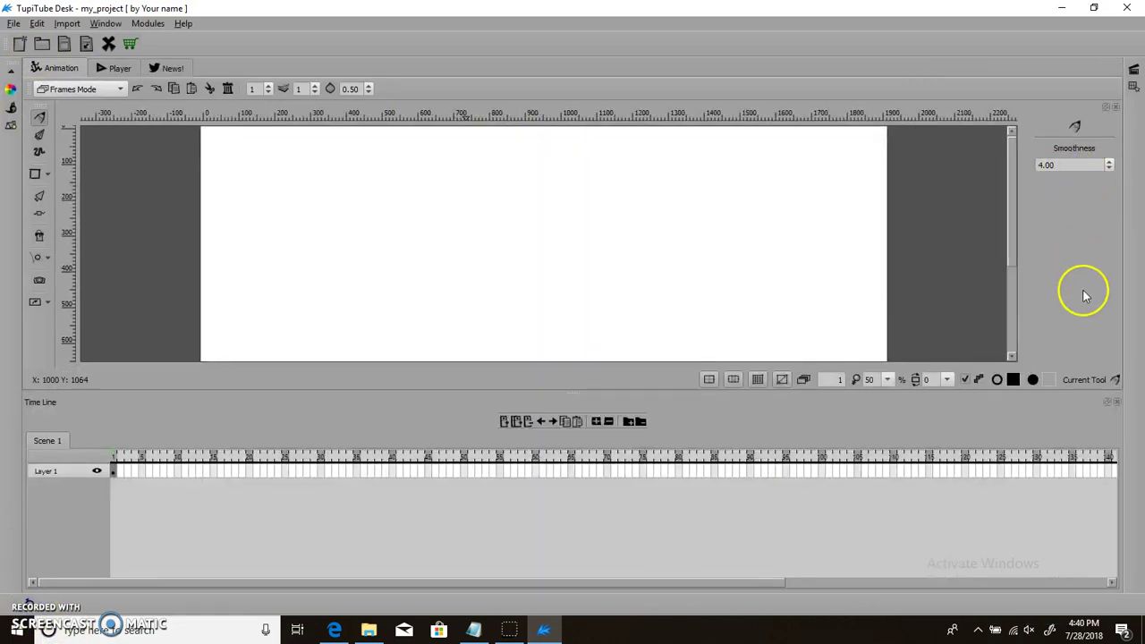
{"action": "left_click", "coordinate": [1117, 108]}
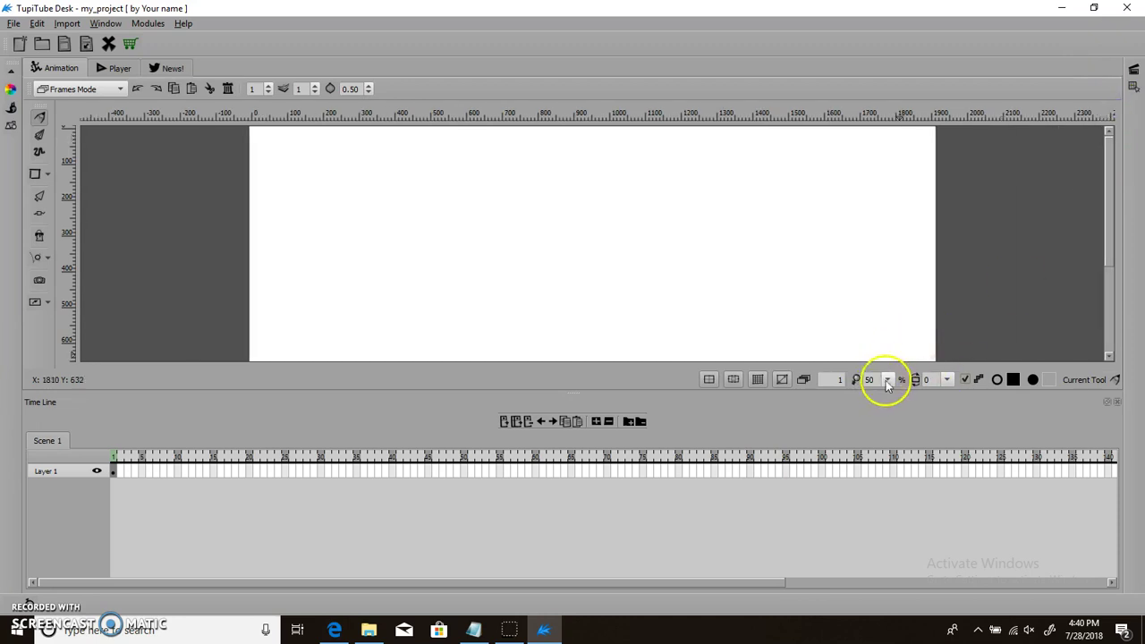
{"action": "type", "text": "30"}
{"action": "key", "text": "Return"}
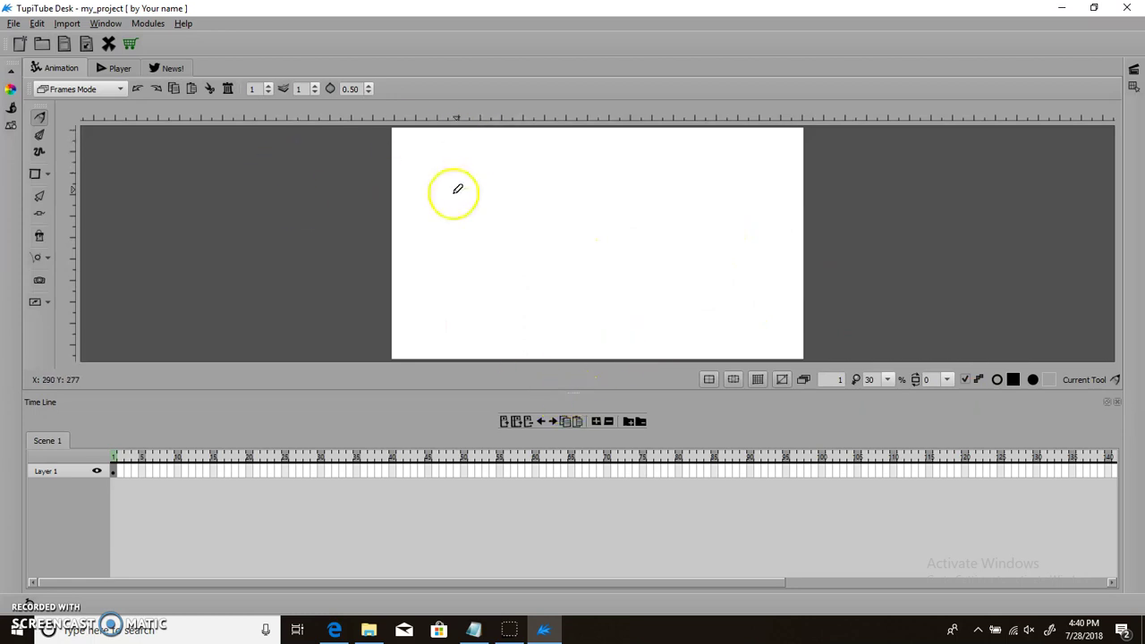
Replace the freehand head circle with a thick black ellipse near the page's left.
{"action": "left_click", "coordinate": [473, 230]}
{"action": "mouse_move", "coordinate": [445, 241]}
{"action": "left_mouse_down"}
{"action": "mouse_move", "coordinate": [456, 272]}
{"action": "mouse_move", "coordinate": [487, 267]}
{"action": "left_mouse_up"}
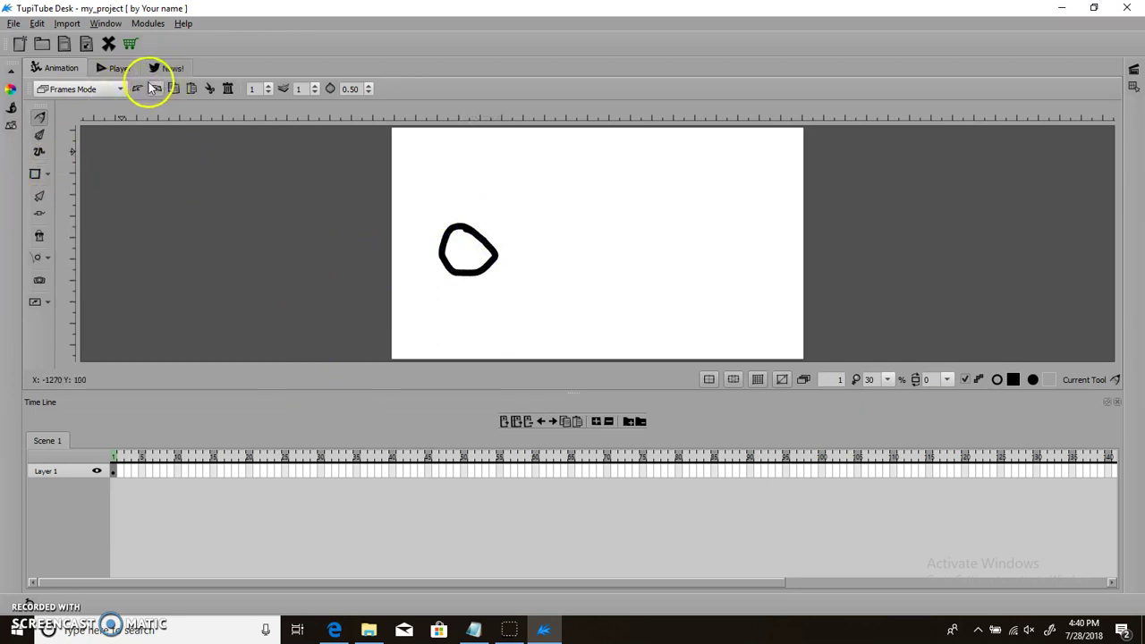
{"action": "left_click", "coordinate": [139, 87]}
{"action": "left_click", "coordinate": [47, 177]}
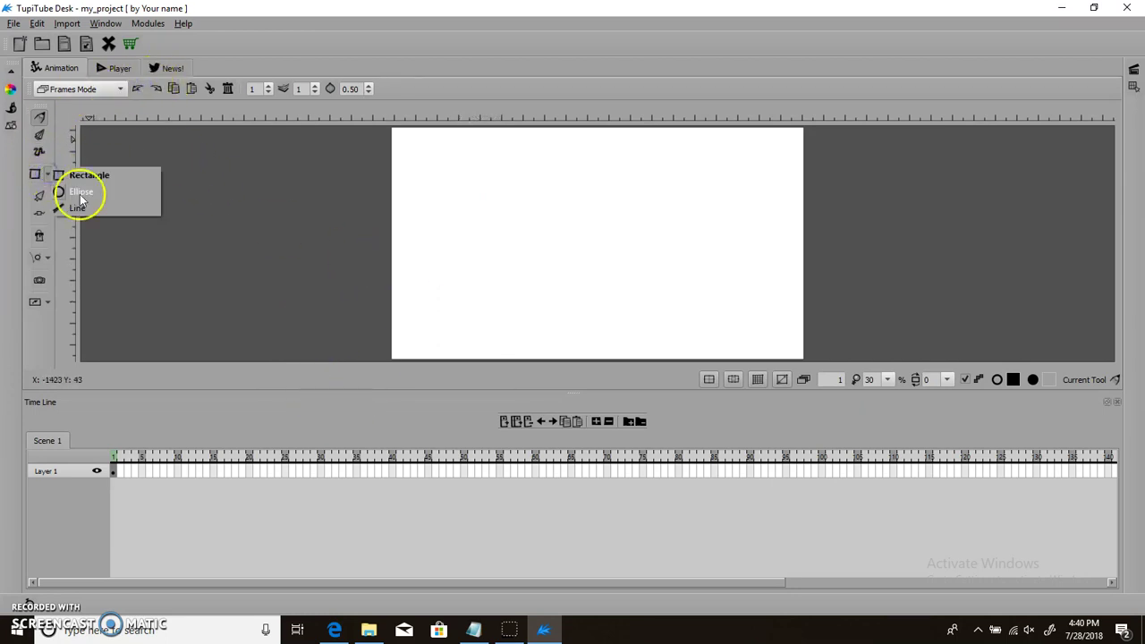
{"action": "left_click", "coordinate": [84, 197]}
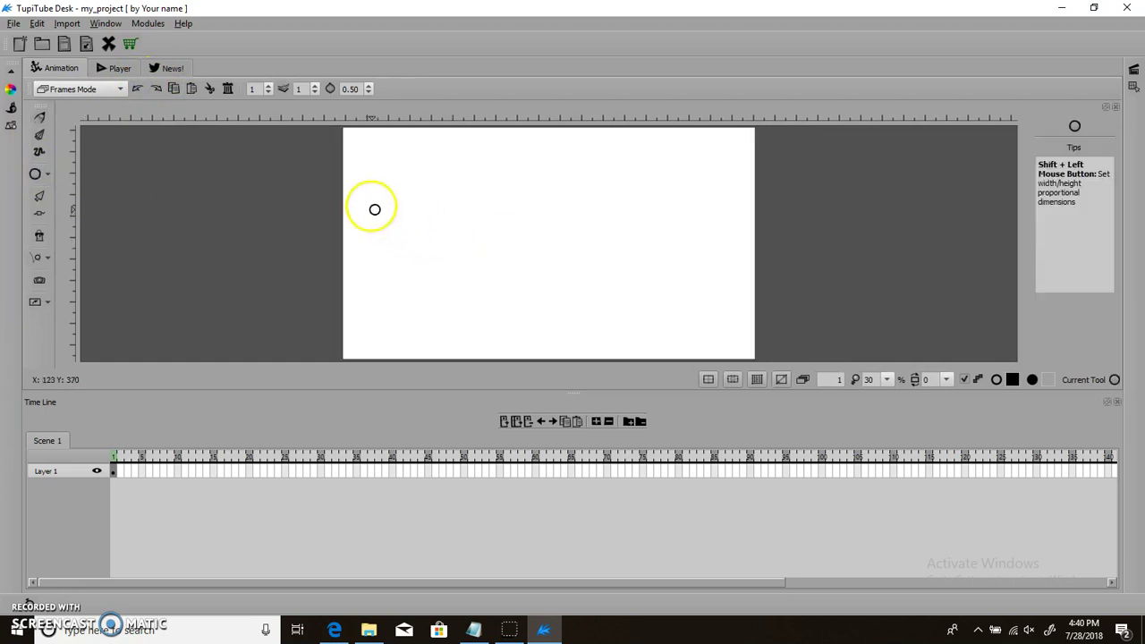
{"action": "left_click_drag", "start_coordinate": [363, 196], "coordinate": [445, 276]}
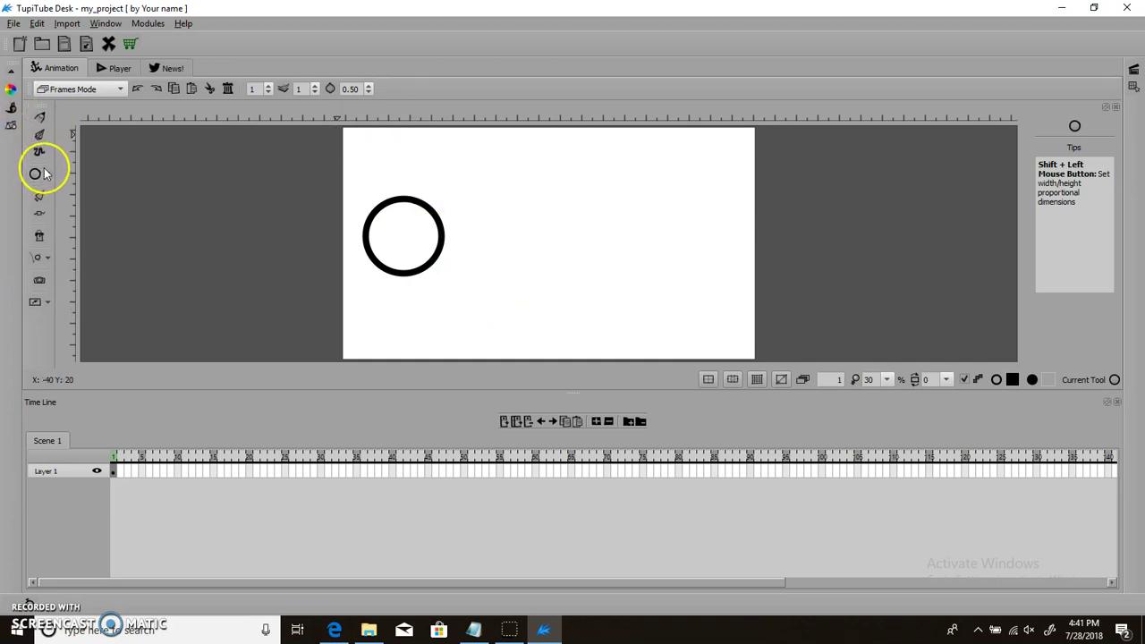
Sketch the body under the head with the Pencil, undoing failed attempts until a short outline remains.
{"action": "left_click", "coordinate": [39, 117]}
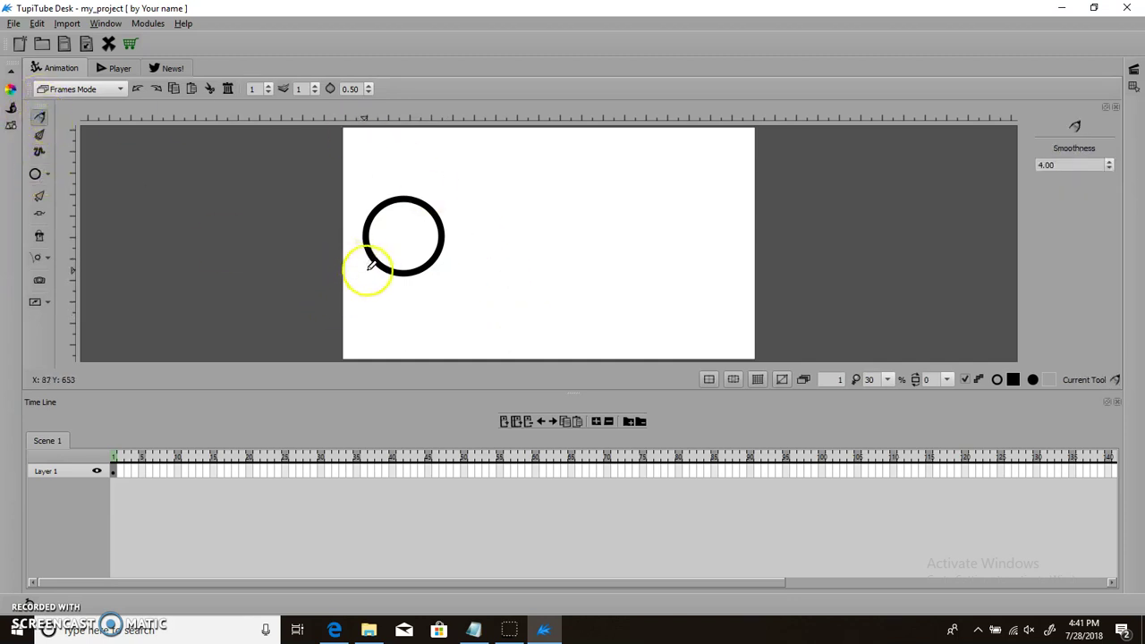
{"action": "mouse_move", "coordinate": [382, 262]}
{"action": "left_mouse_down"}
{"action": "mouse_move", "coordinate": [386, 301]}
{"action": "mouse_move", "coordinate": [419, 300]}
{"action": "mouse_move", "coordinate": [419, 268]}
{"action": "left_mouse_up"}
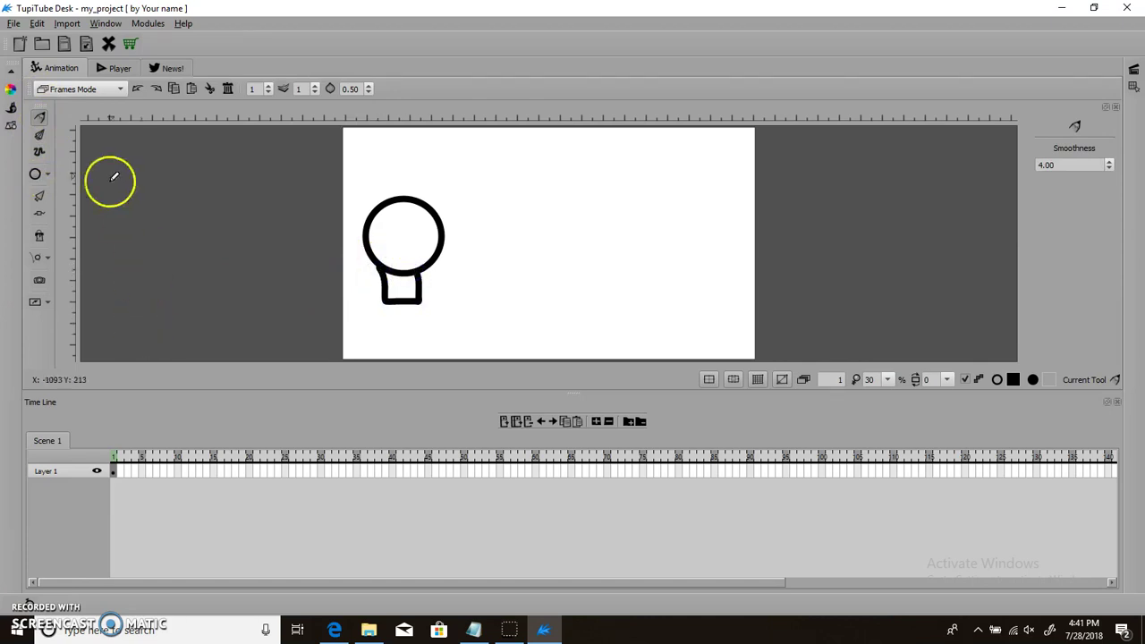
{"action": "left_click", "coordinate": [139, 87]}
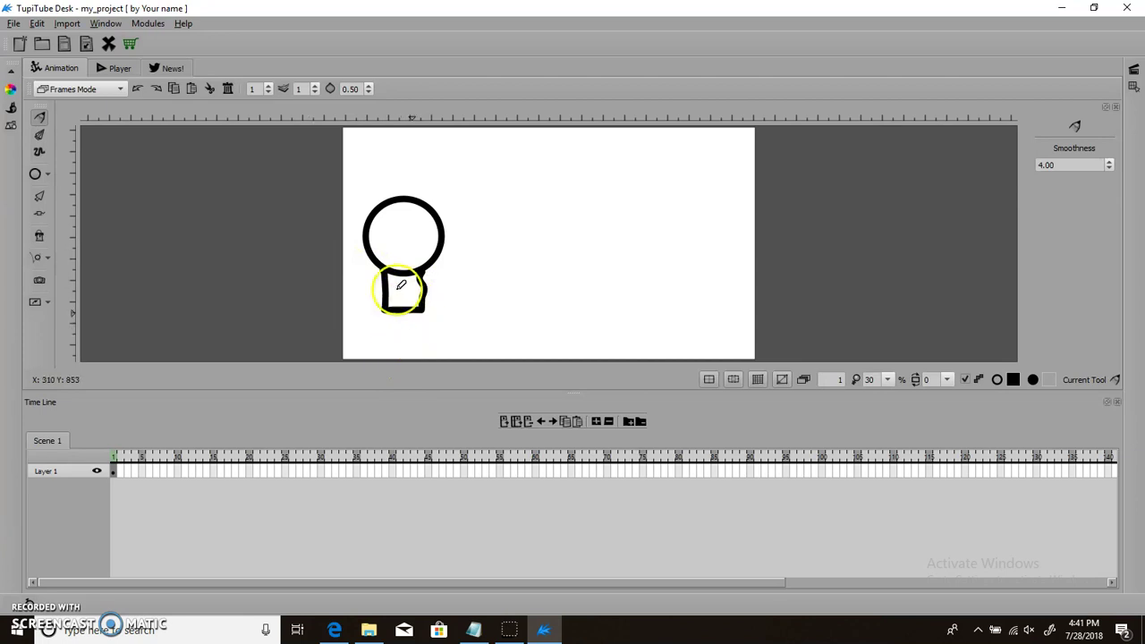
{"action": "key", "text": "ctrl+z"}
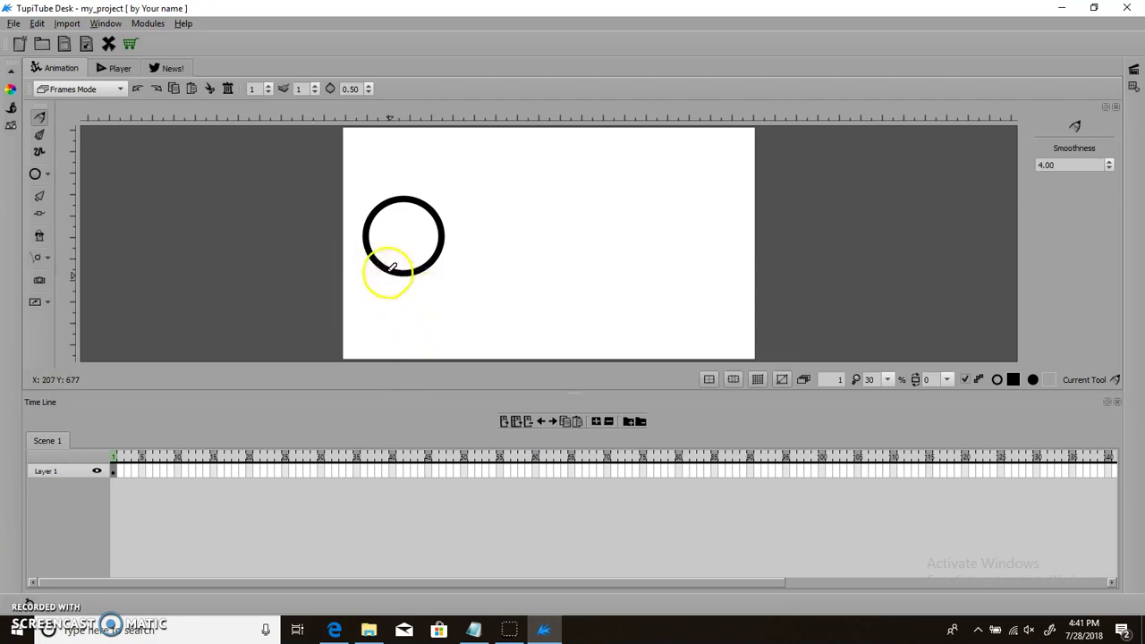
{"action": "mouse_move", "coordinate": [385, 293]}
{"action": "left_mouse_down"}
{"action": "mouse_move", "coordinate": [431, 285]}
{"action": "mouse_move", "coordinate": [436, 301]}
{"action": "left_mouse_up"}
{"action": "key", "text": "ctrl+z"}
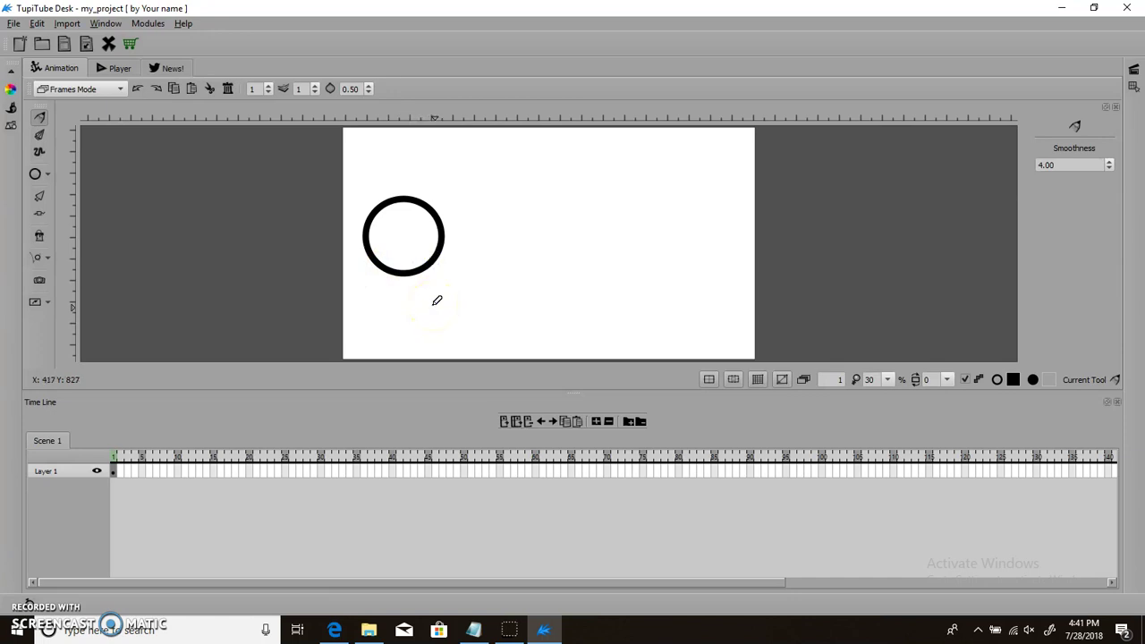
{"action": "left_click_drag", "start_coordinate": [388, 259], "coordinate": [386, 295]}
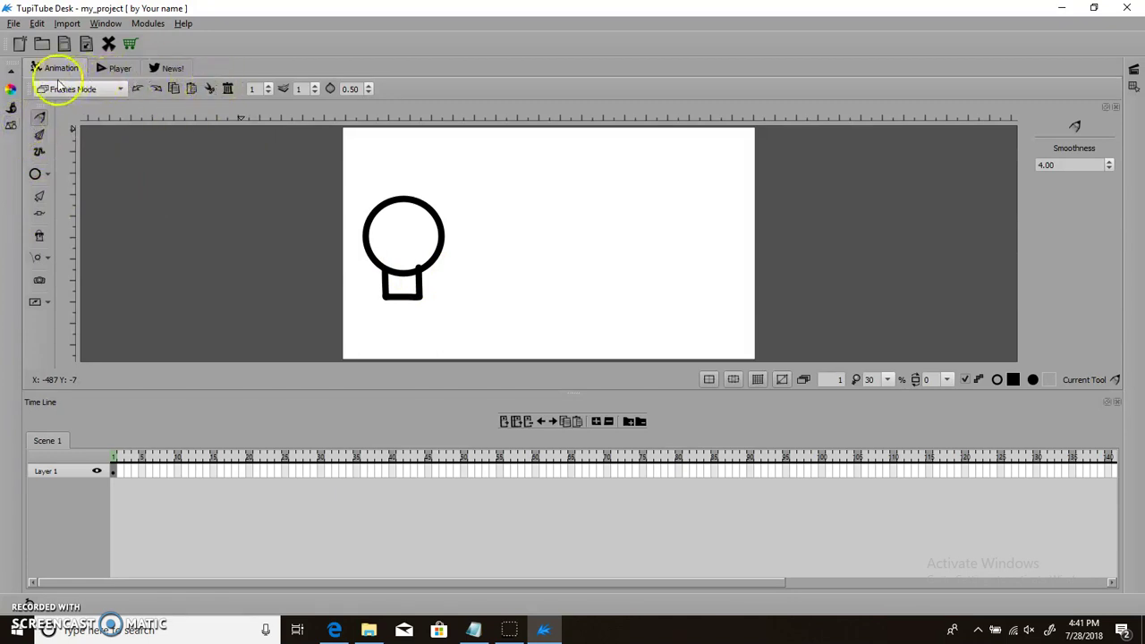
Check the colour palette, then redraw the body and the right leg beneath the head.
{"action": "left_click", "coordinate": [11, 88]}
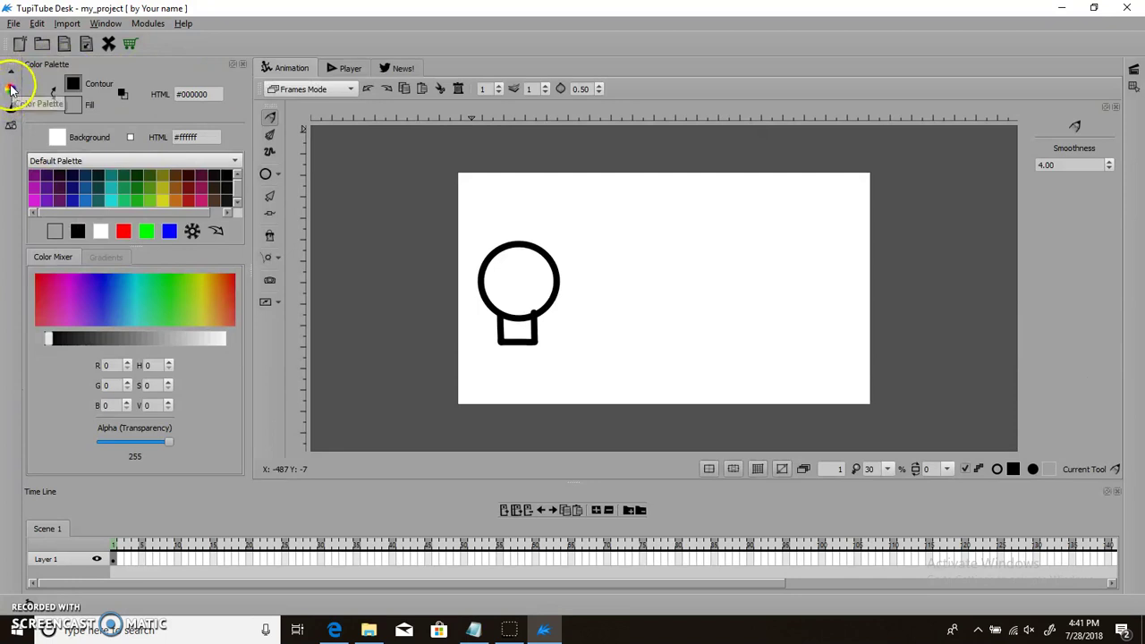
{"action": "left_click", "coordinate": [11, 88]}
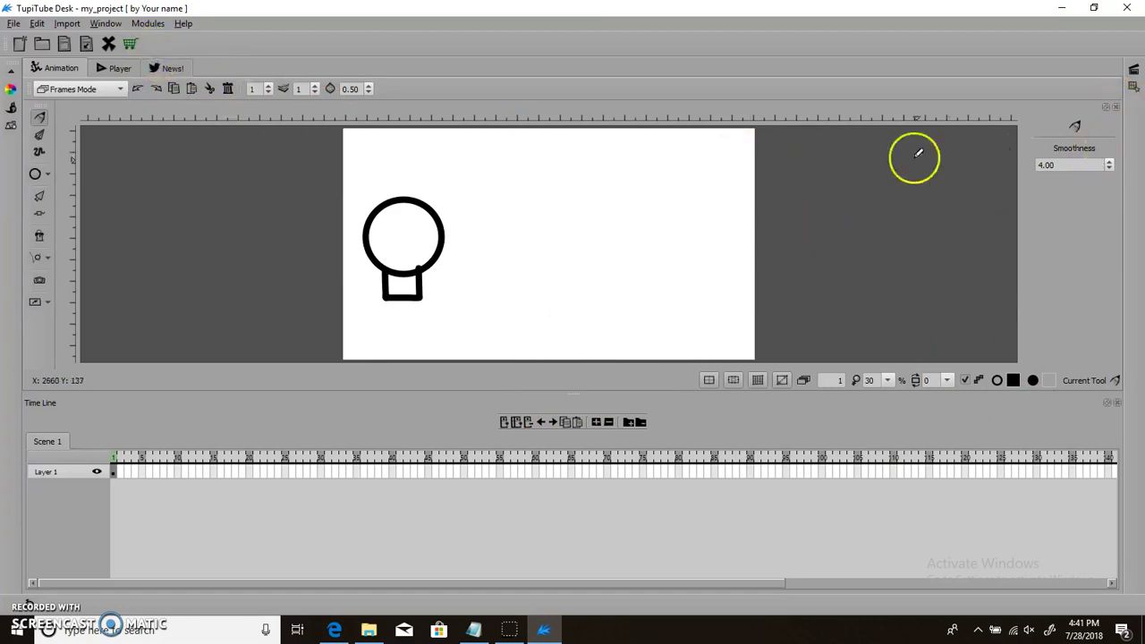
{"action": "left_click", "coordinate": [139, 91]}
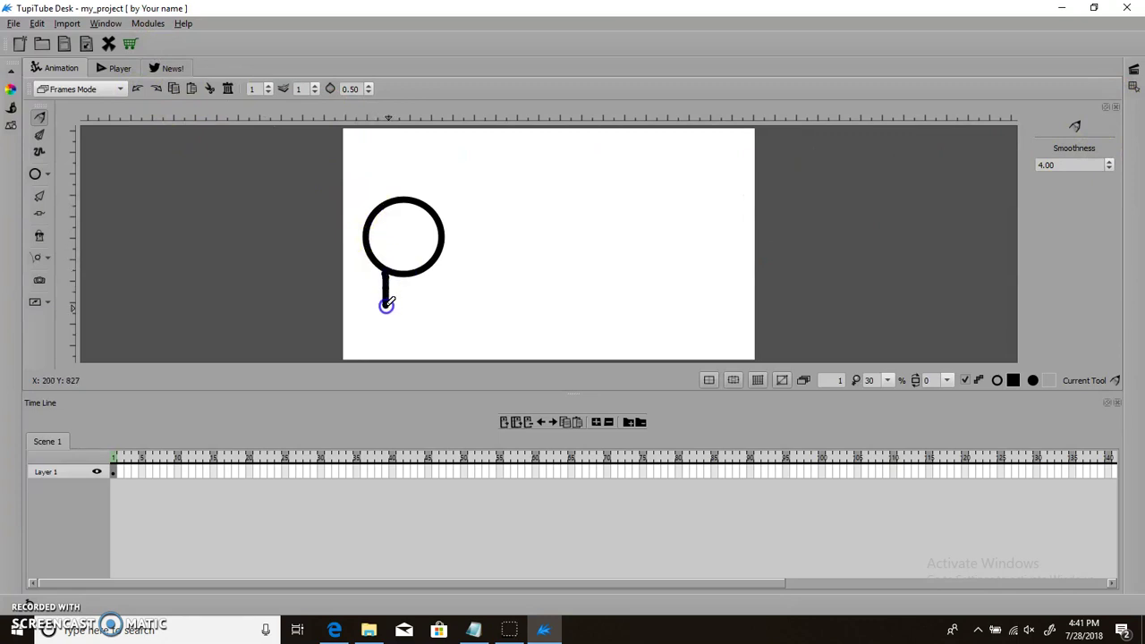
{"action": "mouse_move", "coordinate": [424, 268]}
{"action": "left_mouse_down"}
{"action": "mouse_move", "coordinate": [394, 554]}
{"action": "mouse_move", "coordinate": [407, 414]}
{"action": "mouse_move", "coordinate": [454, 282]}
{"action": "mouse_move", "coordinate": [409, 287]}
{"action": "mouse_move", "coordinate": [391, 307]}
{"action": "mouse_move", "coordinate": [414, 327]}
{"action": "left_mouse_up"}
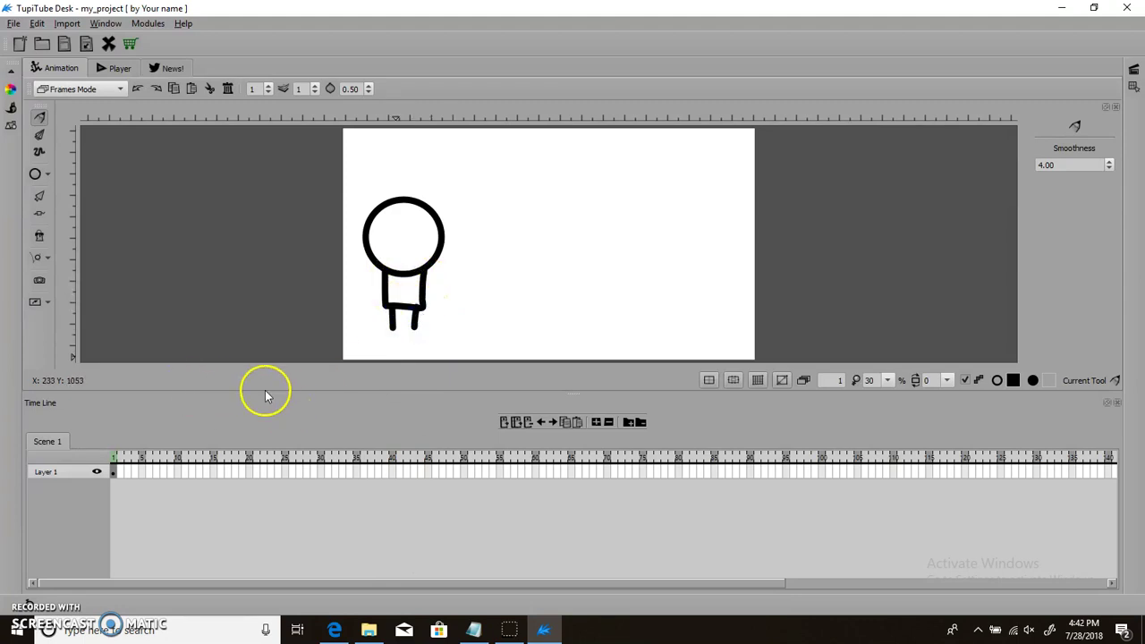
{"action": "left_click", "coordinate": [139, 89]}
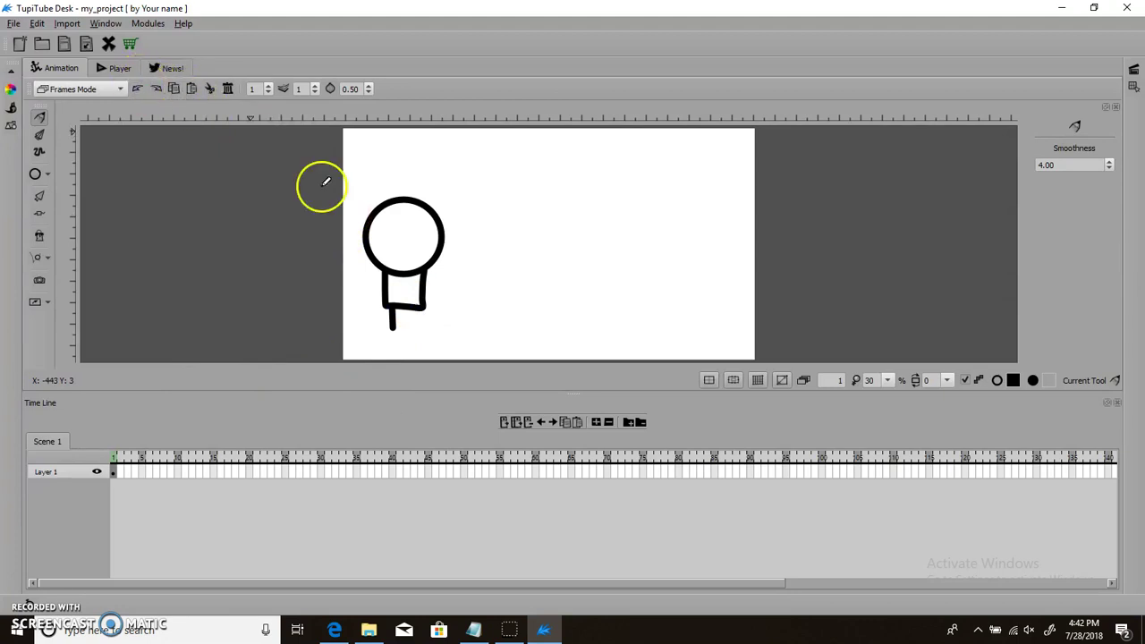
{"action": "left_click_drag", "start_coordinate": [418, 304], "coordinate": [414, 328]}
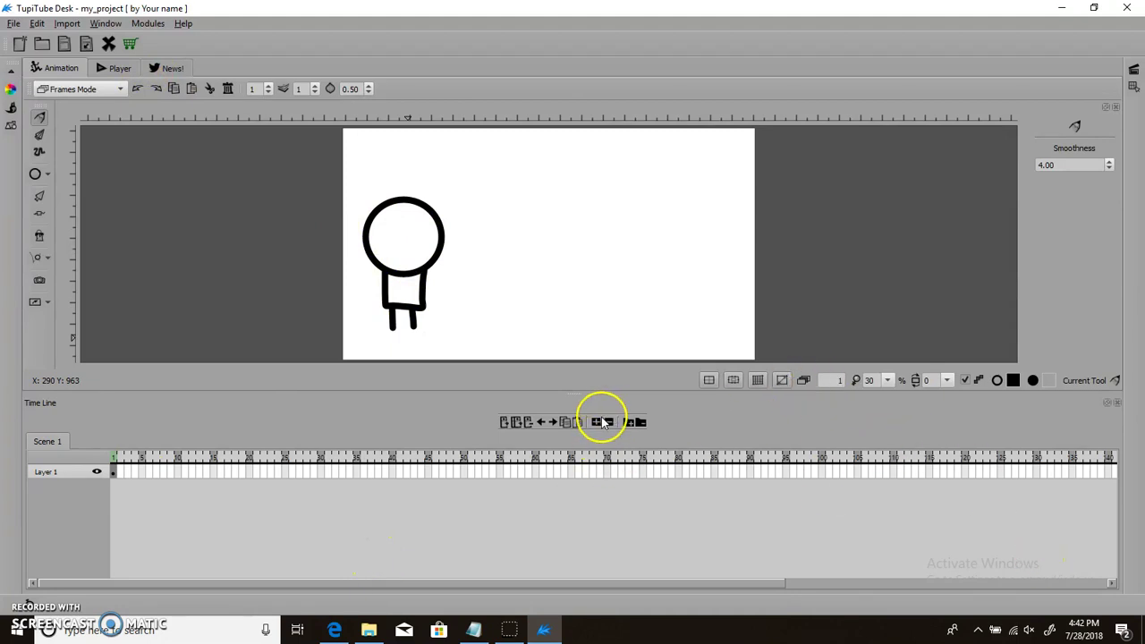
Insert Layer 2 and draw arms on both sides of the square body, redrawing the left arm.
{"action": "left_click", "coordinate": [600, 423]}
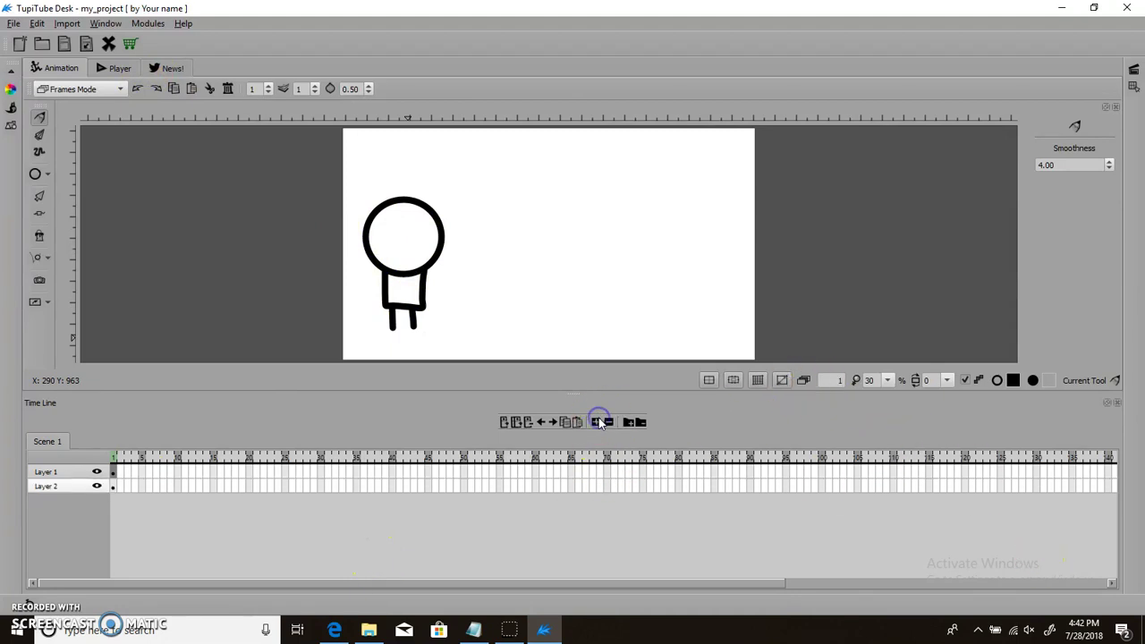
{"action": "left_click", "coordinate": [65, 486]}
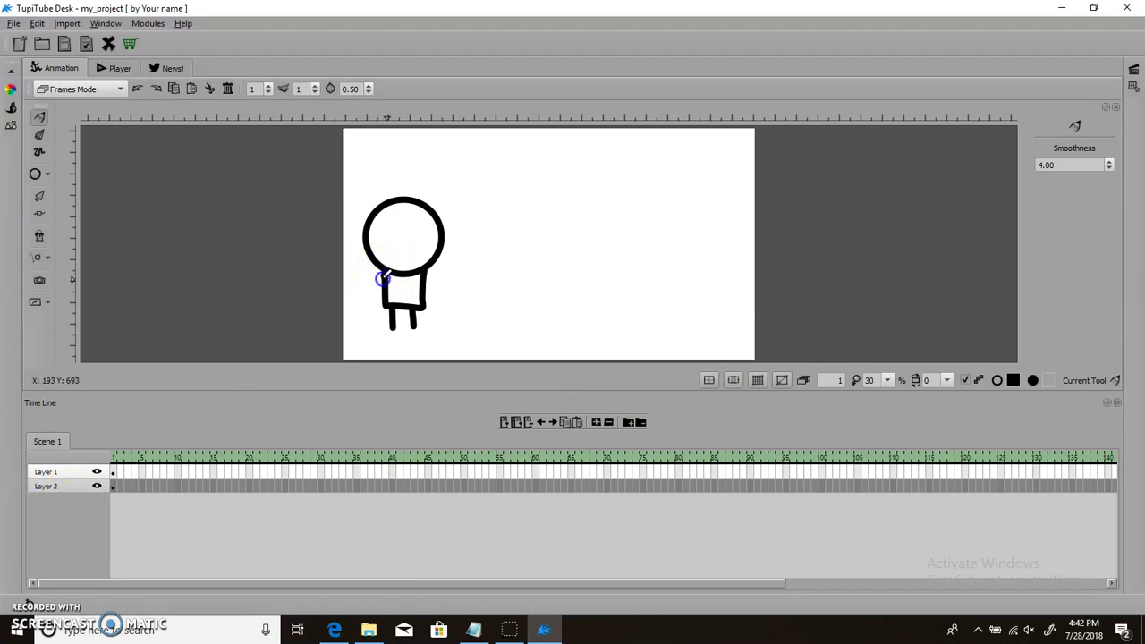
{"action": "left_click", "coordinate": [137, 90]}
{"action": "mouse_move", "coordinate": [366, 291]}
{"action": "left_mouse_down"}
{"action": "mouse_move", "coordinate": [378, 304]}
{"action": "mouse_move", "coordinate": [383, 262]}
{"action": "mouse_move", "coordinate": [374, 304]}
{"action": "left_mouse_up"}
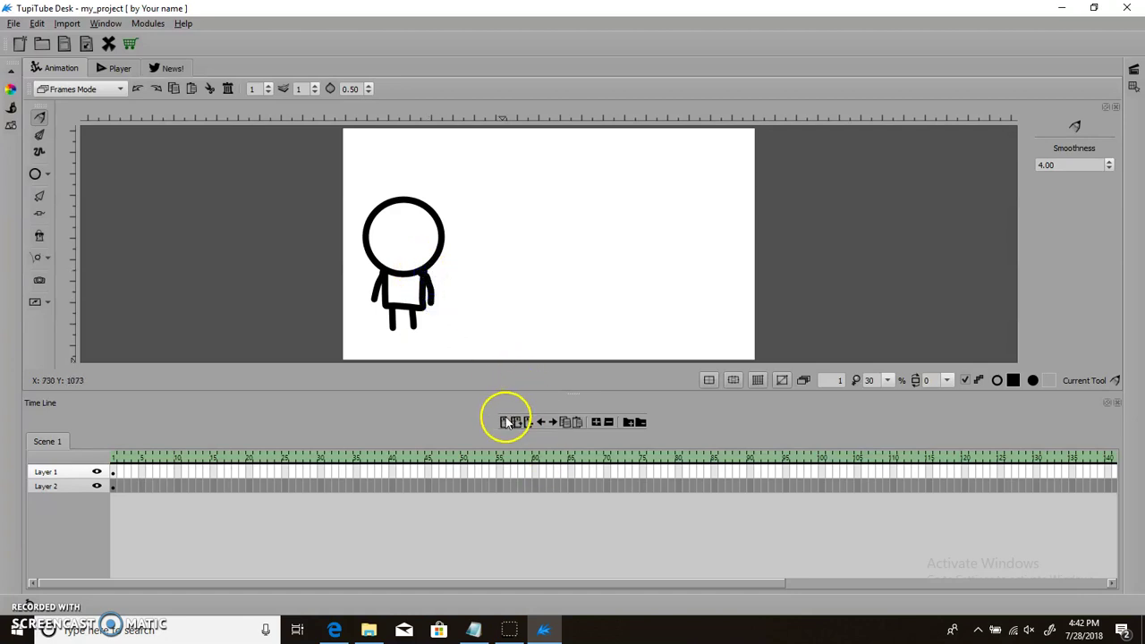
Insert Layer 3 and move it to the top of the layer stack.
{"action": "left_click", "coordinate": [599, 423]}
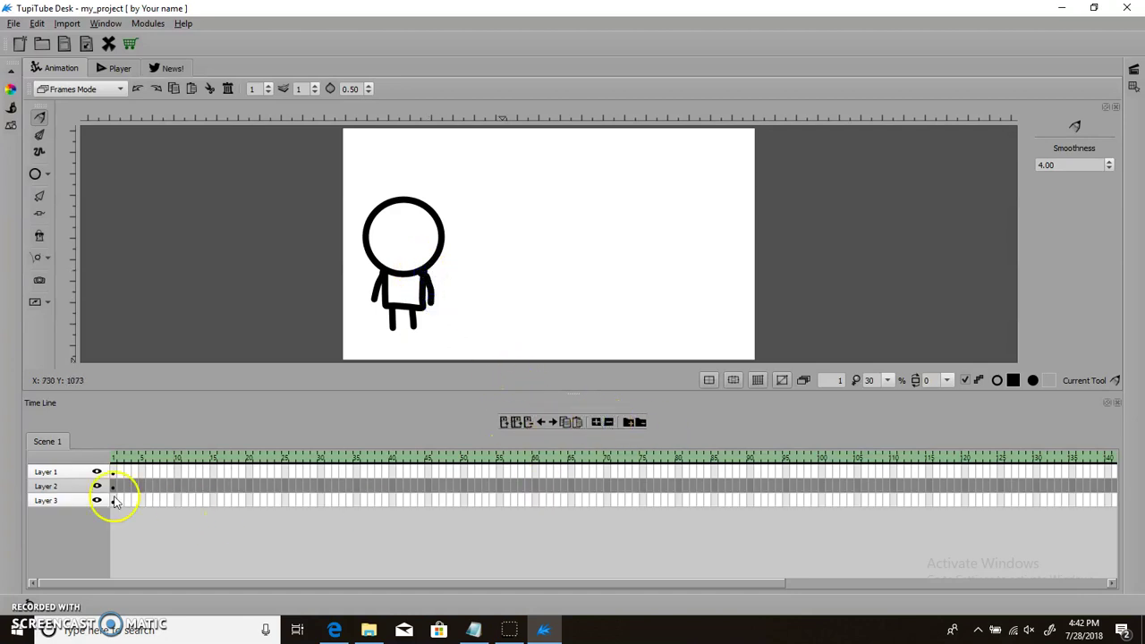
{"action": "left_click", "coordinate": [64, 488]}
{"action": "left_click_drag", "start_coordinate": [65, 489], "coordinate": [80, 467]}
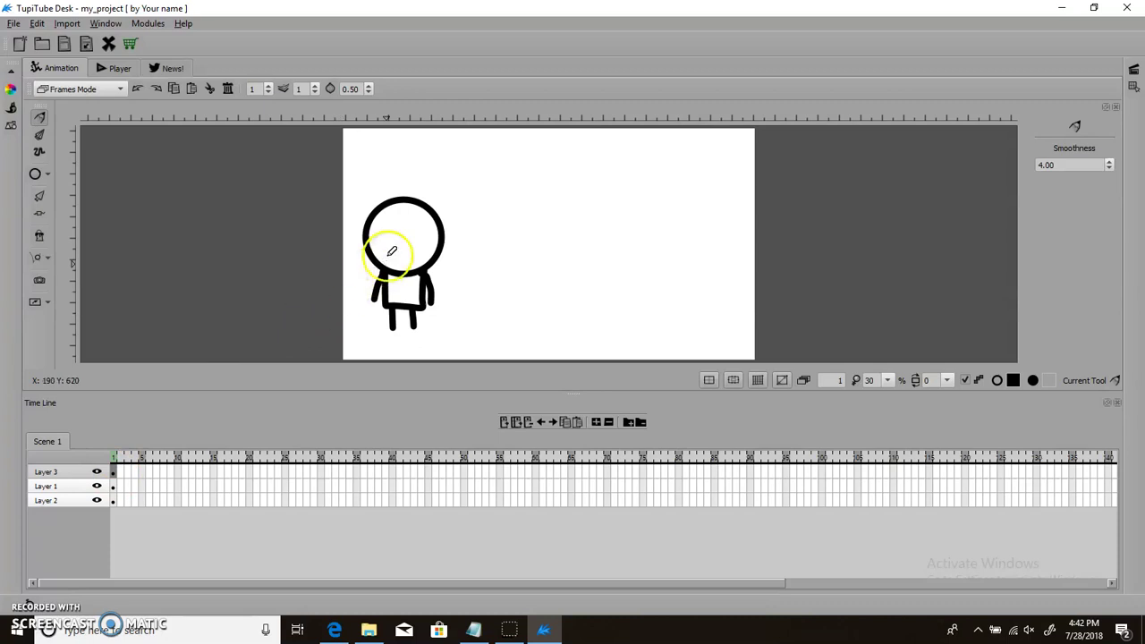
Draw two eyes and a smiling mouth inside the head, redoing the left eye and mouth.
{"action": "left_click", "coordinate": [417, 221]}
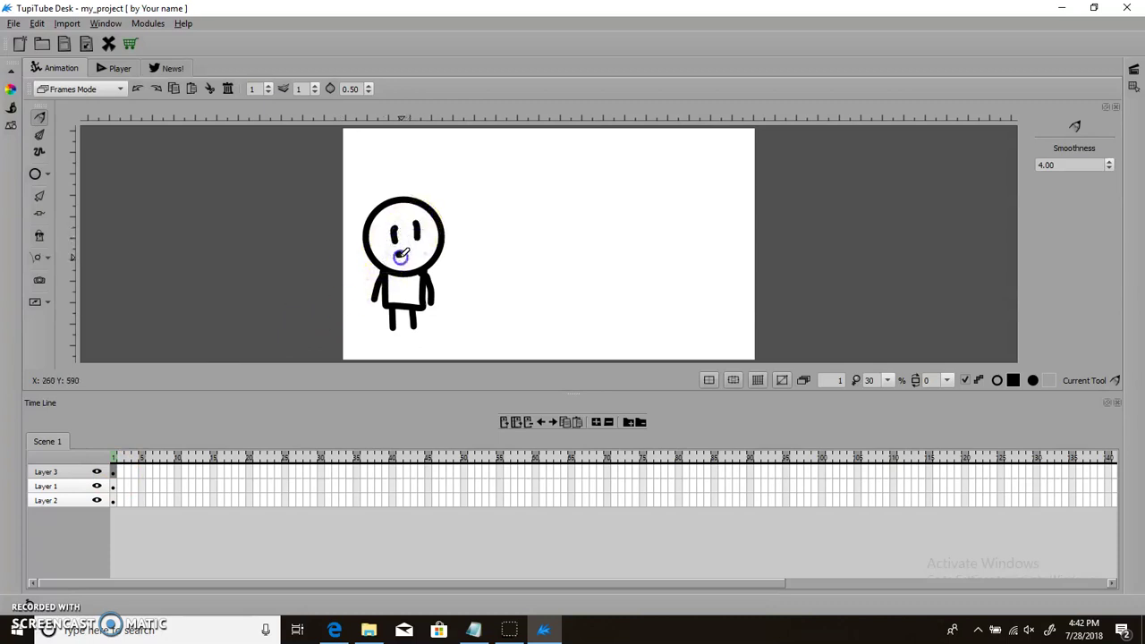
{"action": "left_click", "coordinate": [139, 91]}
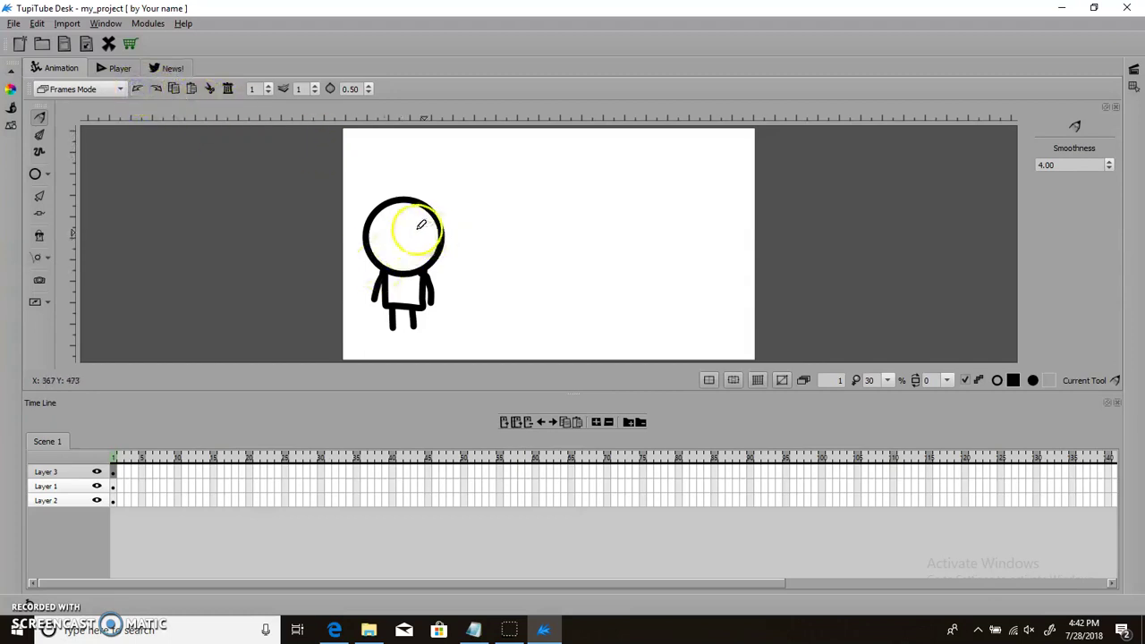
{"action": "left_click_drag", "start_coordinate": [414, 220], "coordinate": [415, 236]}
{"action": "left_click", "coordinate": [384, 223]}
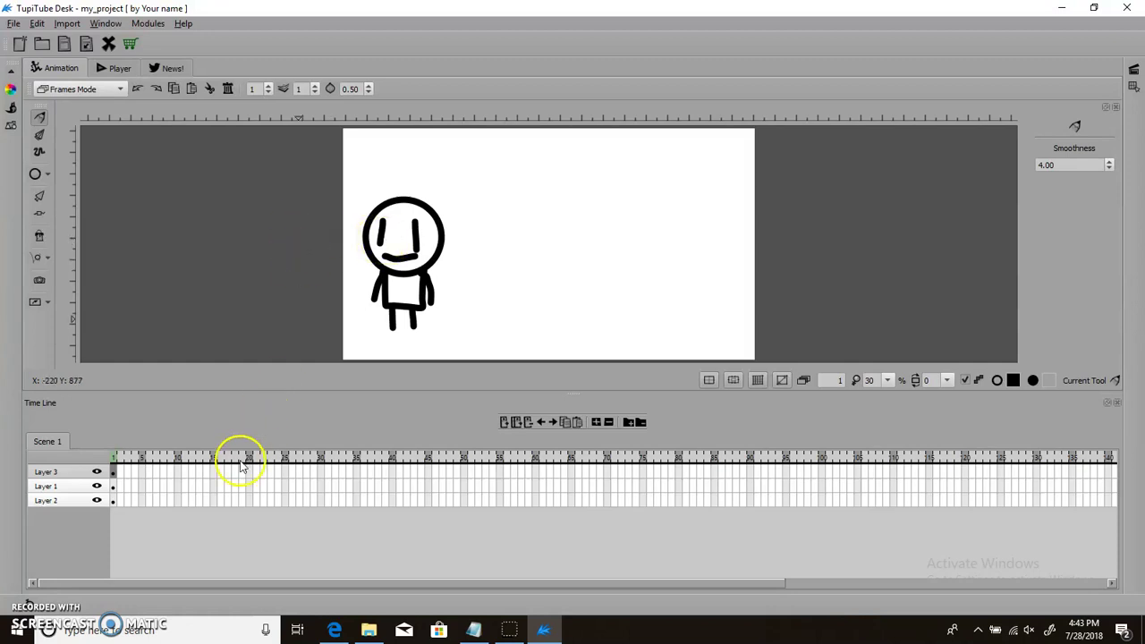
Undo the face strokes and remove the three drawn layers, confirming the first removal.
{"action": "left_click", "coordinate": [139, 88]}
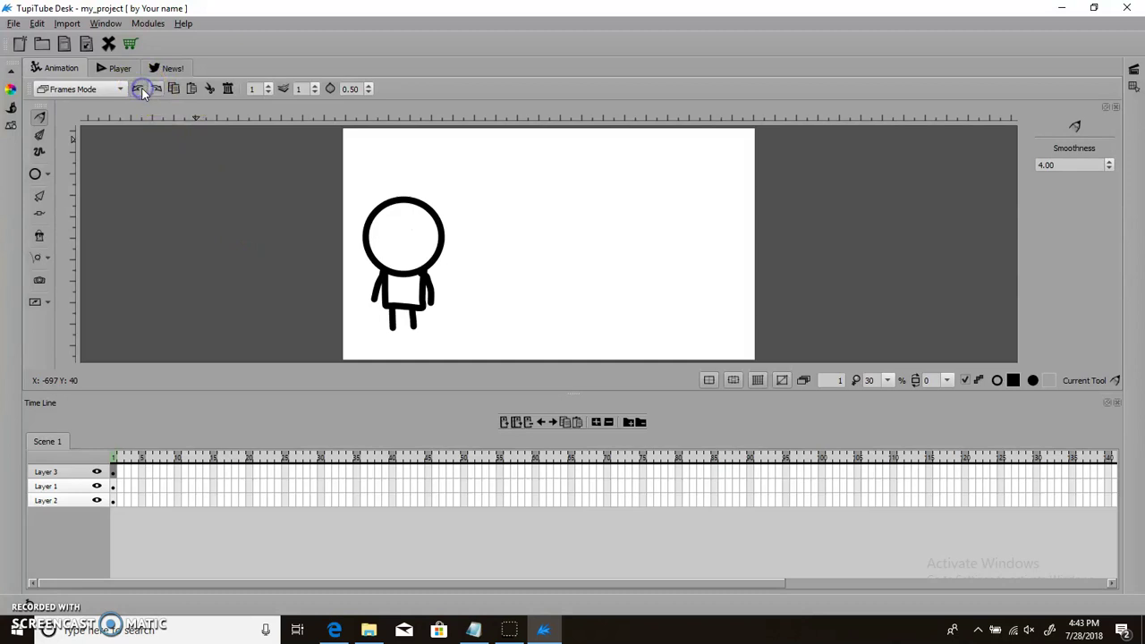
{"action": "left_click", "coordinate": [609, 422]}
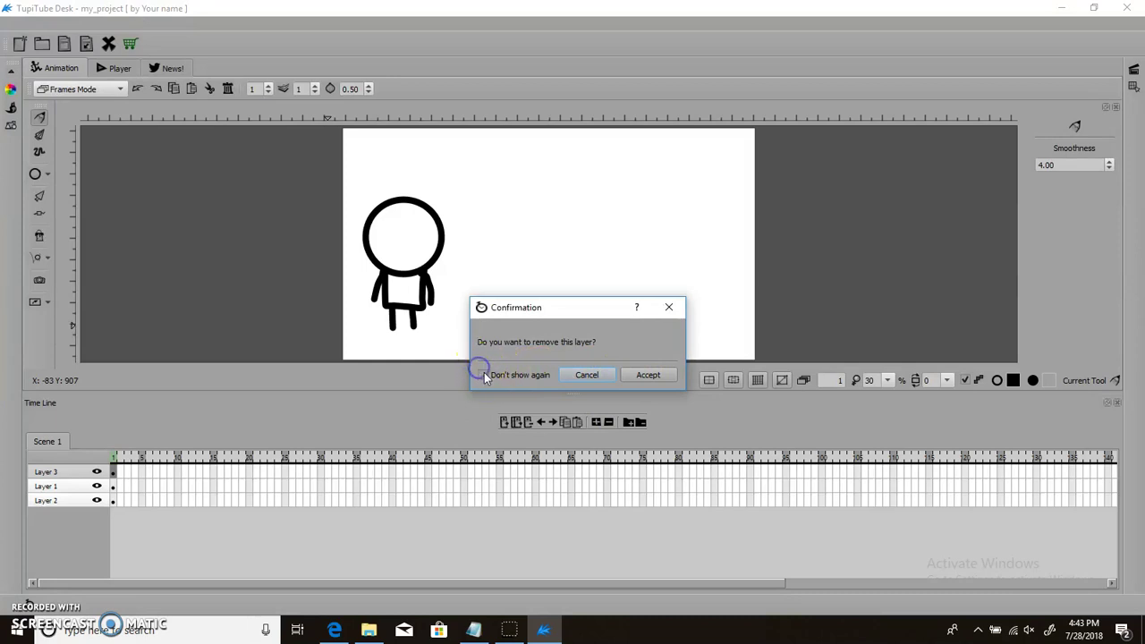
{"action": "left_click", "coordinate": [644, 375]}
{"action": "left_click", "coordinate": [608, 423]}
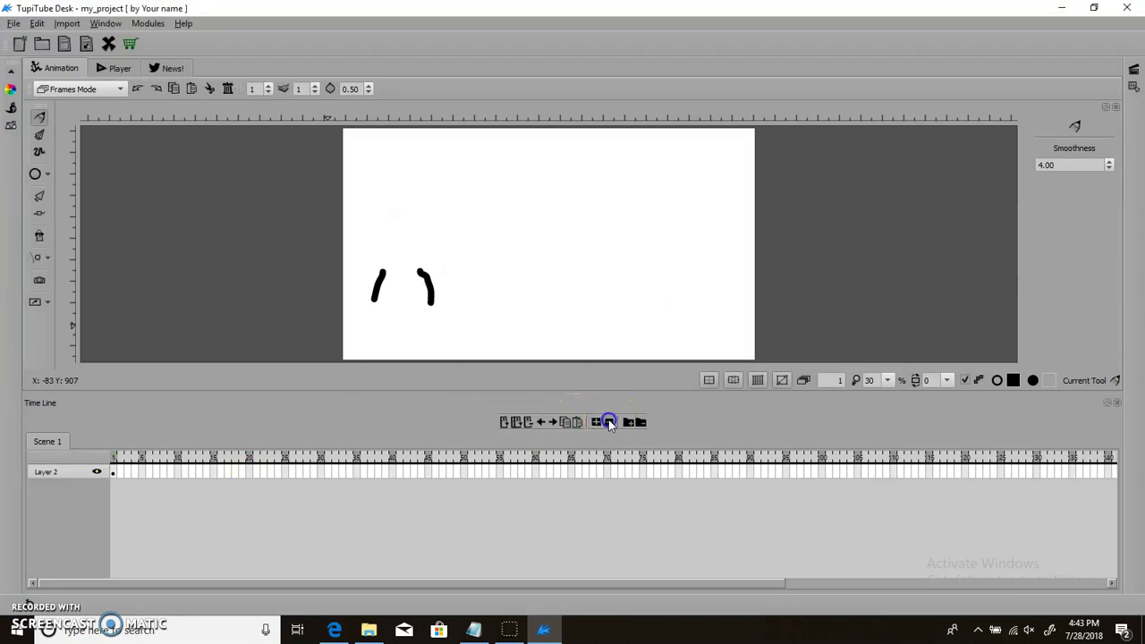
{"action": "left_click", "coordinate": [609, 422]}
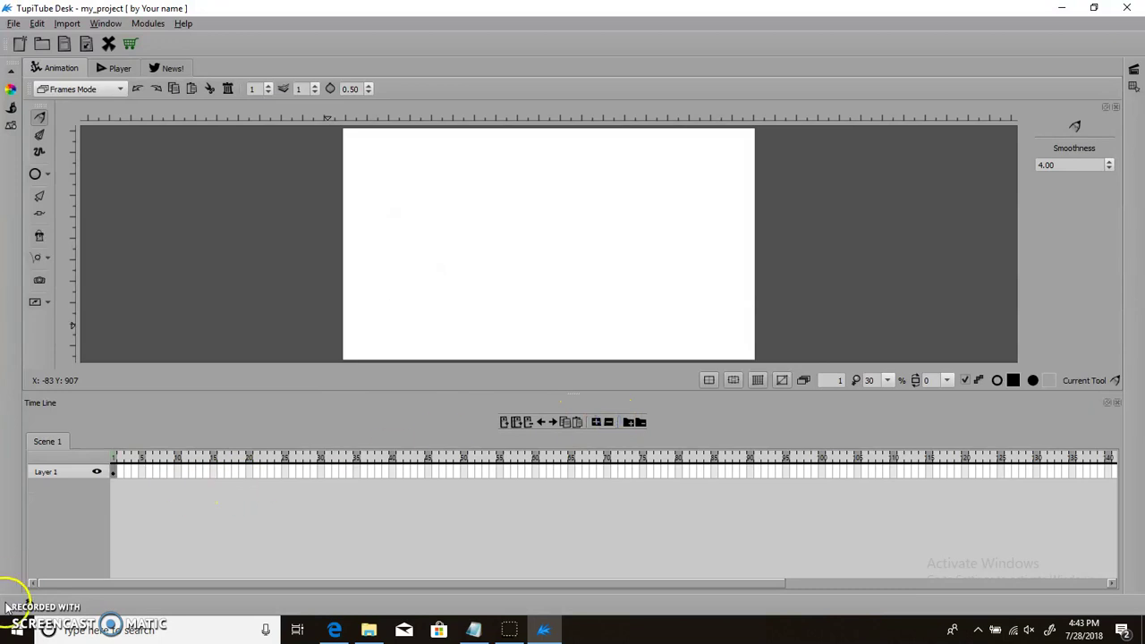